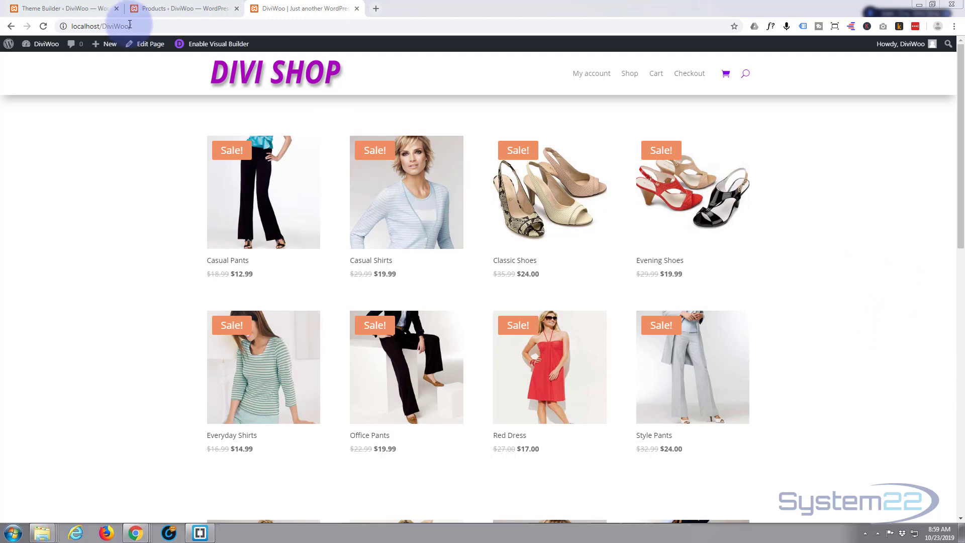
# Step: Scroll through the WordPress admin products list to review the products
pyautogui.click(74, 9)
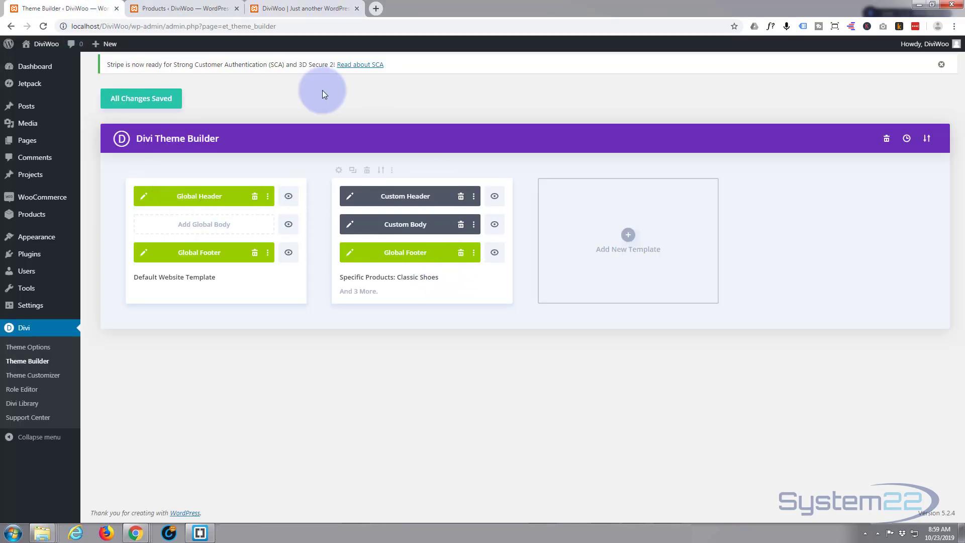
pyautogui.click(196, 10)
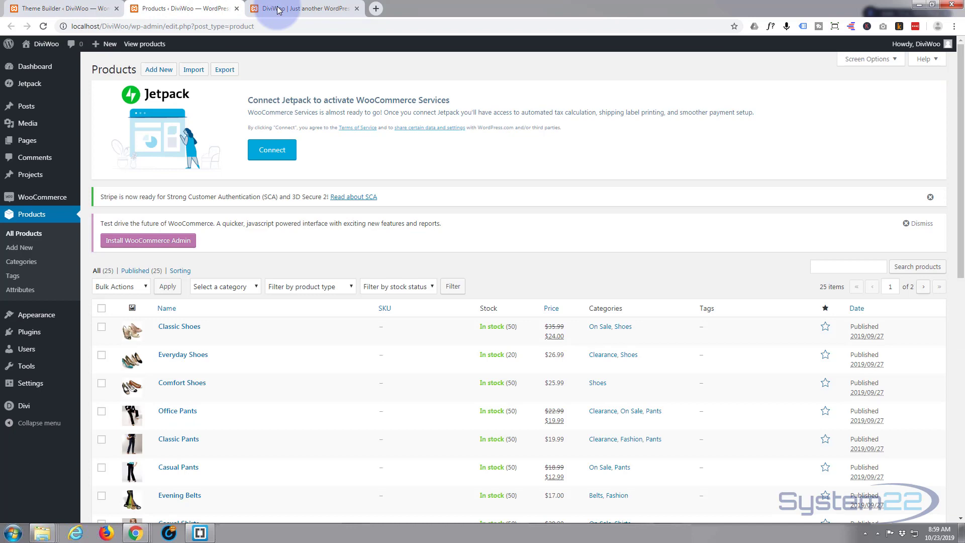
pyautogui.click(312, 9)
pyautogui.click(181, 9)
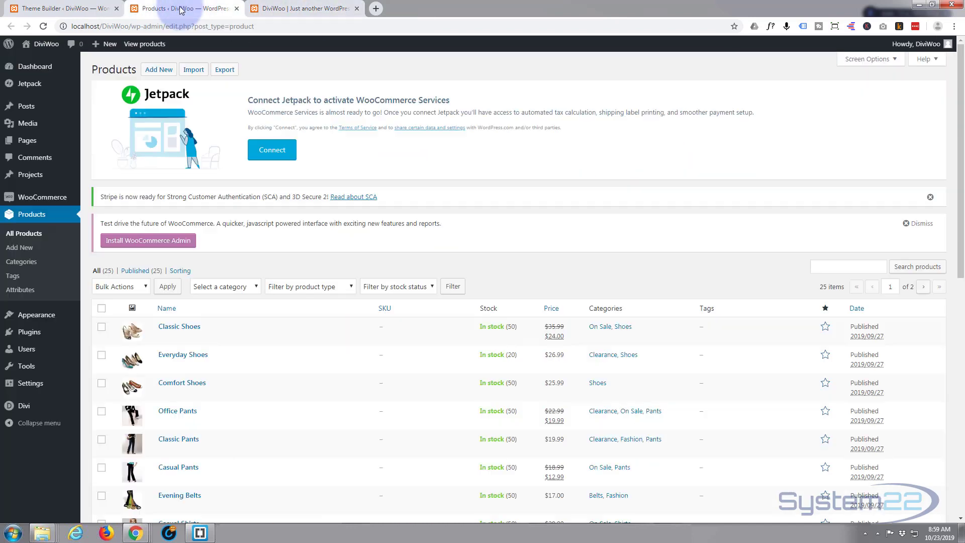
pyautogui.scroll(-1, 333, 400)
pyautogui.scroll(-8, 333, 400)
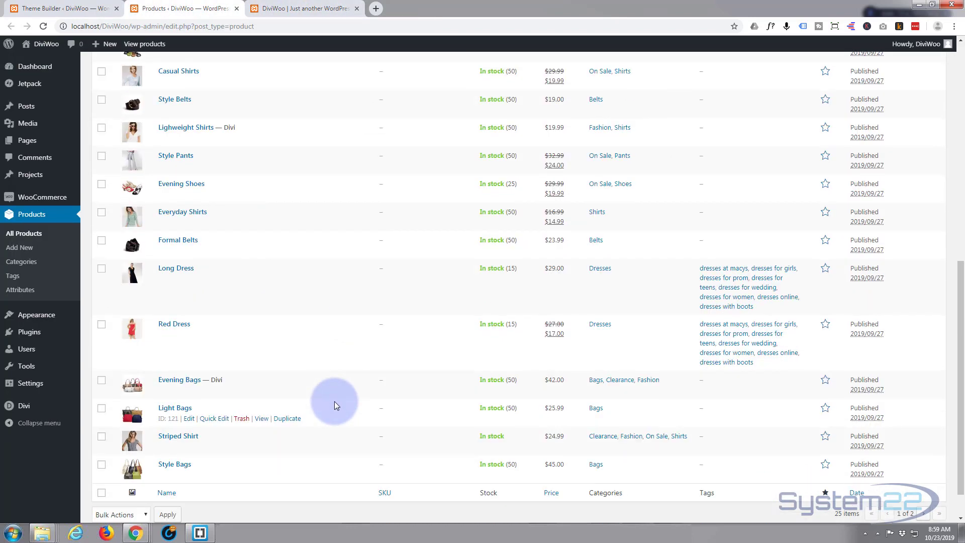
pyautogui.scroll(6, 334, 404)
pyautogui.scroll(3, 334, 403)
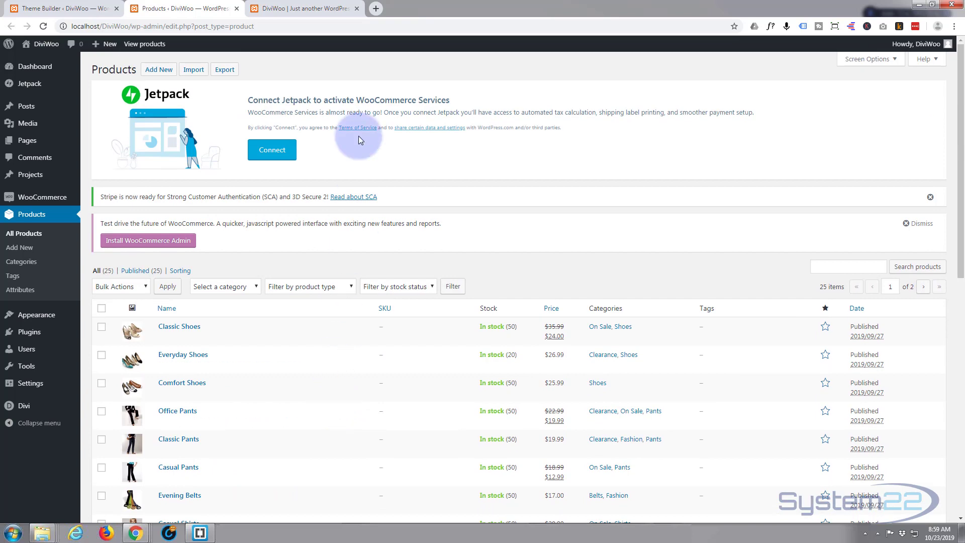
# Step: View the Casual Shirts product page and its default layout in the shop front end
pyautogui.click(308, 9)
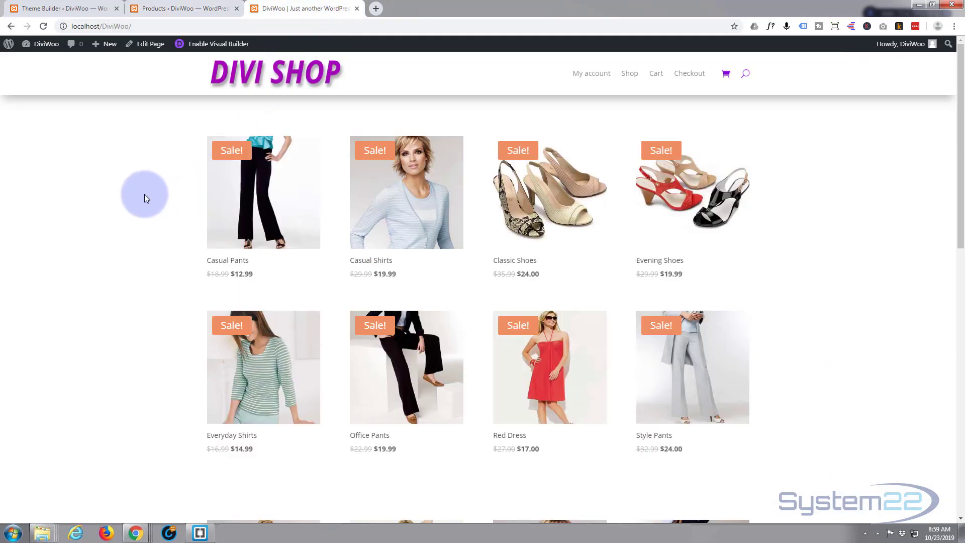
pyautogui.click(382, 215)
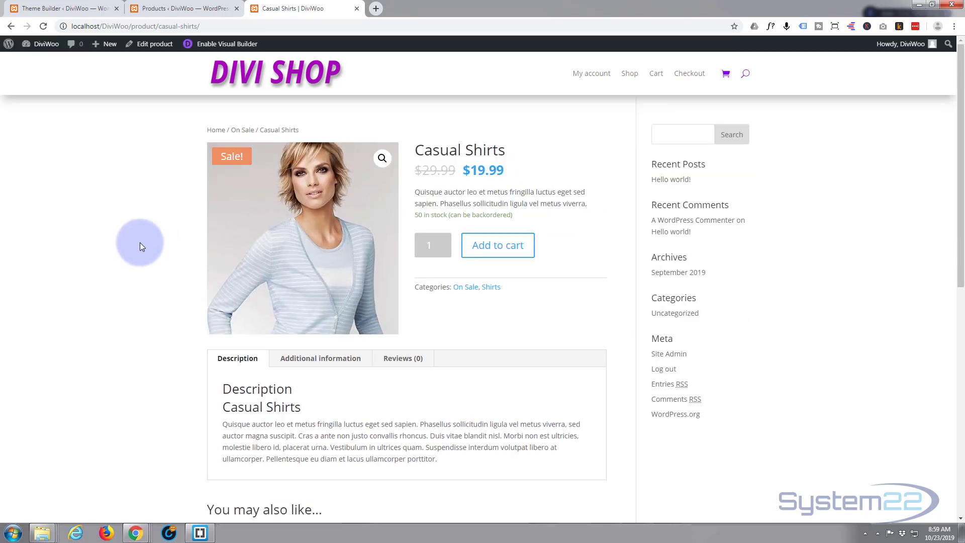
pyautogui.scroll(-2, 140, 244)
pyautogui.scroll(-7, 141, 243)
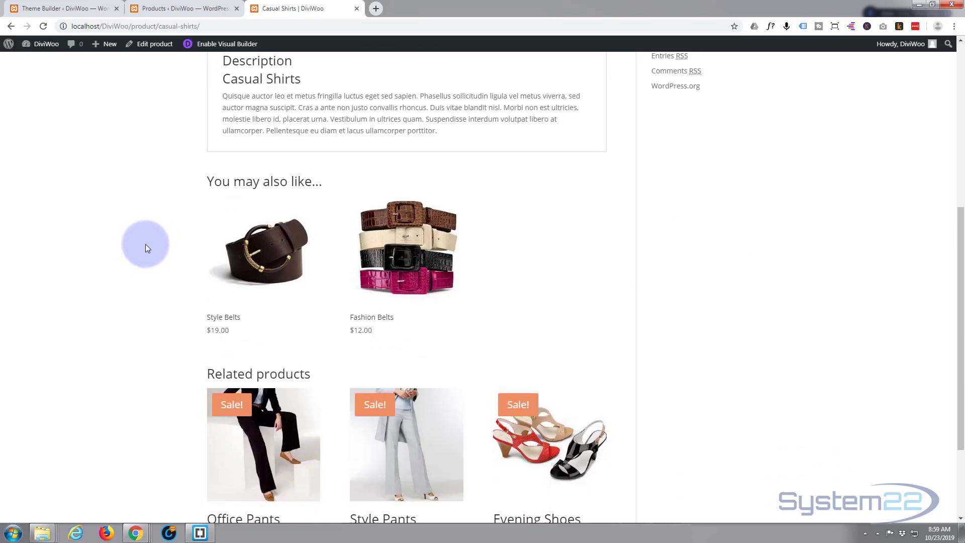
pyautogui.scroll(9, 145, 246)
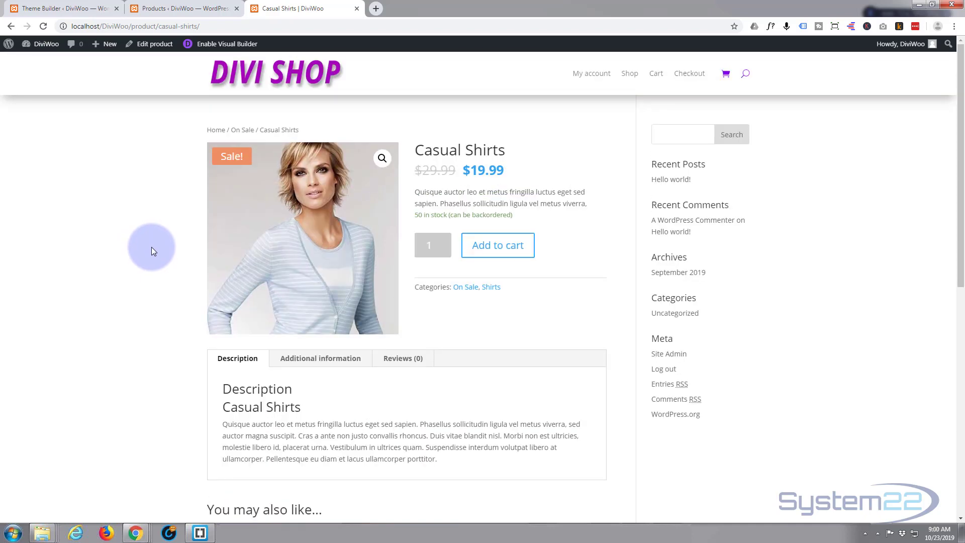
# Step: From the Divi Shop home page, view the Classic Shoes page with its purple gradient template
pyautogui.click(253, 84)
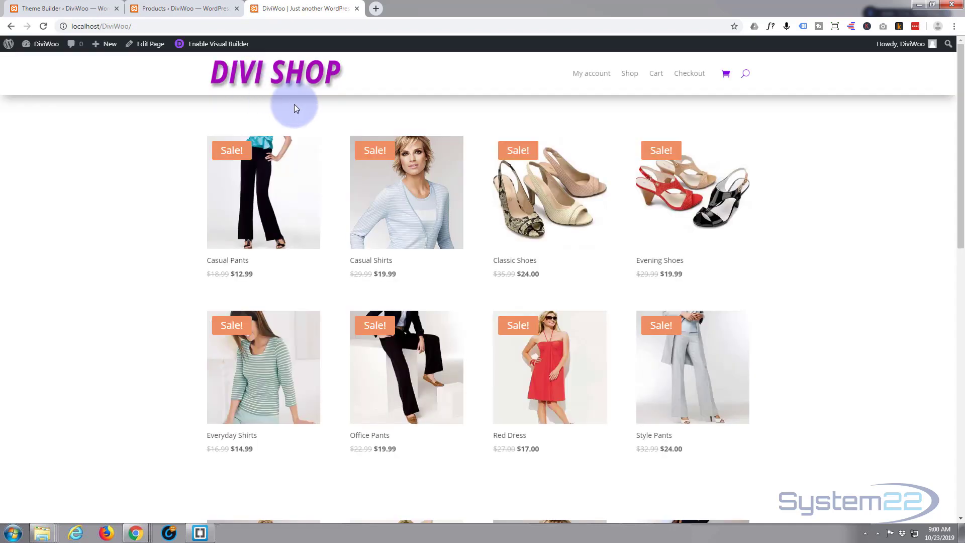
pyautogui.click(525, 189)
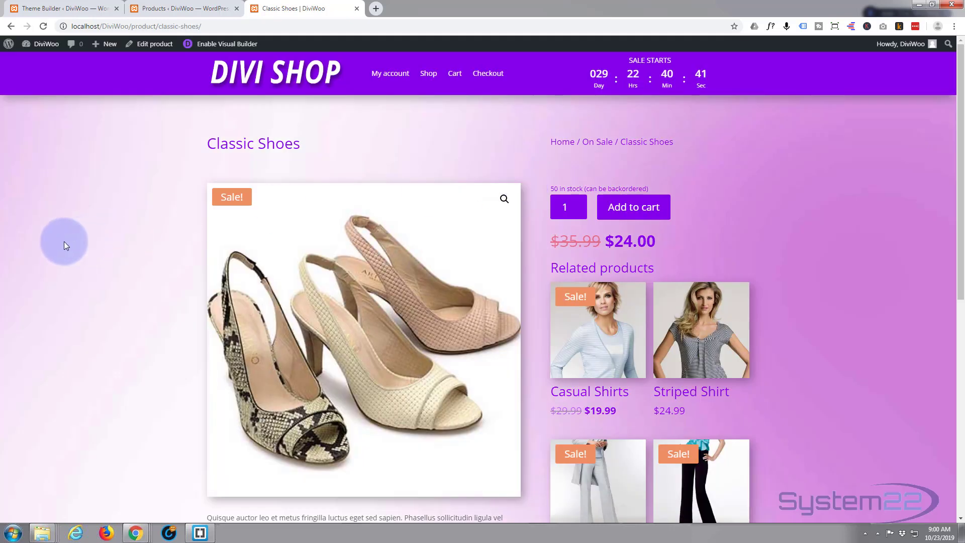
pyautogui.scroll(-8, 101, 242)
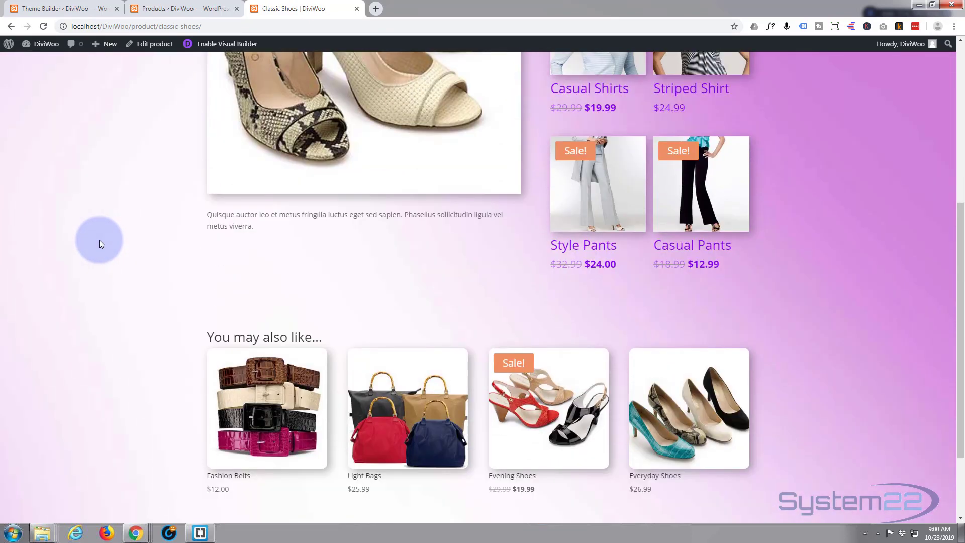
pyautogui.scroll(9, 98, 240)
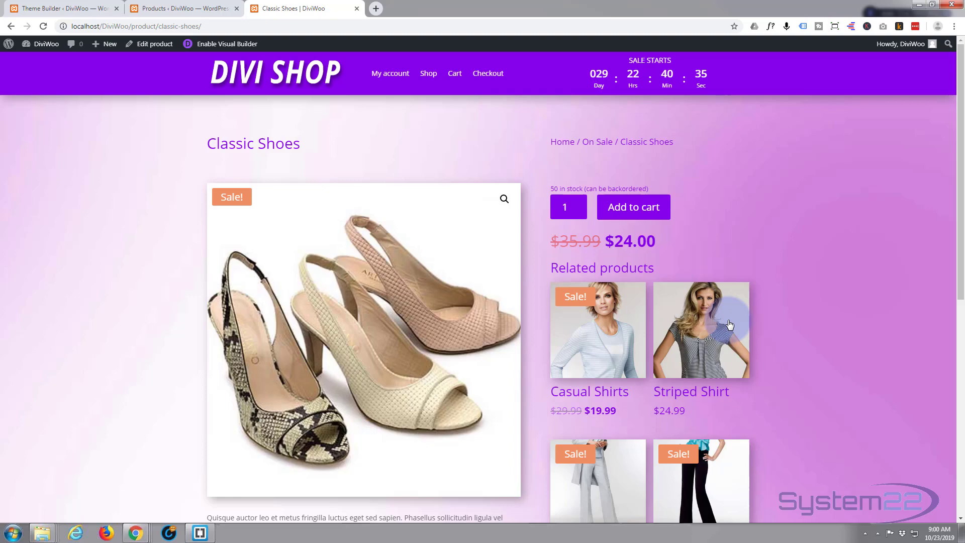
pyautogui.scroll(-8, 838, 315)
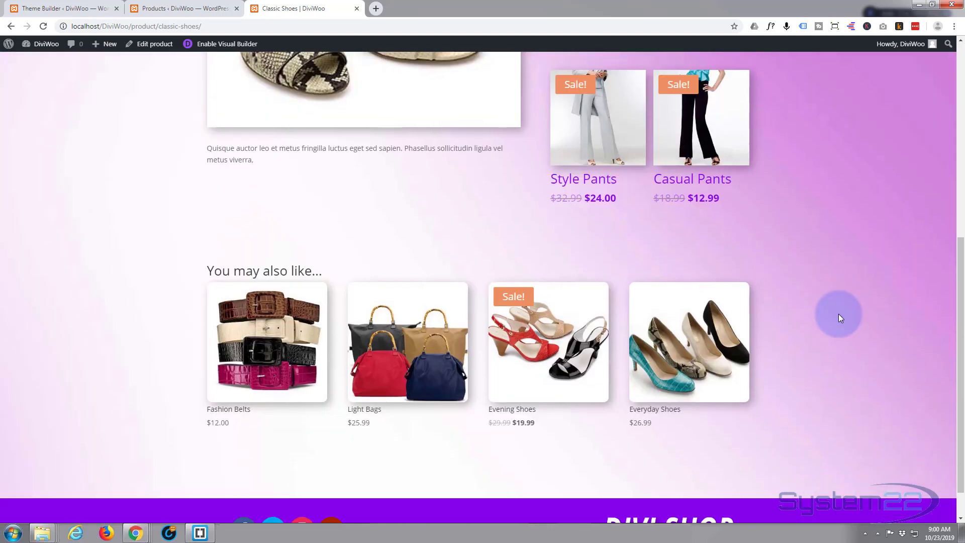
pyautogui.scroll(8, 839, 316)
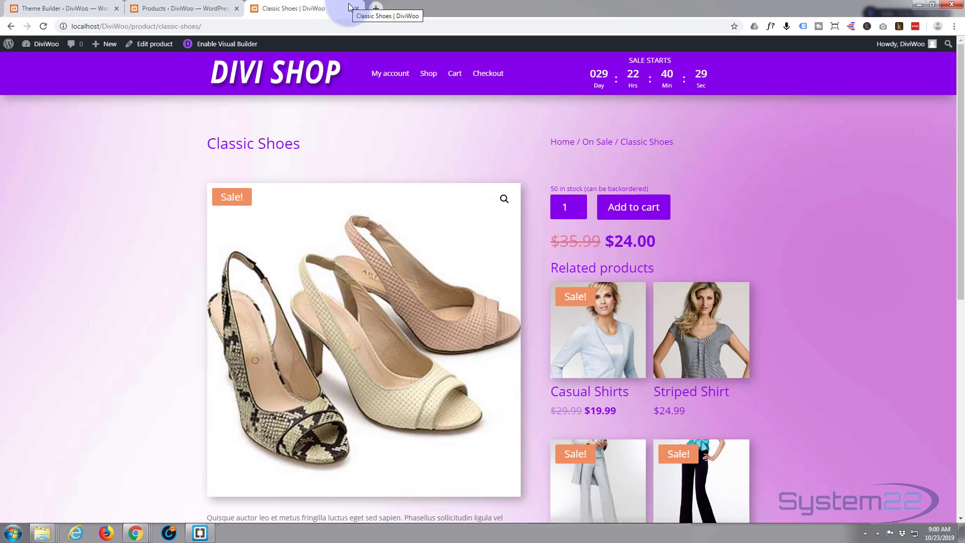
# Step: Return to the Divi Theme Builder page by way of the admin products list
pyautogui.click(190, 9)
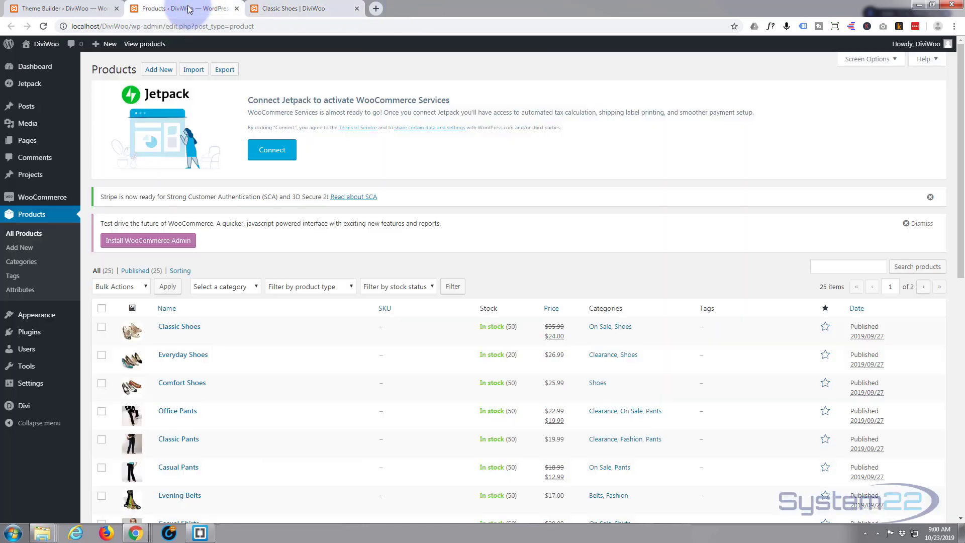
pyautogui.click(67, 8)
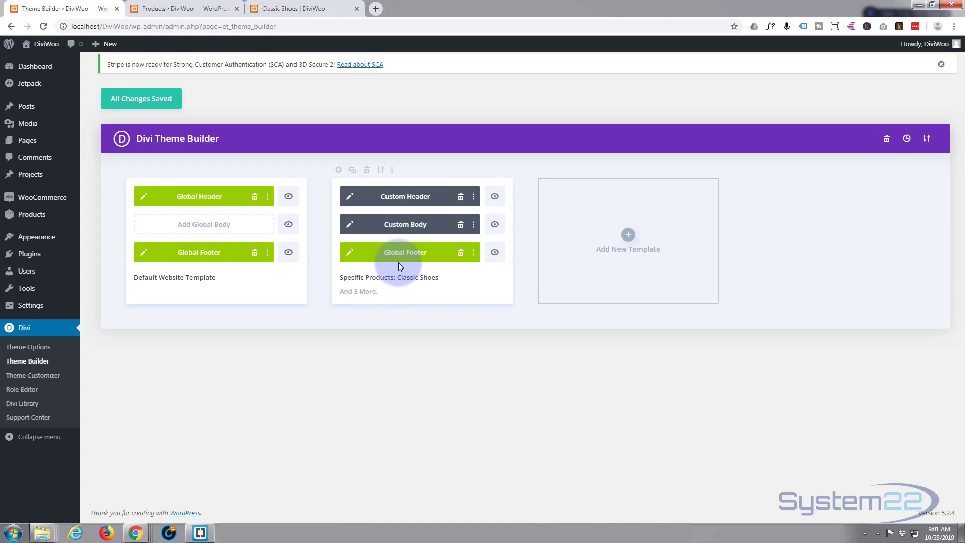
# Step: Start a new template and scroll its Use On settings down to Specific Products
pyautogui.click(629, 235)
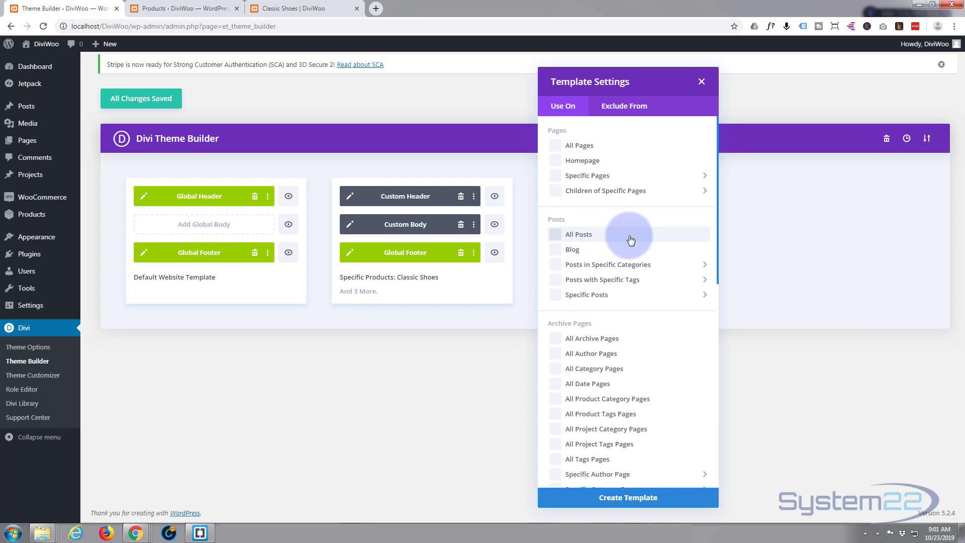
pyautogui.scroll(-2, 622, 242)
pyautogui.scroll(-4, 620, 244)
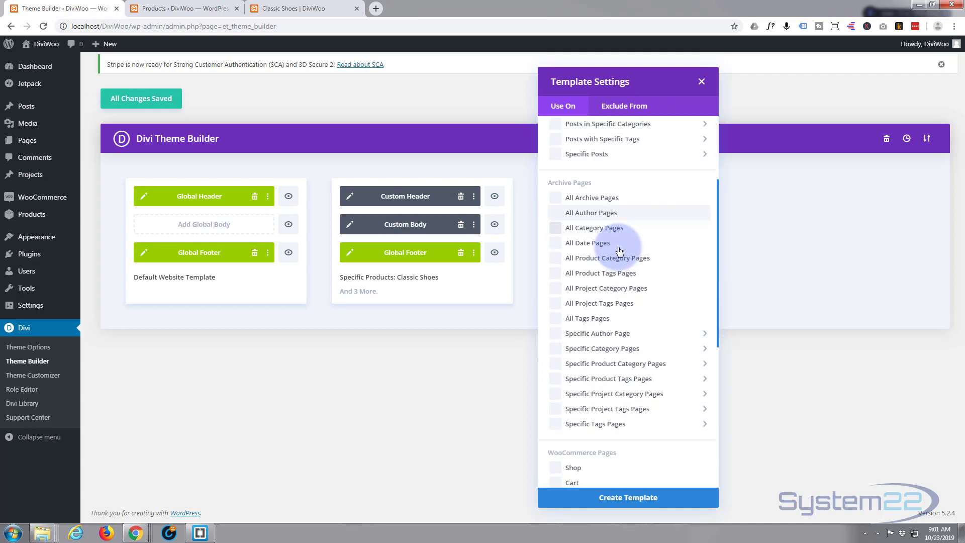
pyautogui.moveTo(623, 252)
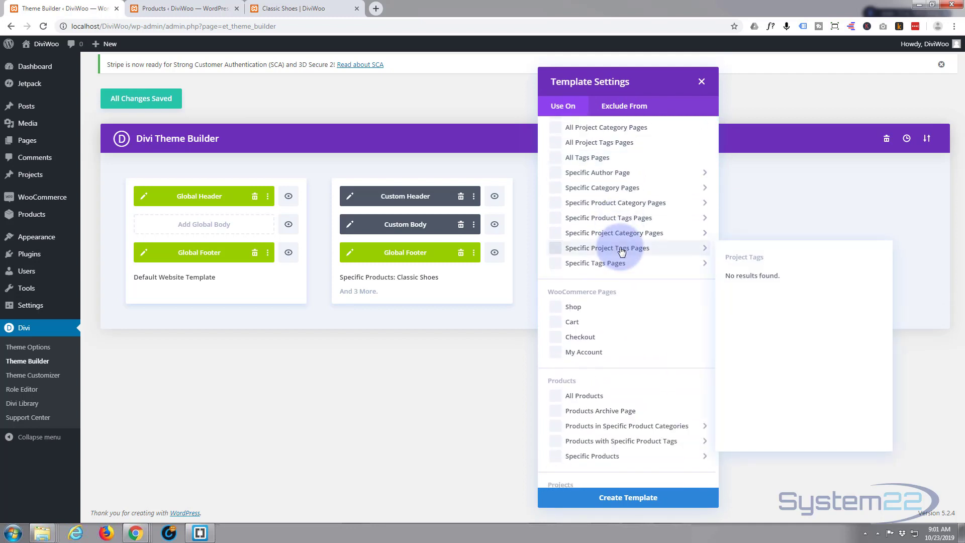
pyautogui.scroll(-3, 621, 251)
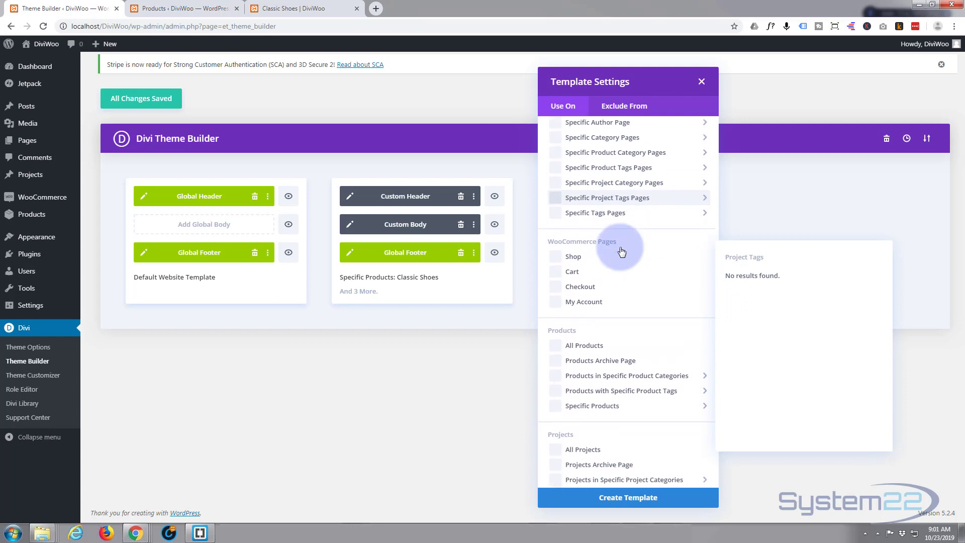
# Step: Tick Everyday Shirts, Lightweight Shirts and Casual Shirts, then create the template
pyautogui.moveTo(563, 309)
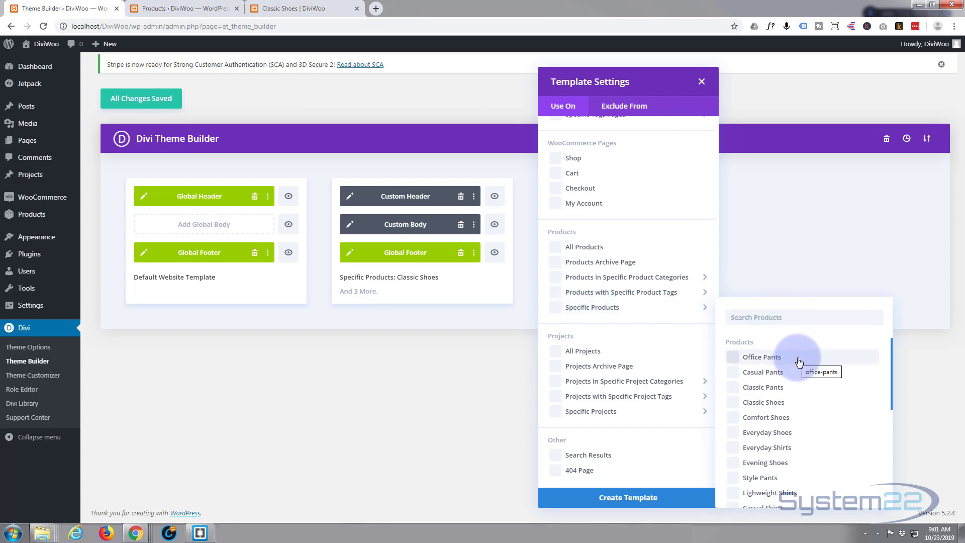
pyautogui.scroll(-1, 800, 363)
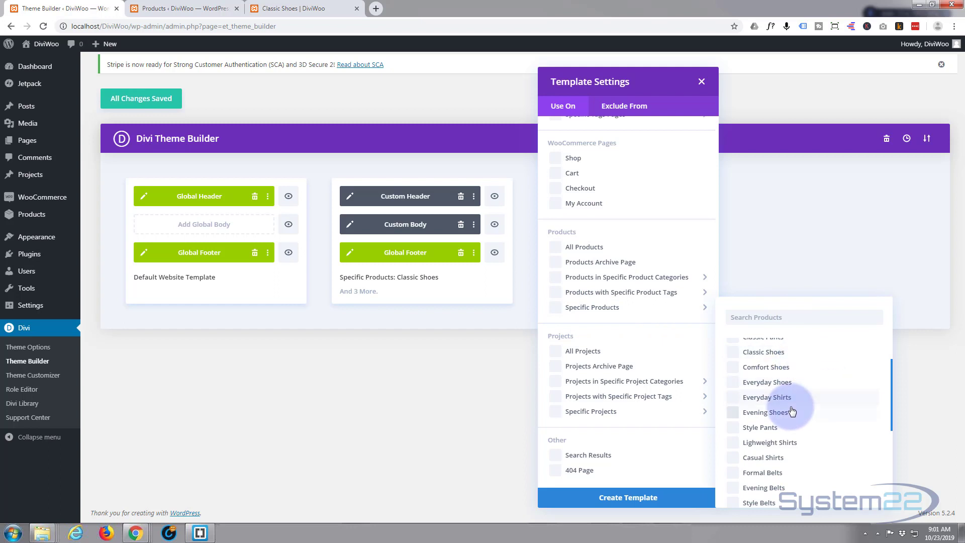
pyautogui.click(734, 398)
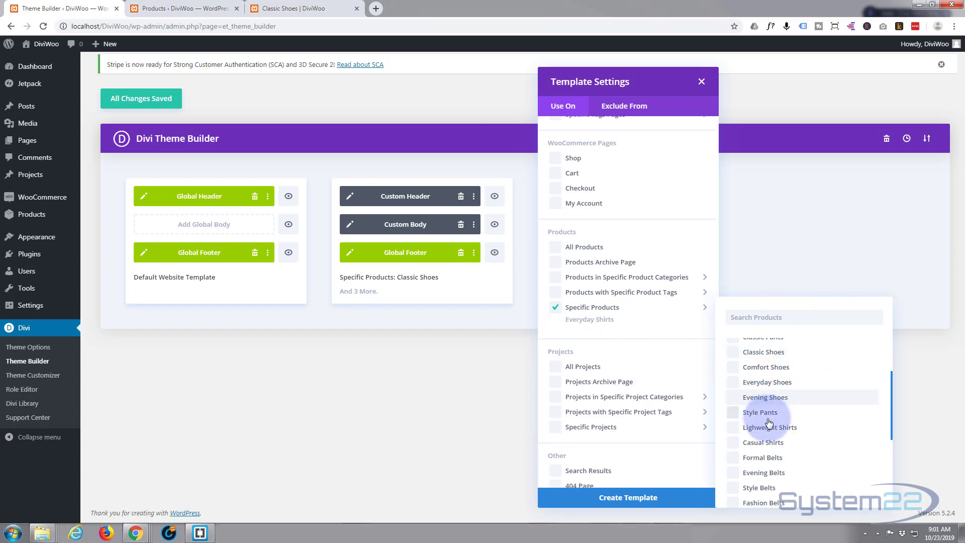
pyautogui.click(735, 428)
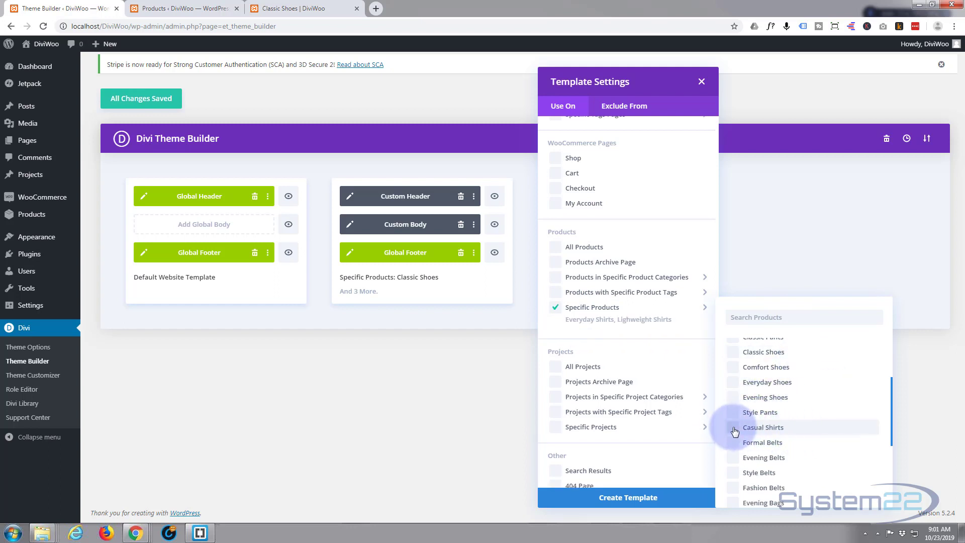
pyautogui.click(812, 433)
pyautogui.scroll(-5, 821, 437)
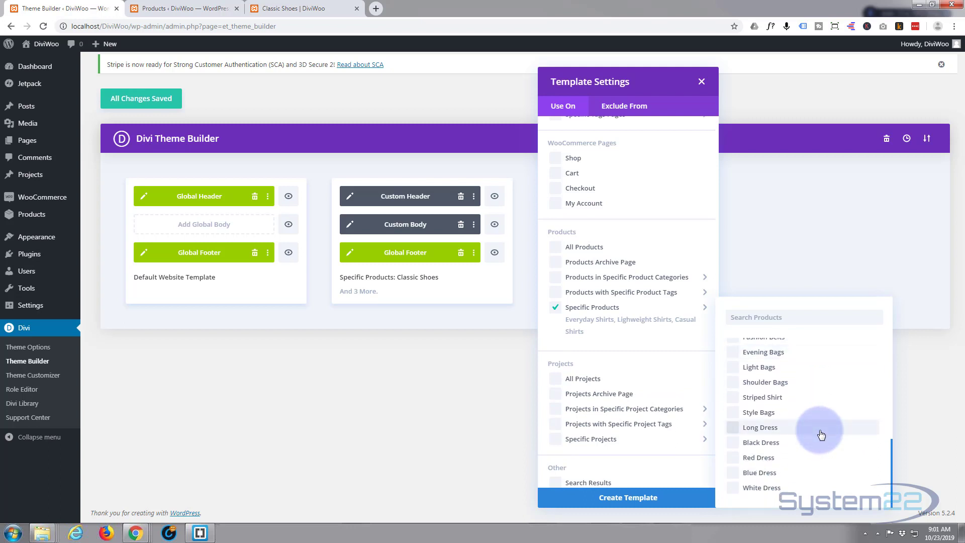
pyautogui.scroll(6, 821, 434)
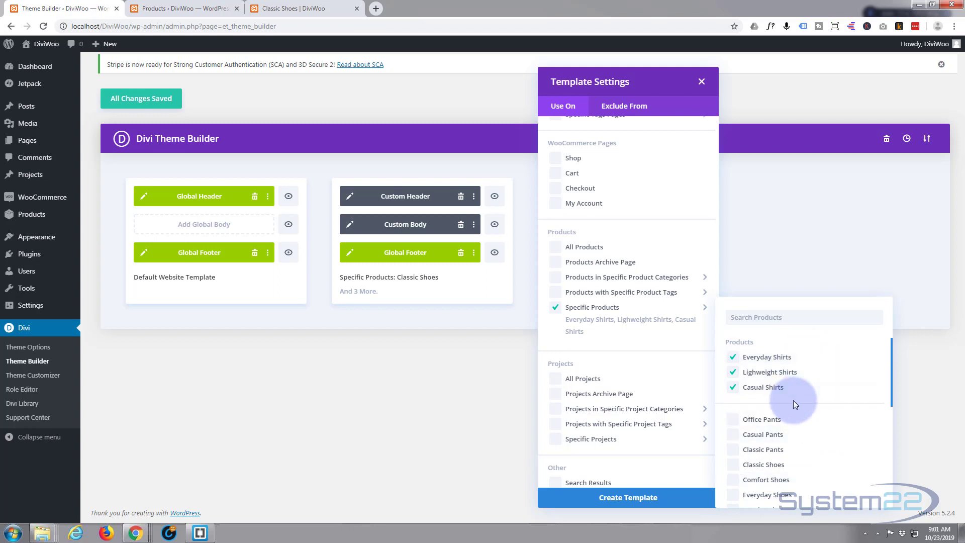
pyautogui.click(629, 498)
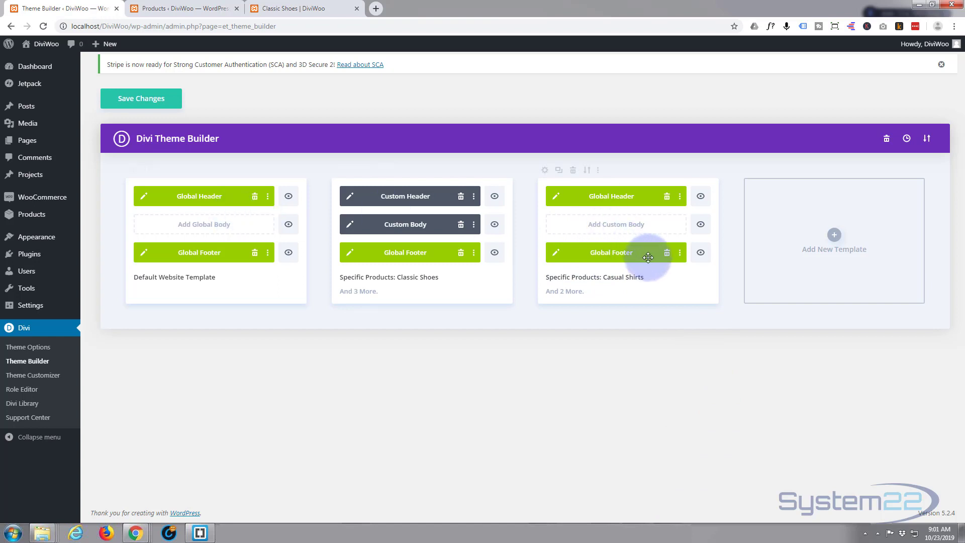
# Step: Swap the new template's global header for the Classic Shoes custom header and save
pyautogui.click(667, 199)
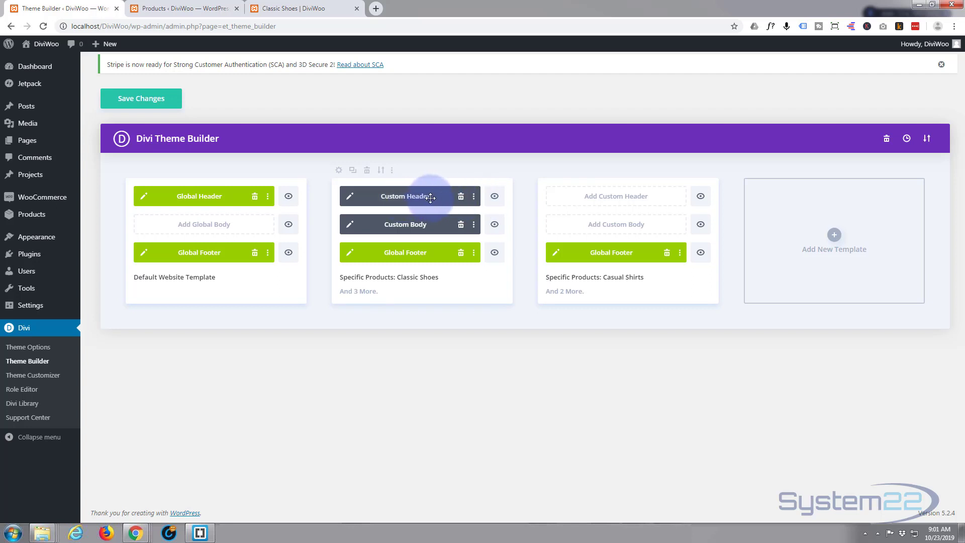
pyautogui.moveTo(428, 197); pyautogui.dragTo(569, 196)
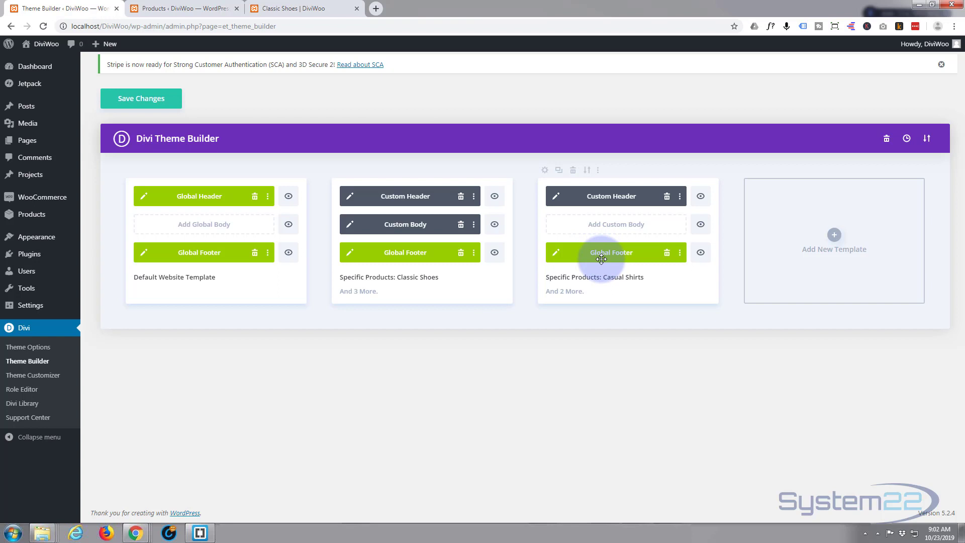
pyautogui.click(139, 101)
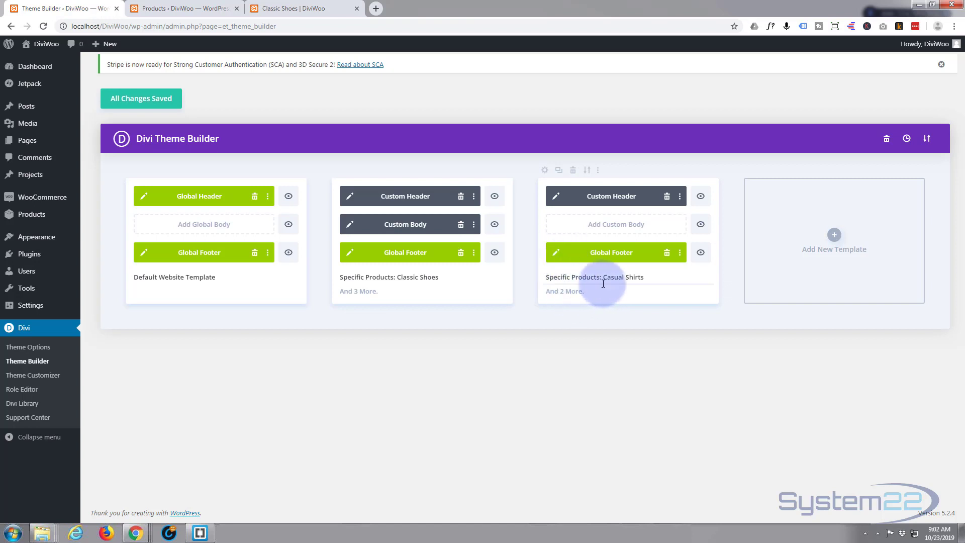
pyautogui.moveTo(588, 290)
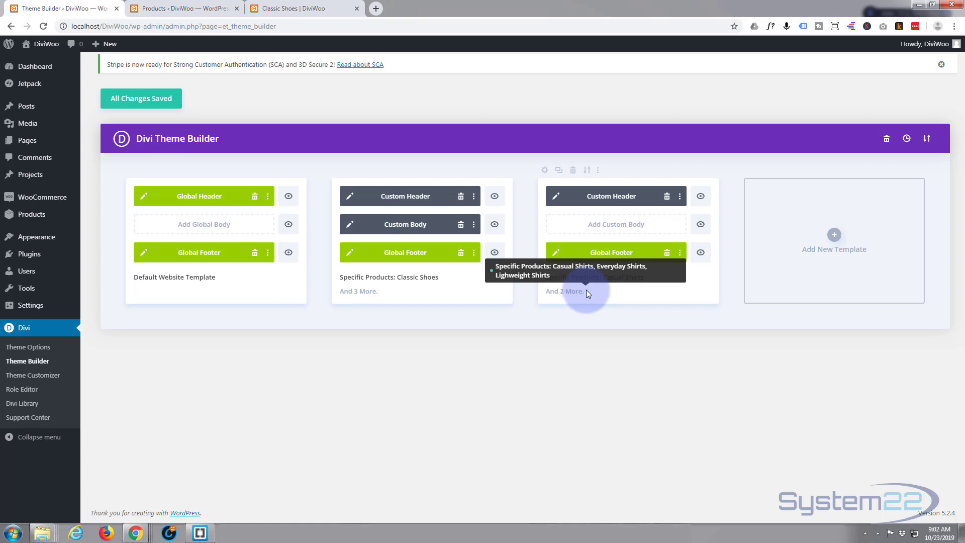
# Step: Reload the shop and view Casual Shirts, now showing the purple custom header and countdown
pyautogui.click(299, 8)
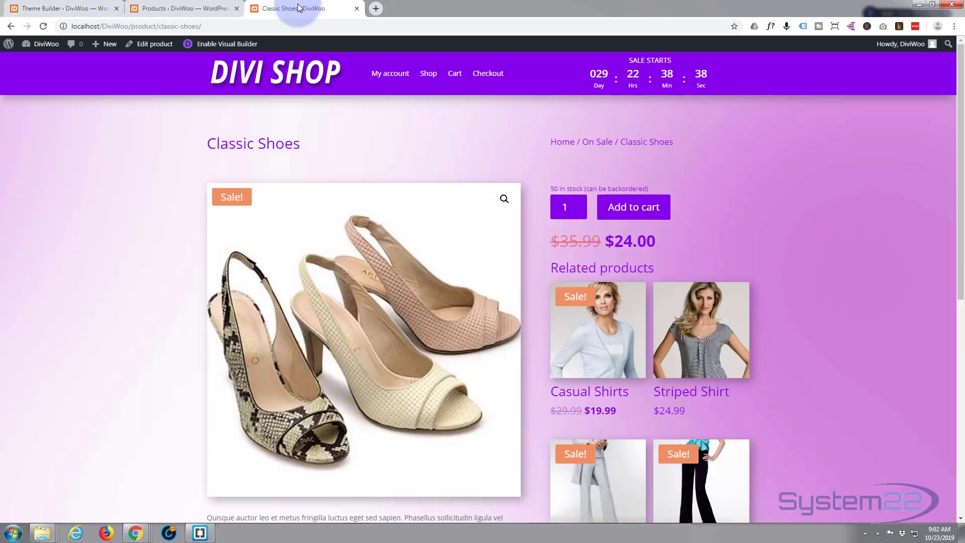
pyautogui.press('F5')
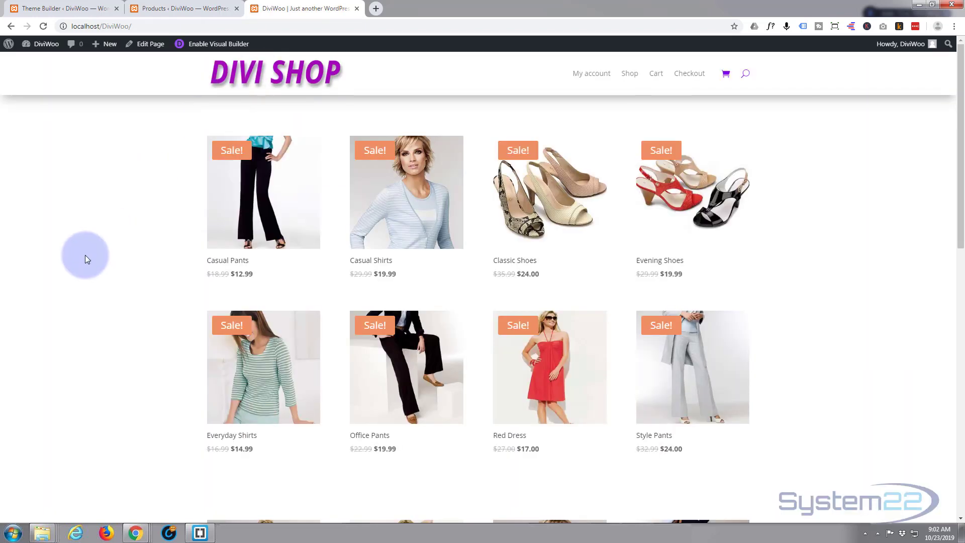
pyautogui.click(389, 228)
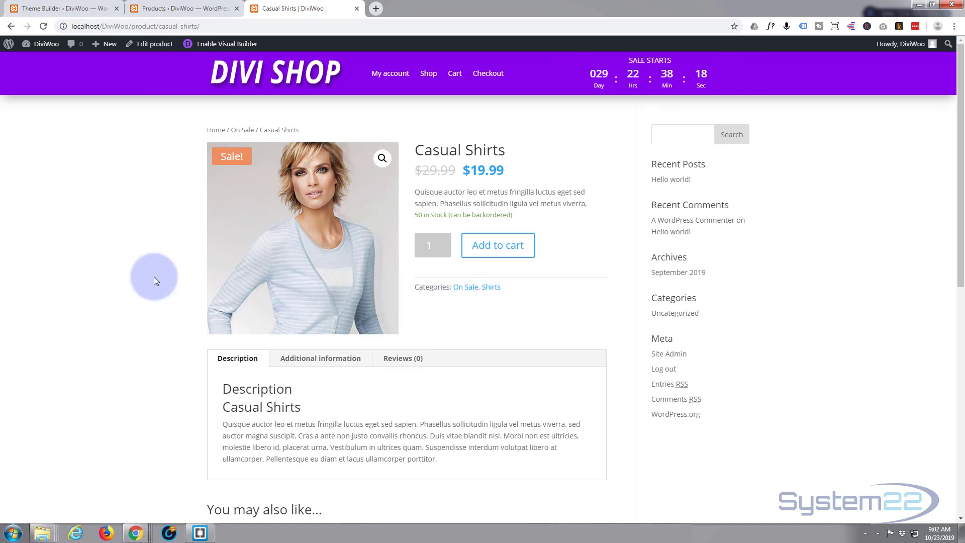
pyautogui.scroll(-9, 154, 277)
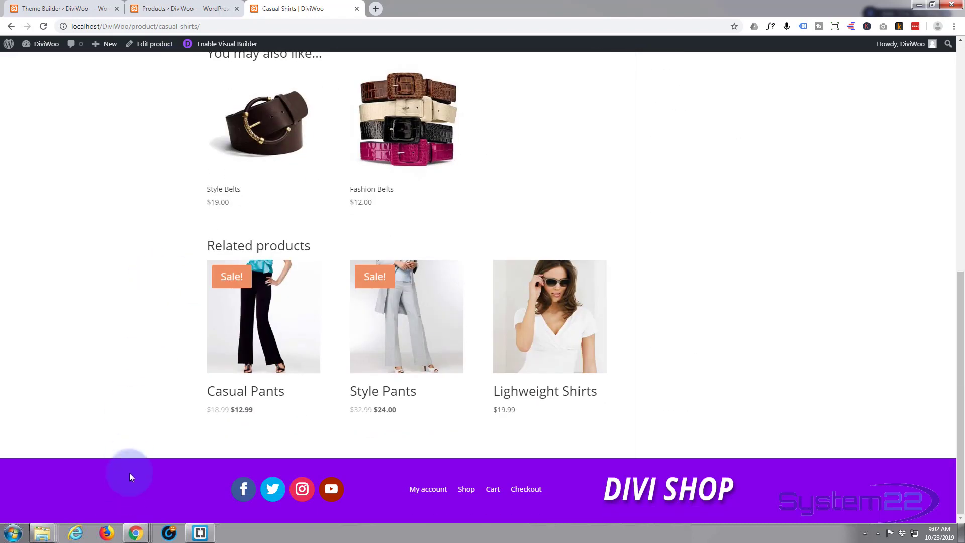
pyautogui.scroll(10, 129, 472)
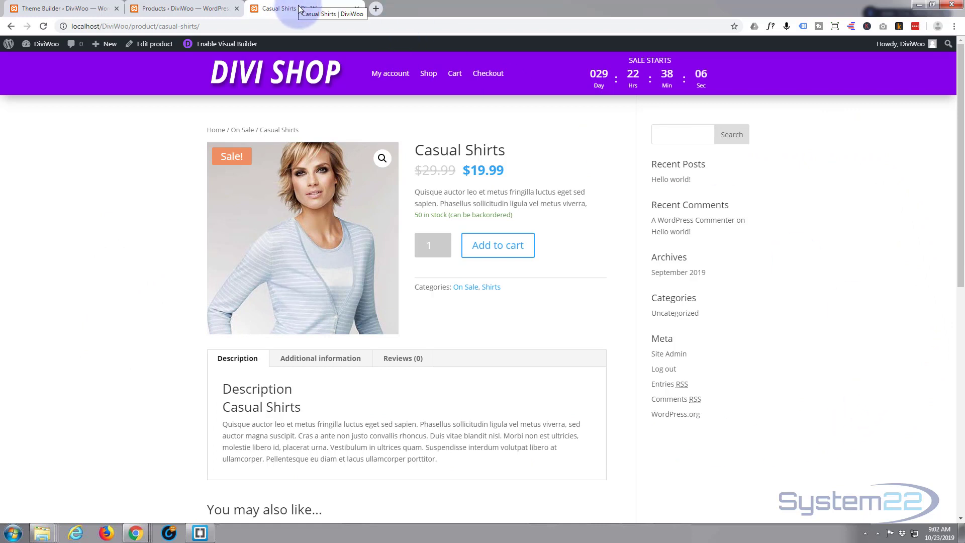
# Step: Build a custom body from scratch for the Casual Shirts template with a one-column row
pyautogui.click(92, 9)
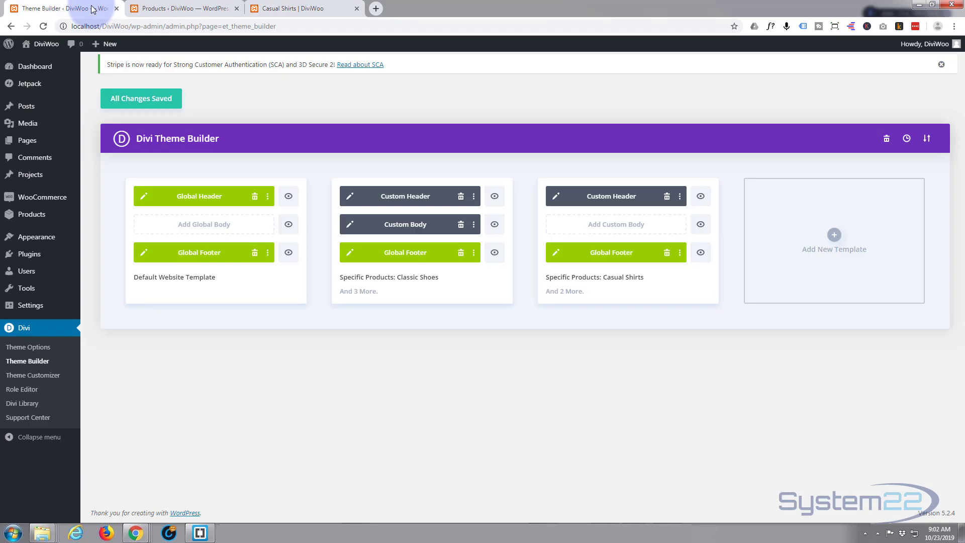
pyautogui.click(603, 228)
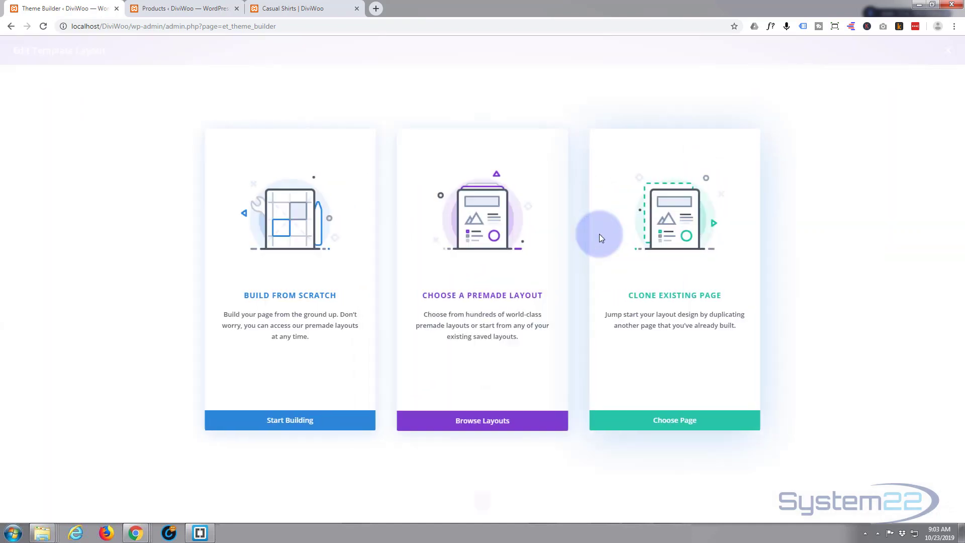
pyautogui.click(291, 422)
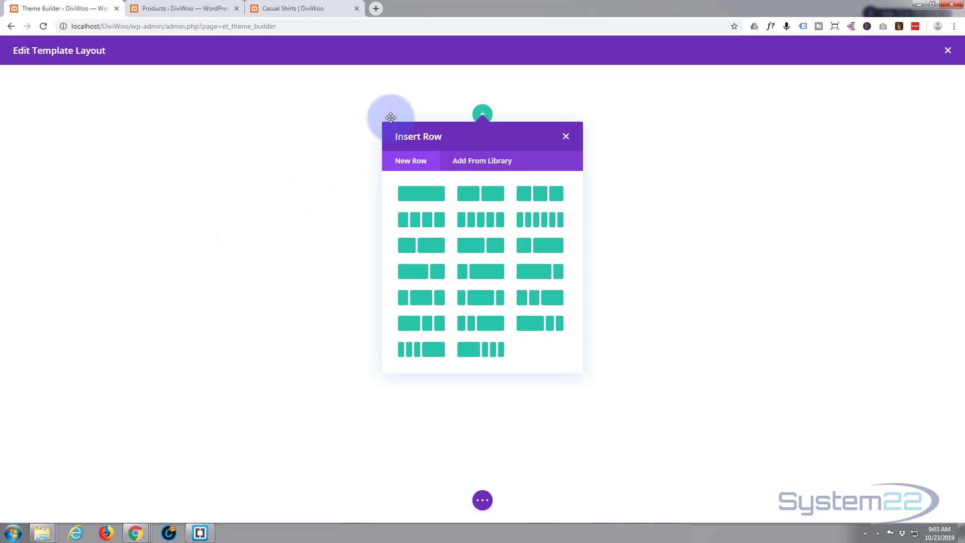
pyautogui.click(419, 196)
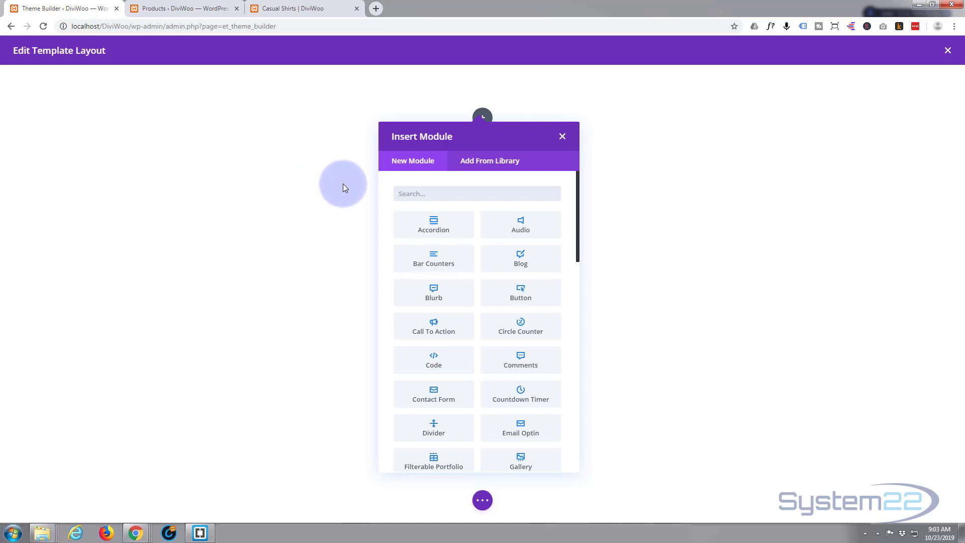
# Step: Add a Woo Title module and set its title text color to purple #8300e9
pyautogui.scroll(-6, 446, 246)
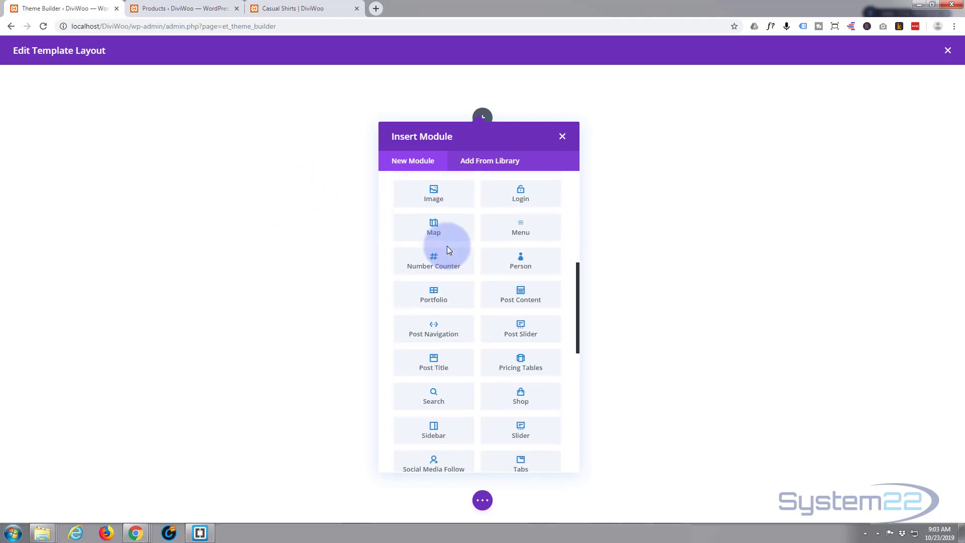
pyautogui.scroll(-5, 447, 250)
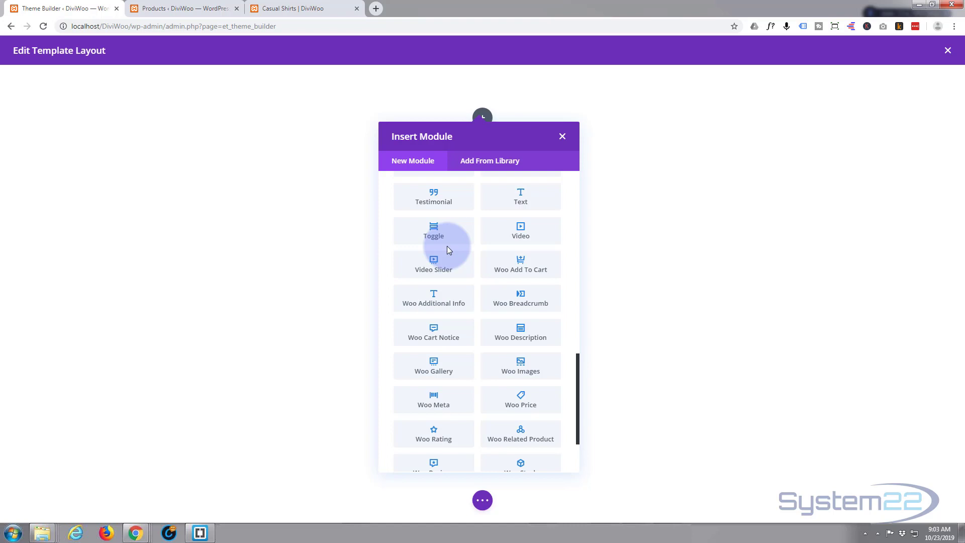
pyautogui.scroll(-3, 447, 250)
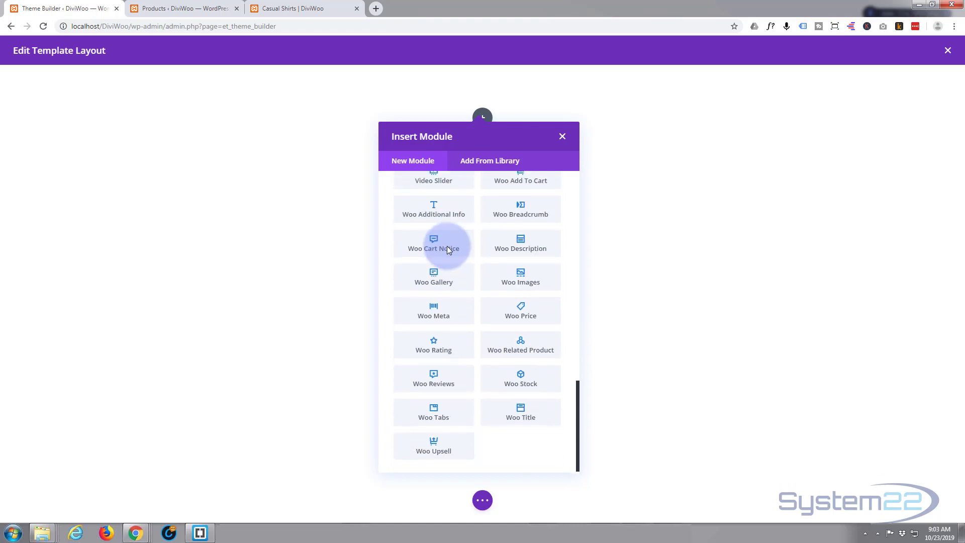
pyautogui.click(522, 411)
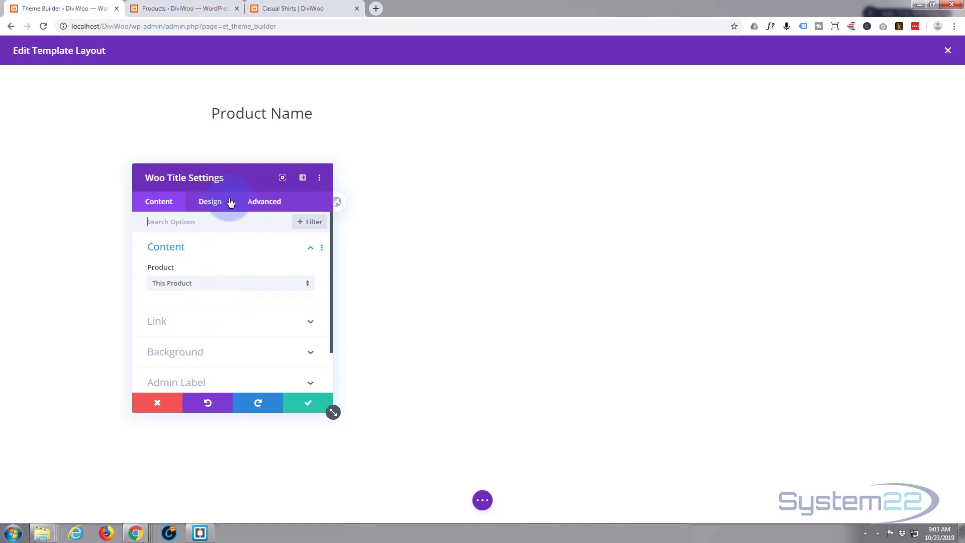
pyautogui.click(210, 206)
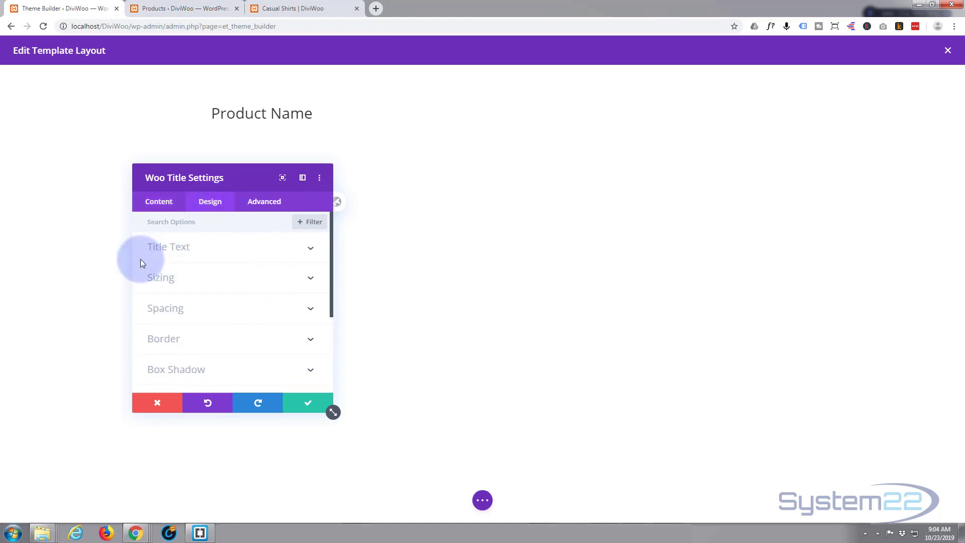
pyautogui.click(255, 248)
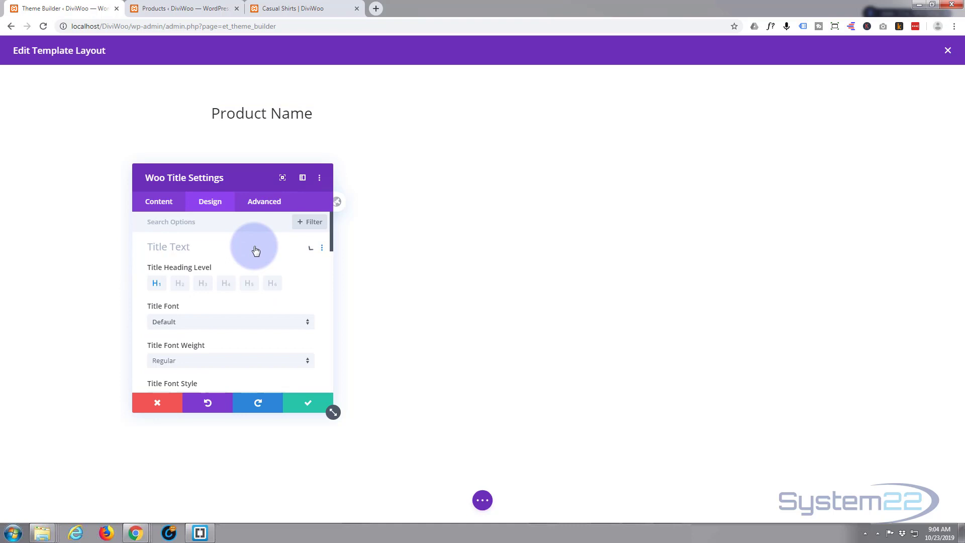
pyautogui.scroll(-3, 298, 301)
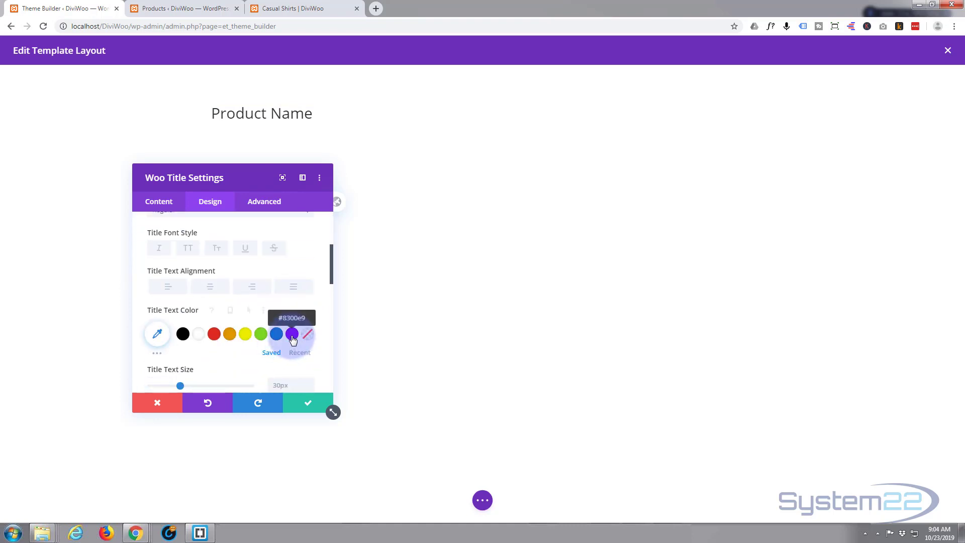
pyautogui.click(293, 334)
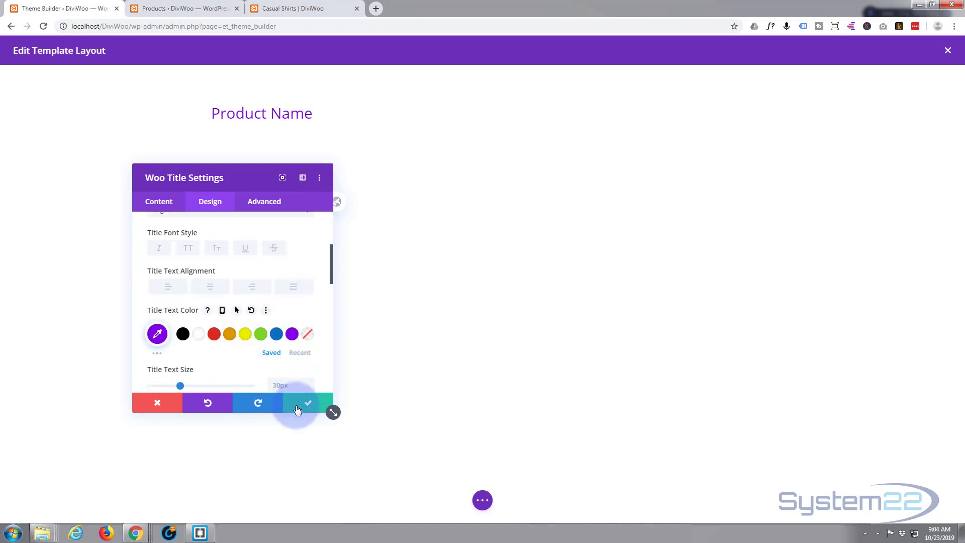
# Step: Save the title module and add a two-column row beneath it
pyautogui.click(314, 408)
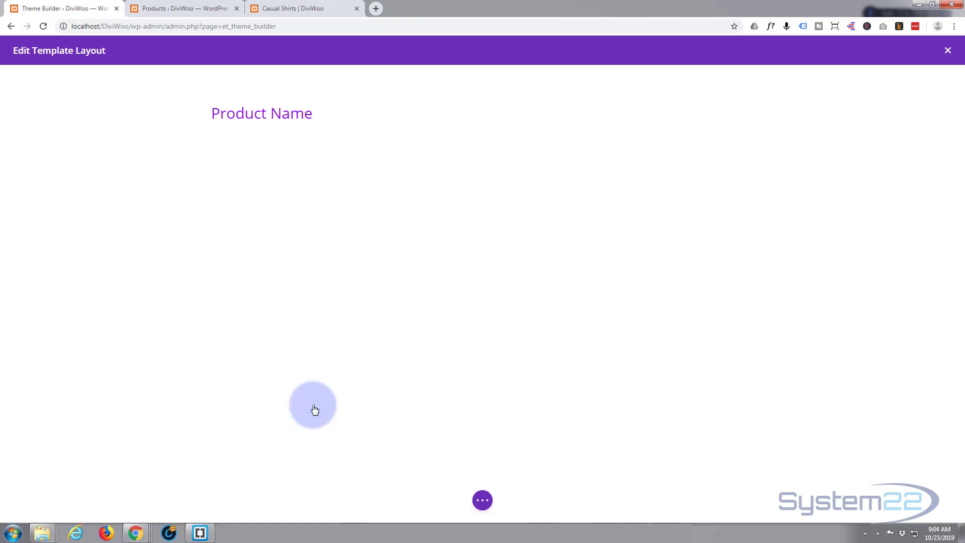
pyautogui.moveTo(365, 97)
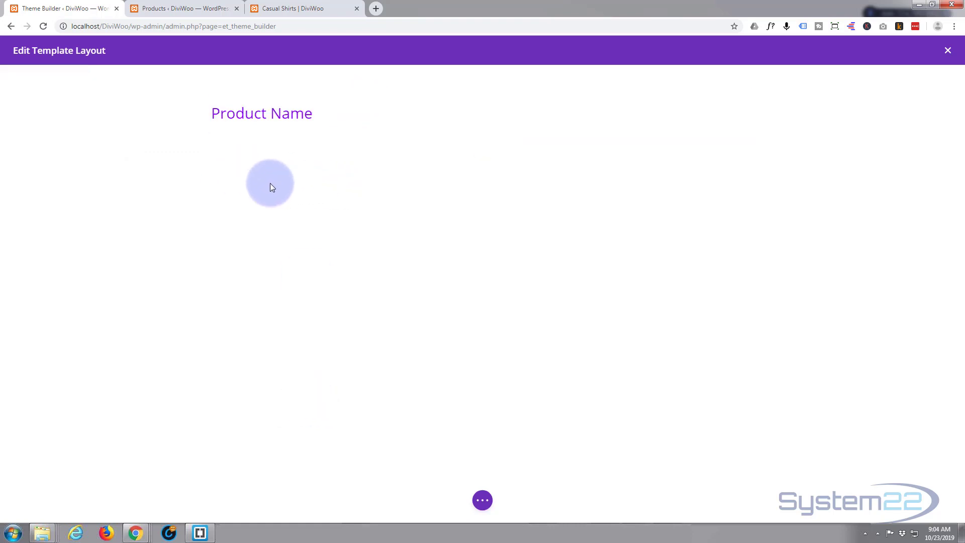
pyautogui.moveTo(441, 138)
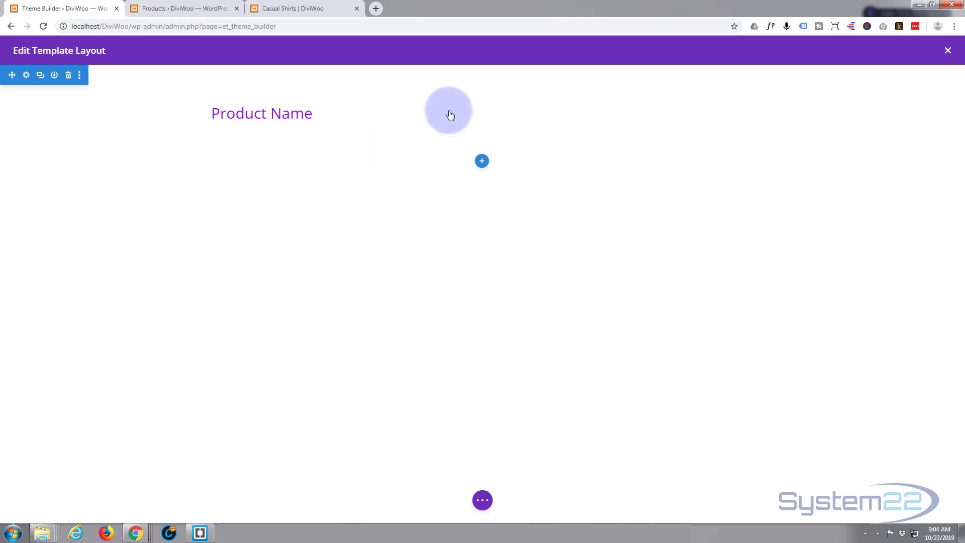
pyautogui.click(482, 134)
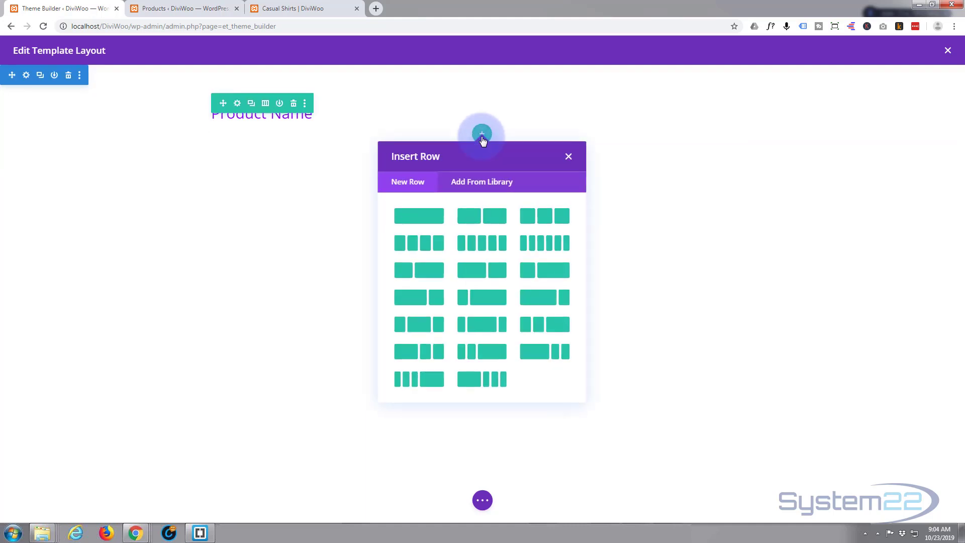
pyautogui.click(495, 264)
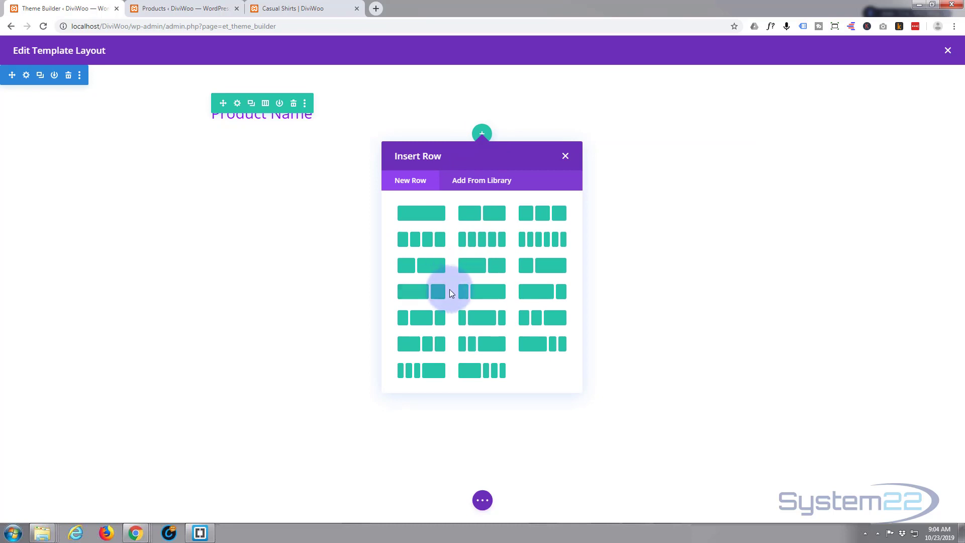
pyautogui.click(481, 269)
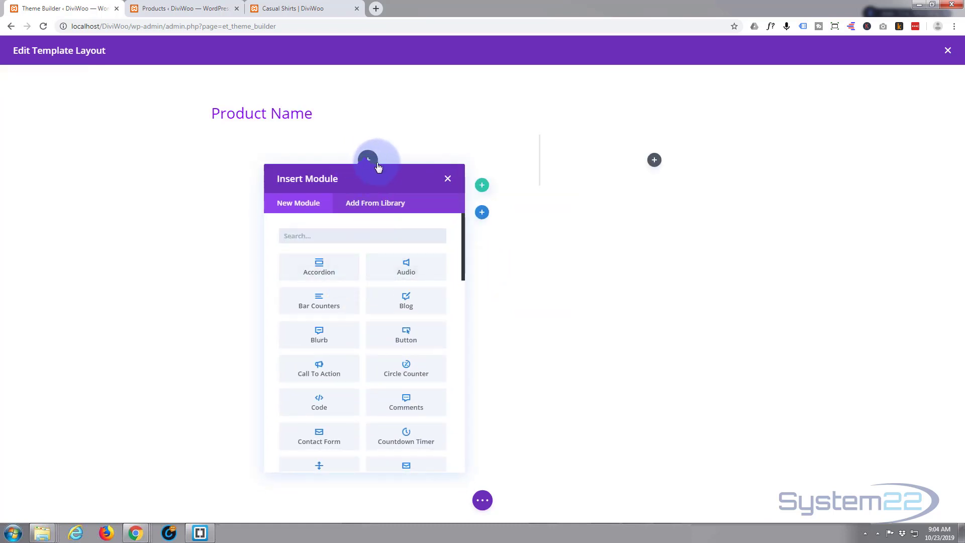
# Step: Put a Woo Images module in the left column with the third box shadow preset
pyautogui.scroll(-9, 359, 316)
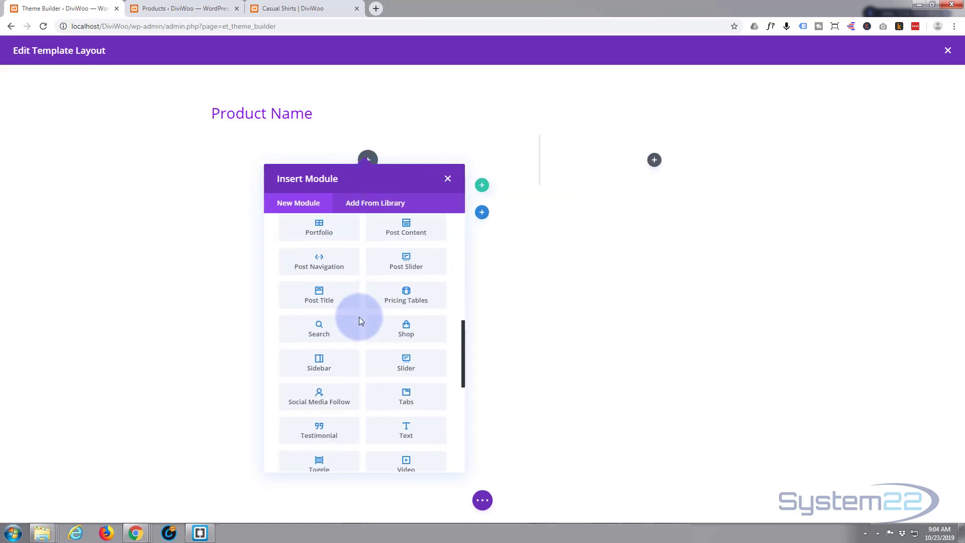
pyautogui.scroll(-3, 359, 316)
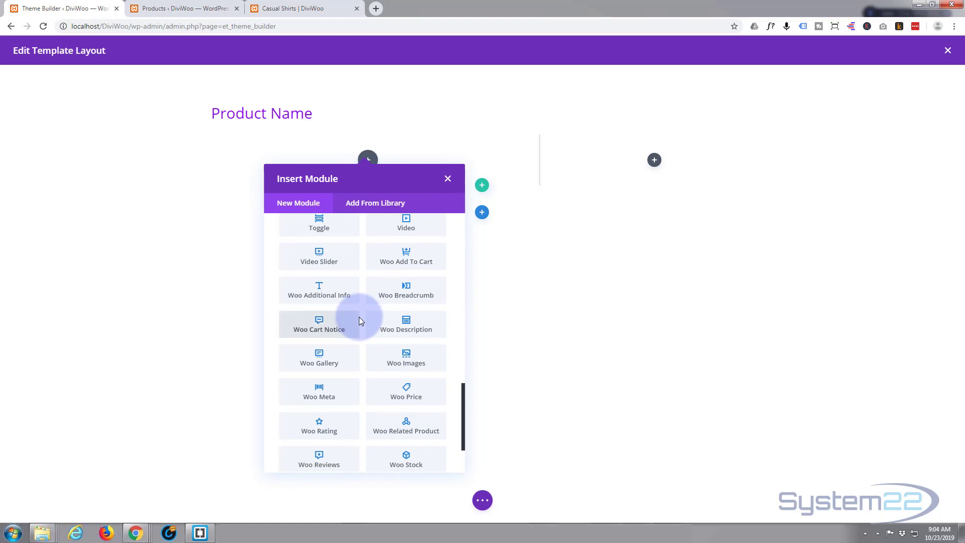
pyautogui.scroll(-1, 360, 325)
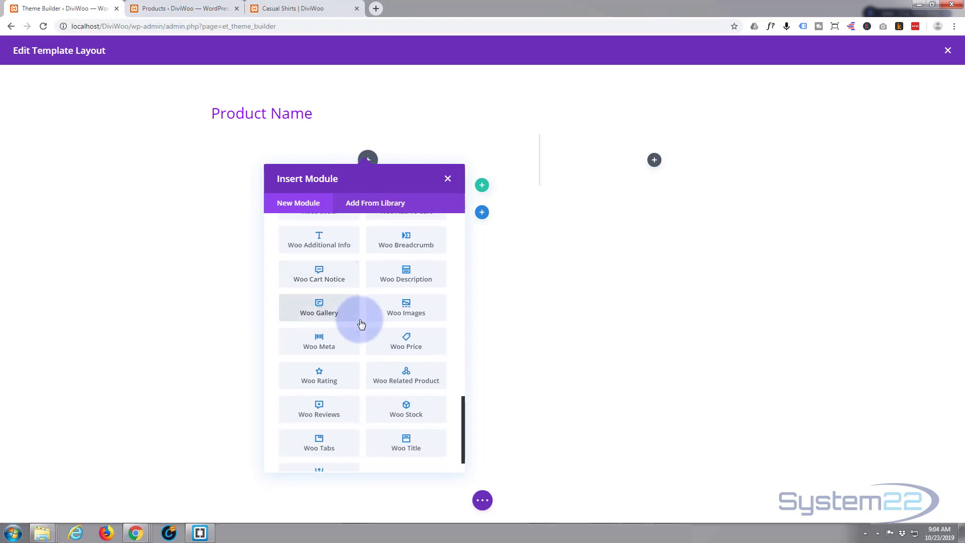
pyautogui.click(406, 306)
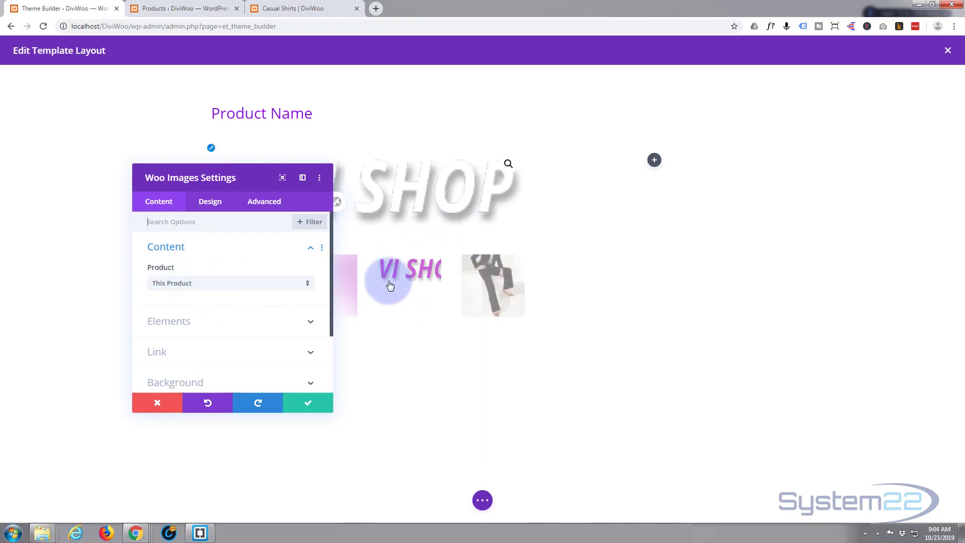
pyautogui.click(211, 203)
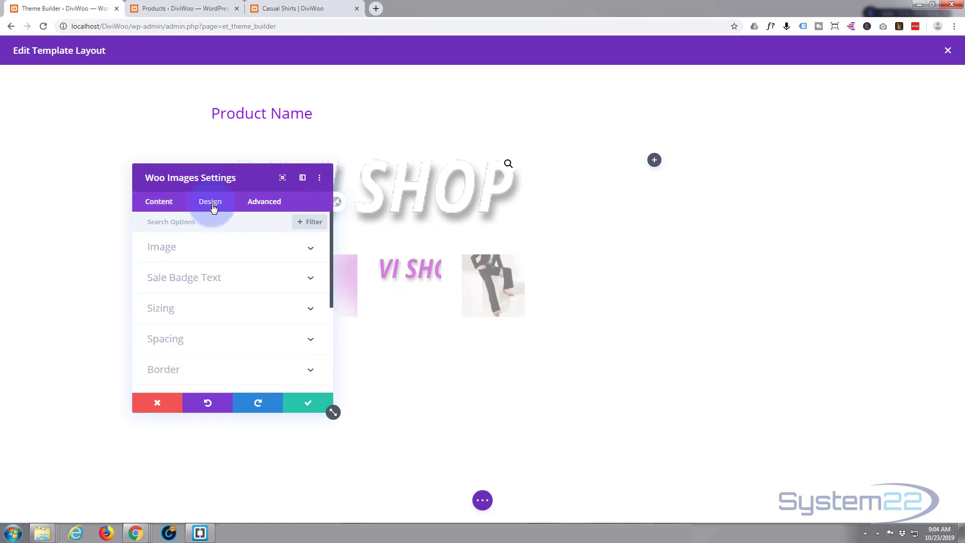
pyautogui.scroll(-1, 227, 324)
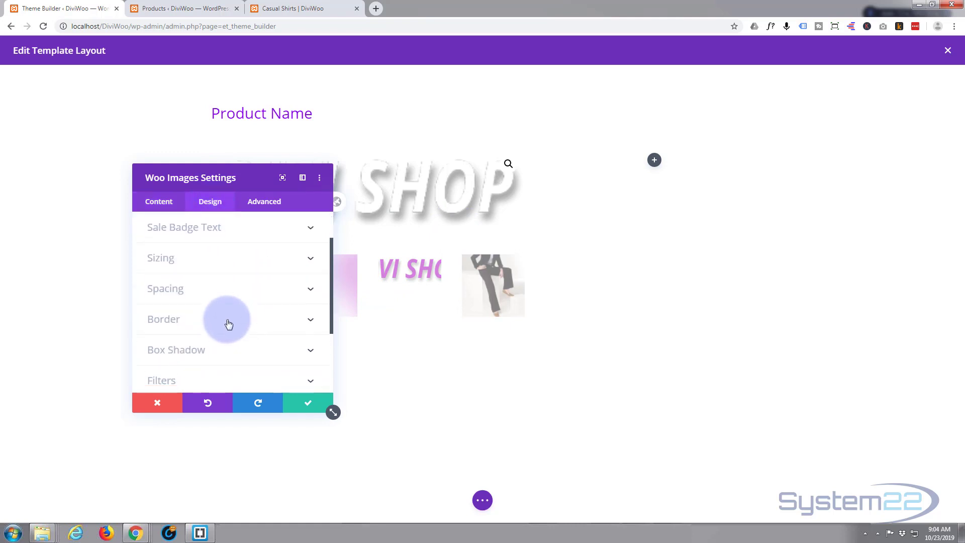
pyautogui.click(233, 349)
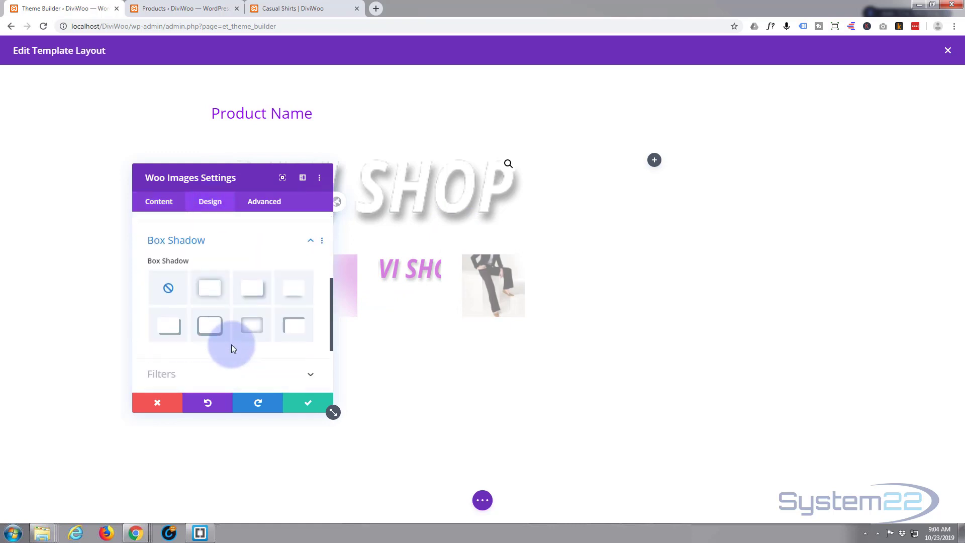
pyautogui.click(257, 281)
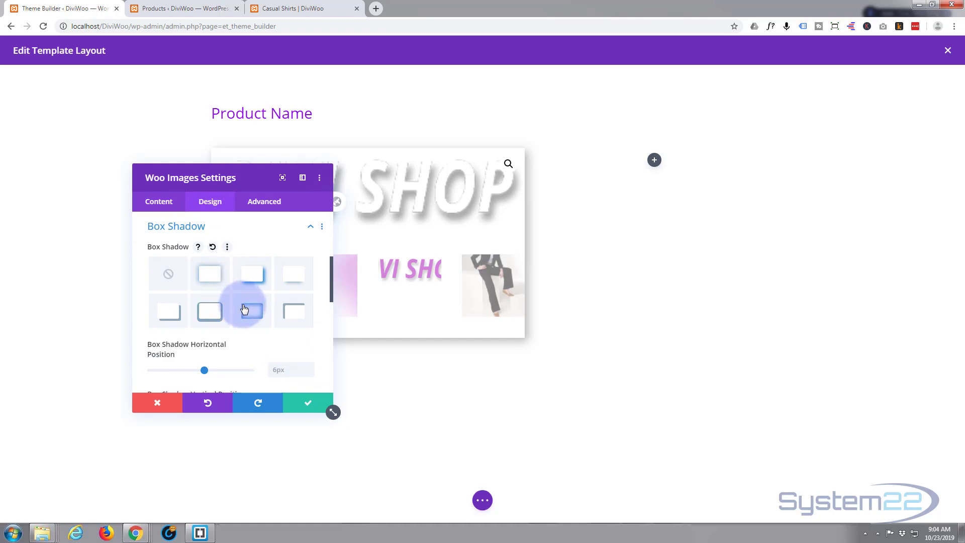
# Step: Save the image settings and add a Woo Add To Cart module to the right column
pyautogui.click(309, 409)
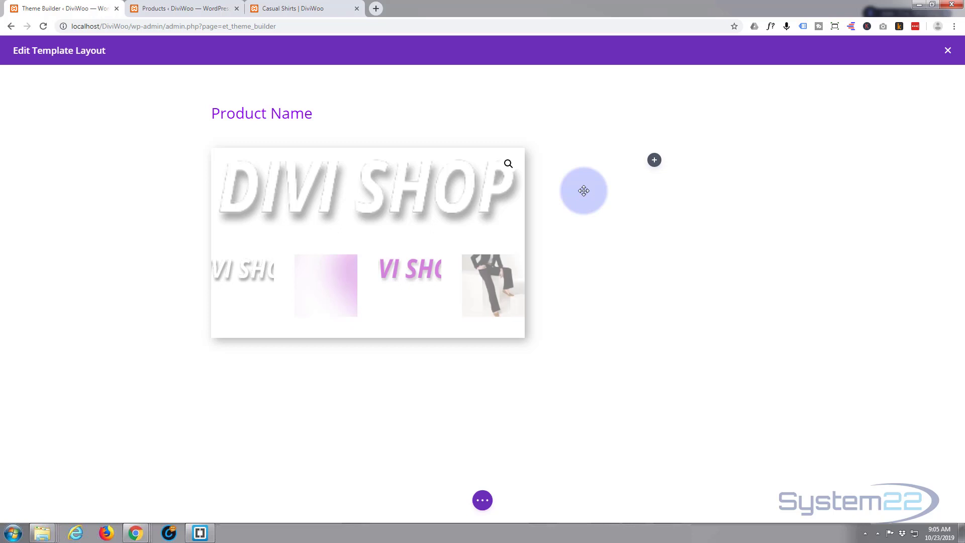
pyautogui.click(655, 167)
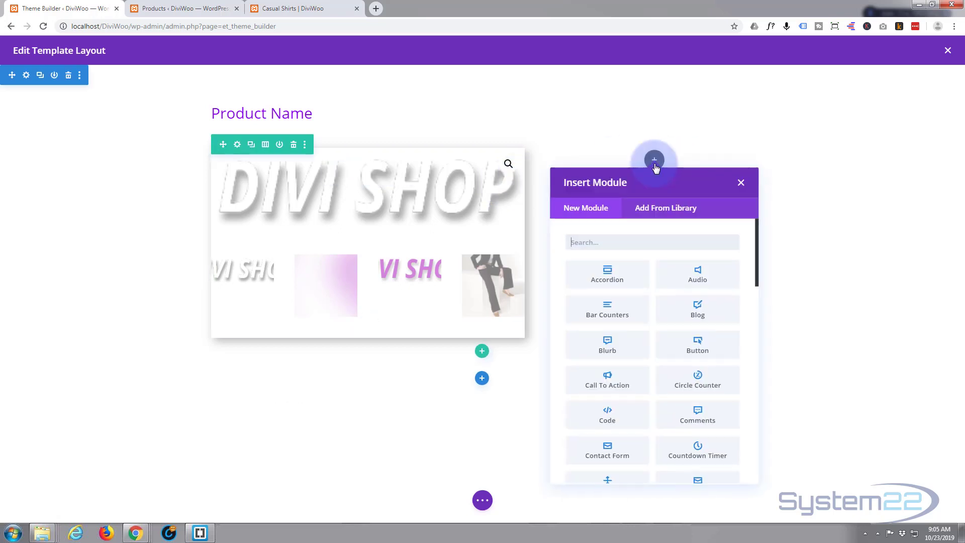
pyautogui.scroll(-4, 655, 302)
pyautogui.scroll(-10, 651, 357)
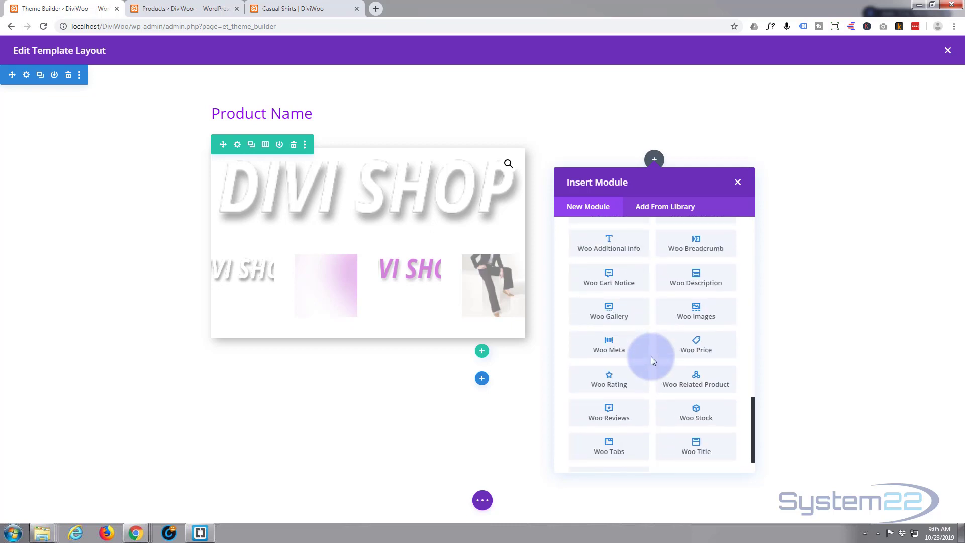
pyautogui.scroll(1, 651, 357)
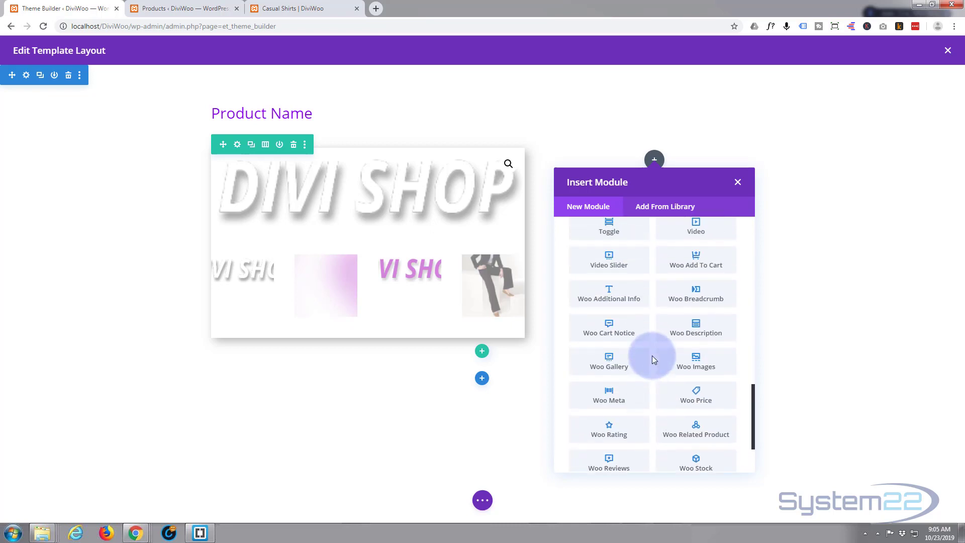
pyautogui.click(702, 261)
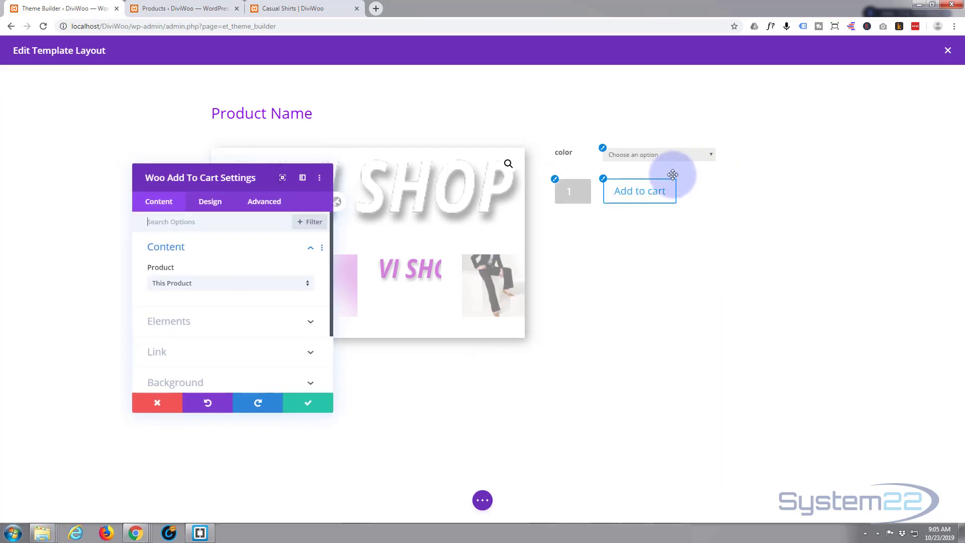
# Step: Set the add-to-cart Text Color to purple #8300e9
pyautogui.click(210, 203)
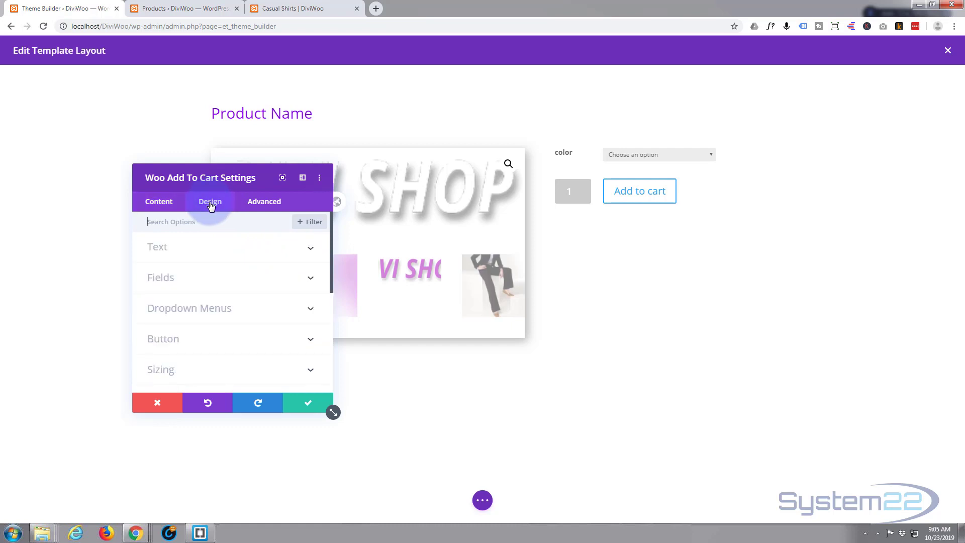
pyautogui.click(228, 248)
pyautogui.scroll(-2, 264, 285)
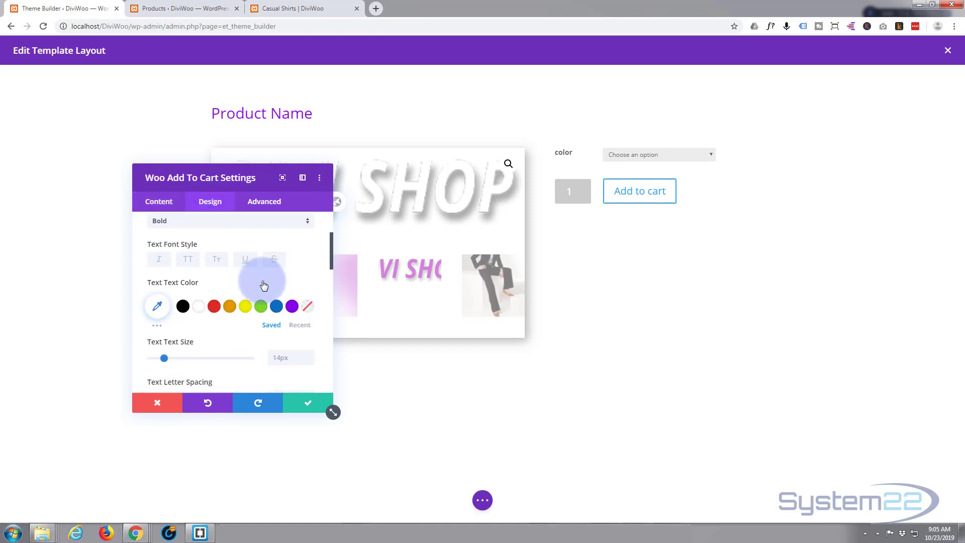
pyautogui.click(292, 309)
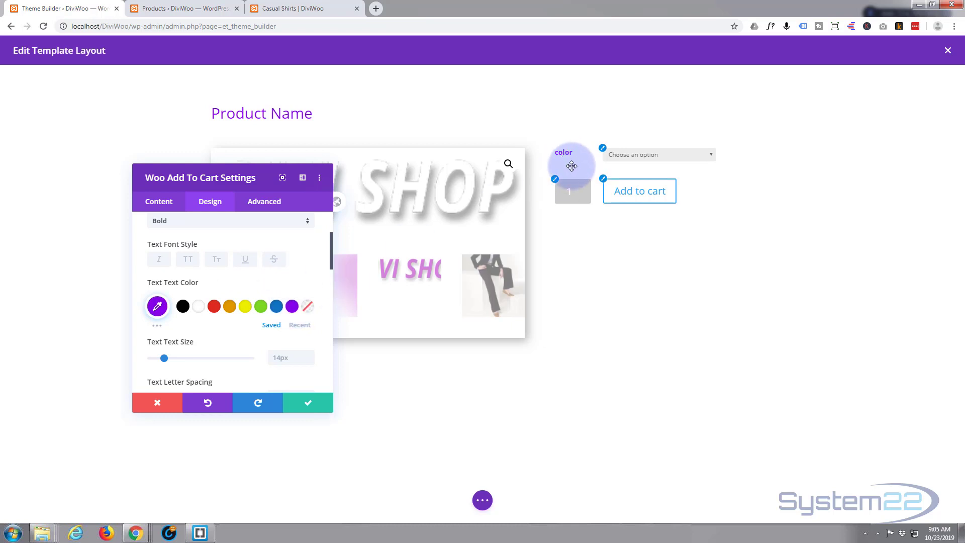
pyautogui.scroll(-2, 246, 304)
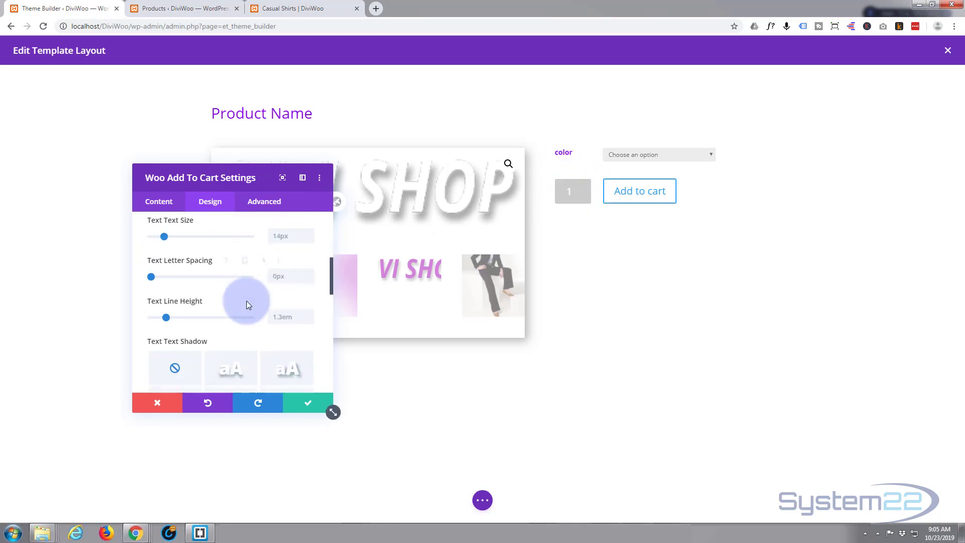
pyautogui.scroll(-8, 247, 302)
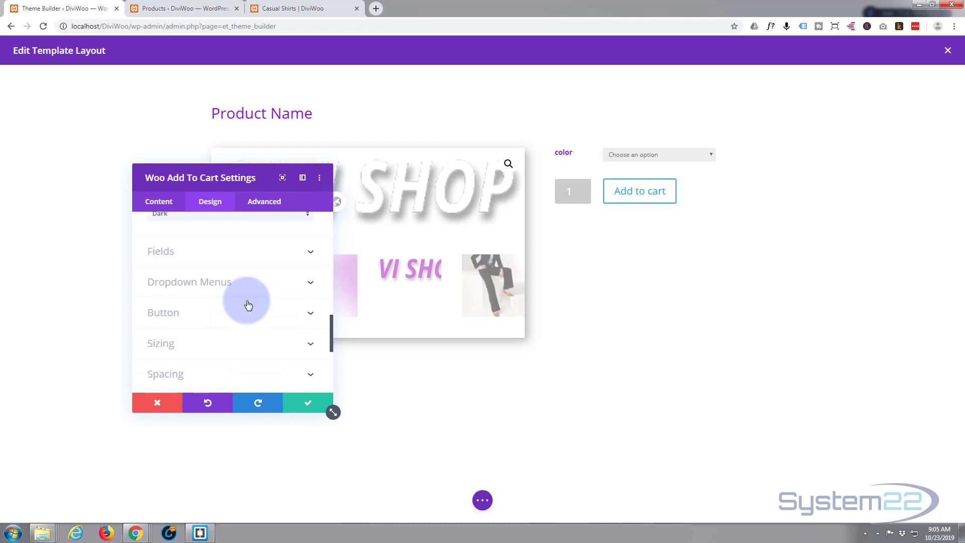
pyautogui.scroll(1, 248, 304)
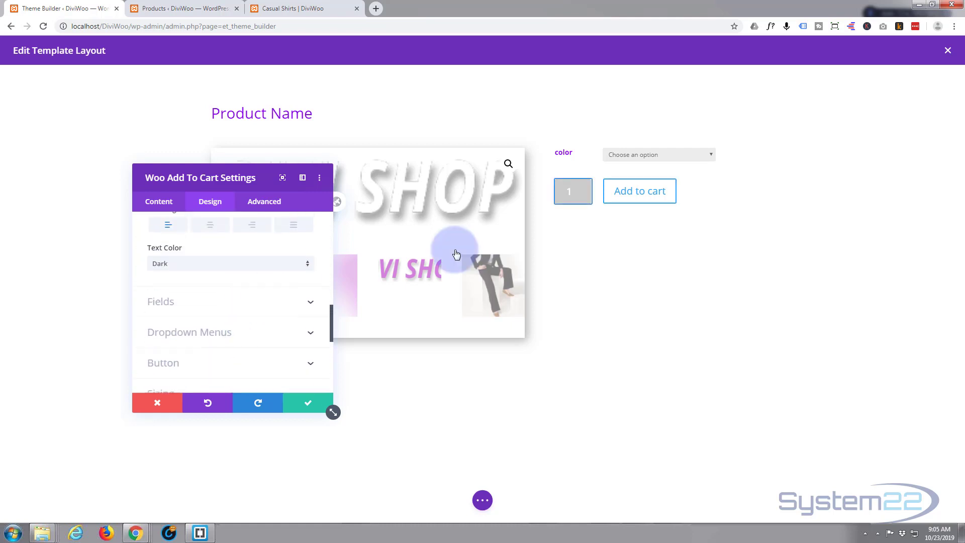
# Step: Set the add-to-cart Fields Background Color to purple #8300e9
pyautogui.click(572, 192)
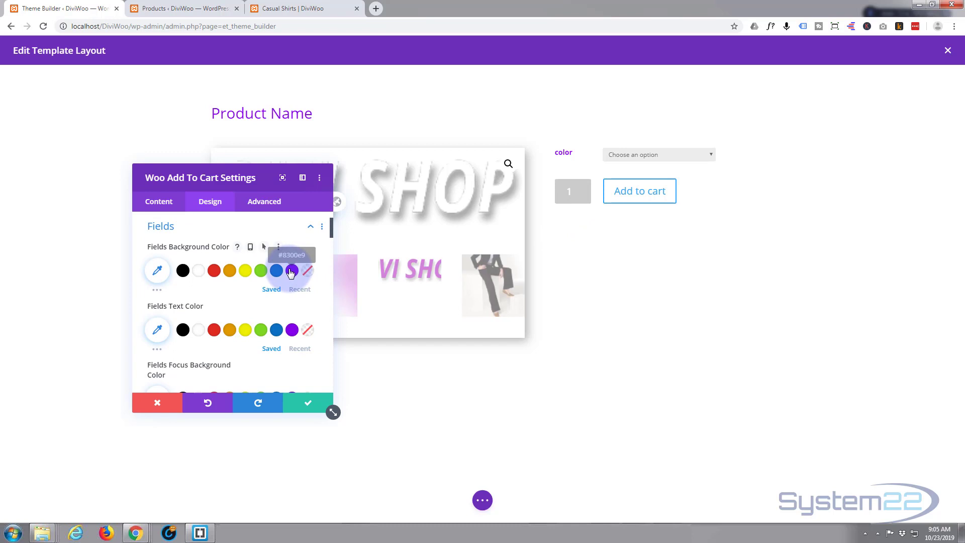
pyautogui.click(292, 271)
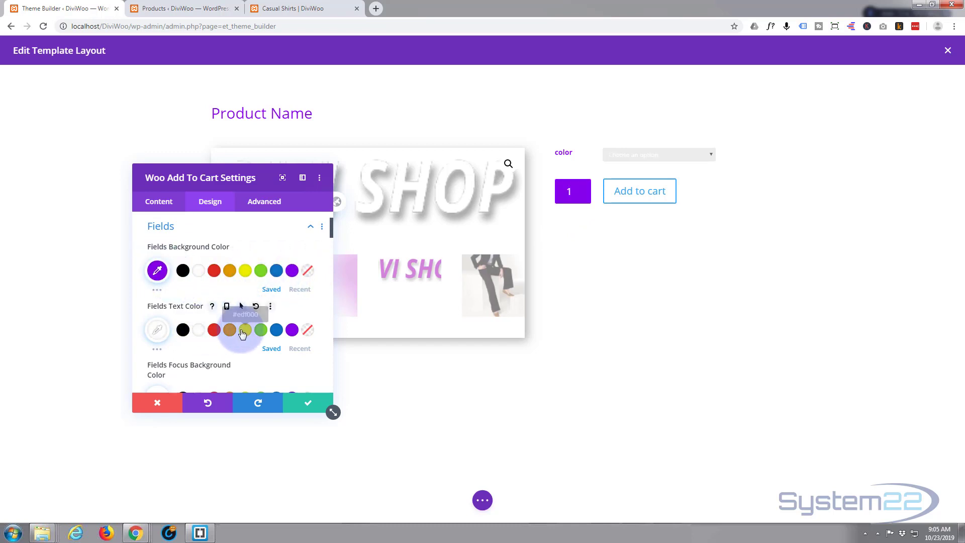
pyautogui.scroll(-3, 240, 330)
pyautogui.scroll(-6, 242, 331)
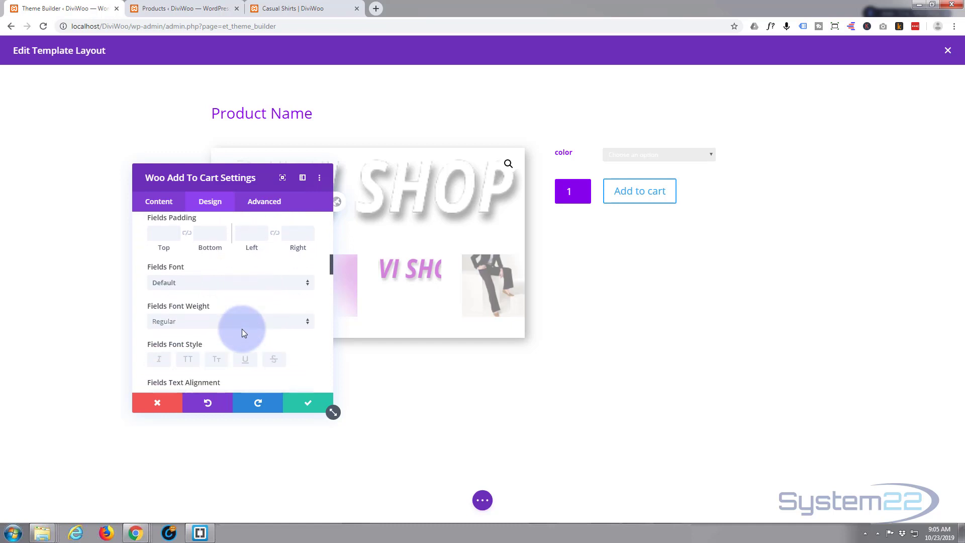
pyautogui.scroll(-8, 244, 332)
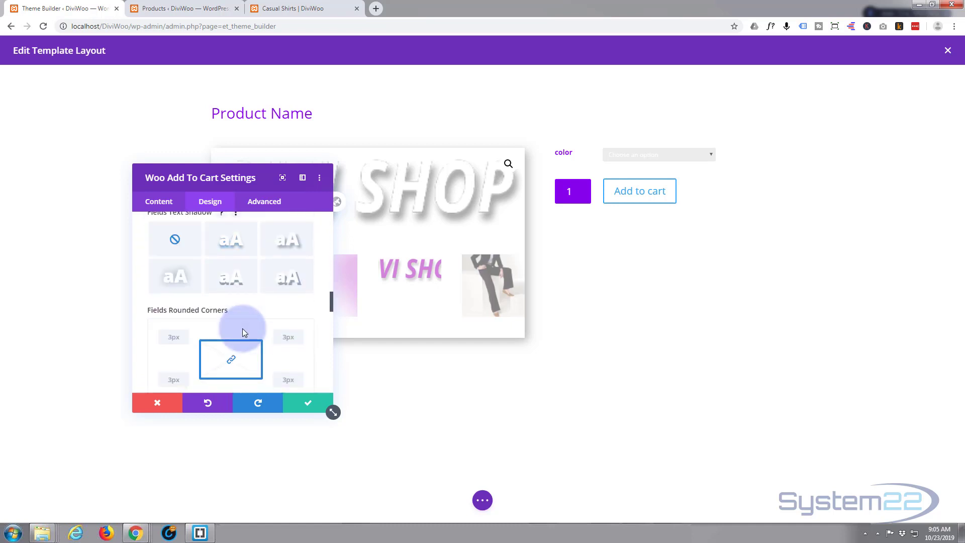
pyautogui.scroll(-6, 243, 332)
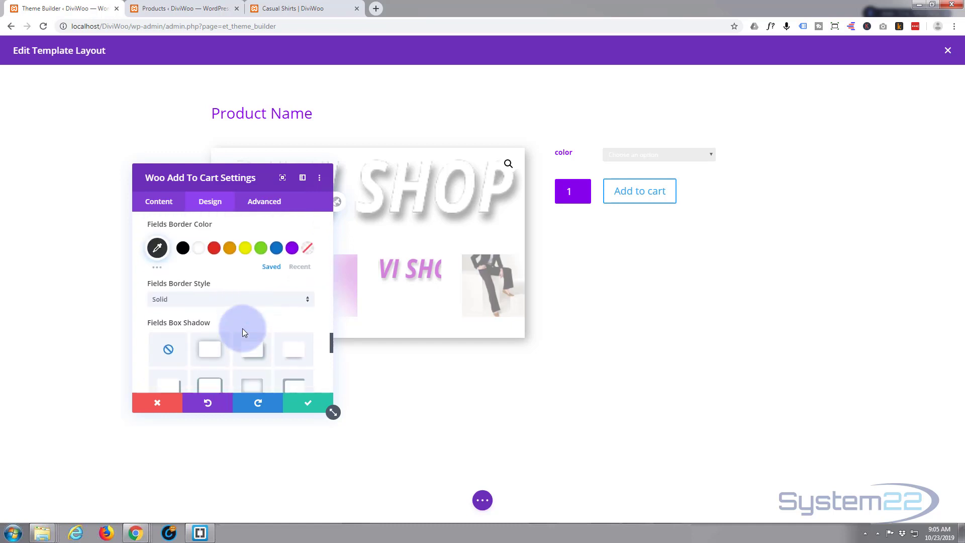
pyautogui.scroll(1, 244, 332)
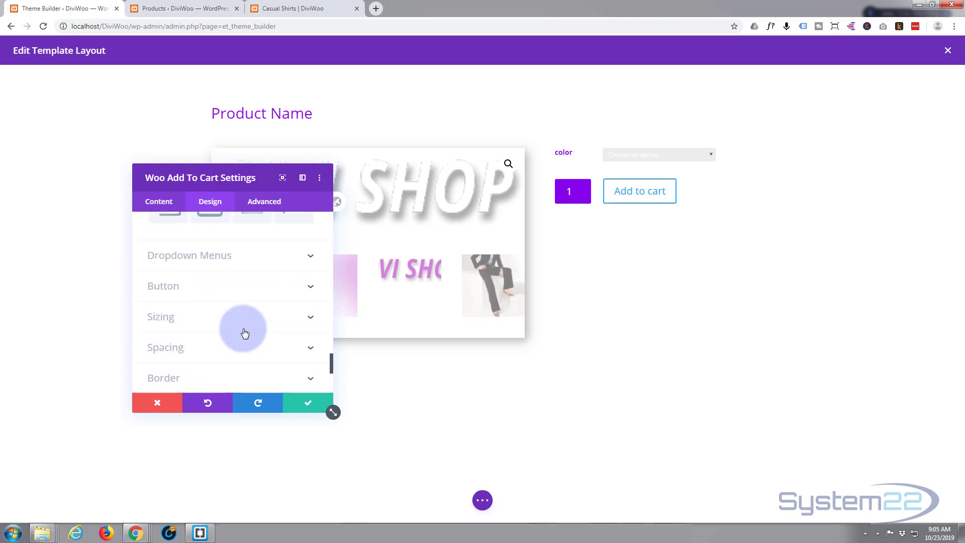
# Step: Give the Add to cart button white text with a #8300e9 background and border, and save
pyautogui.click(226, 288)
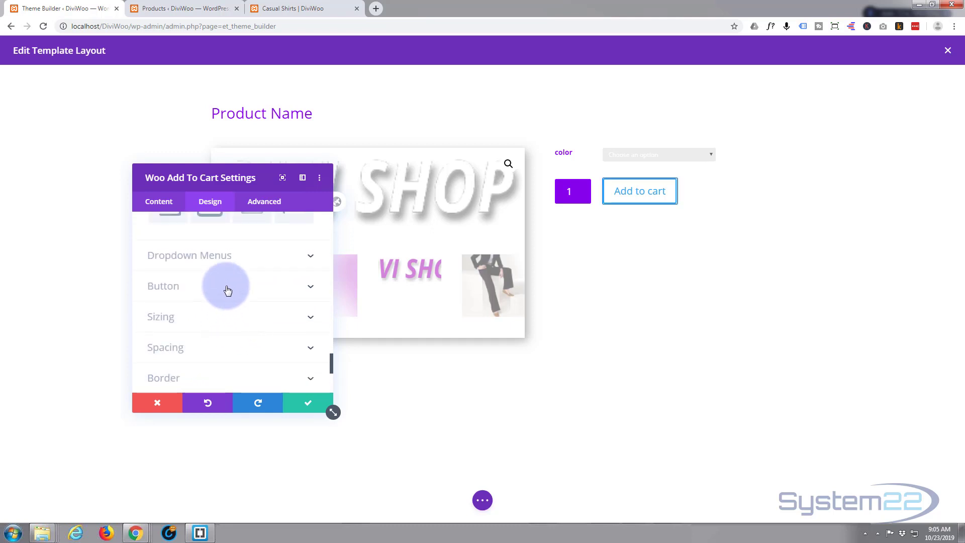
pyautogui.click(165, 271)
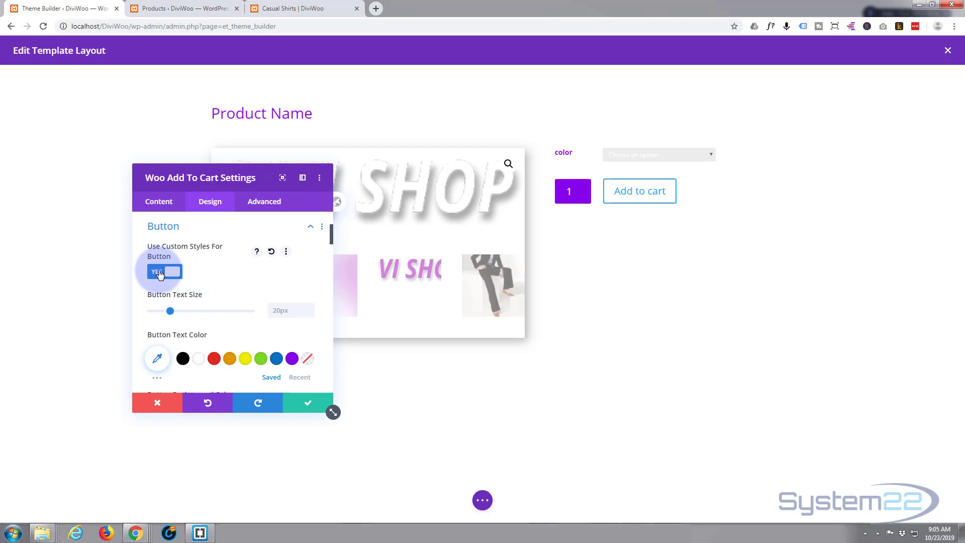
pyautogui.scroll(-1, 238, 291)
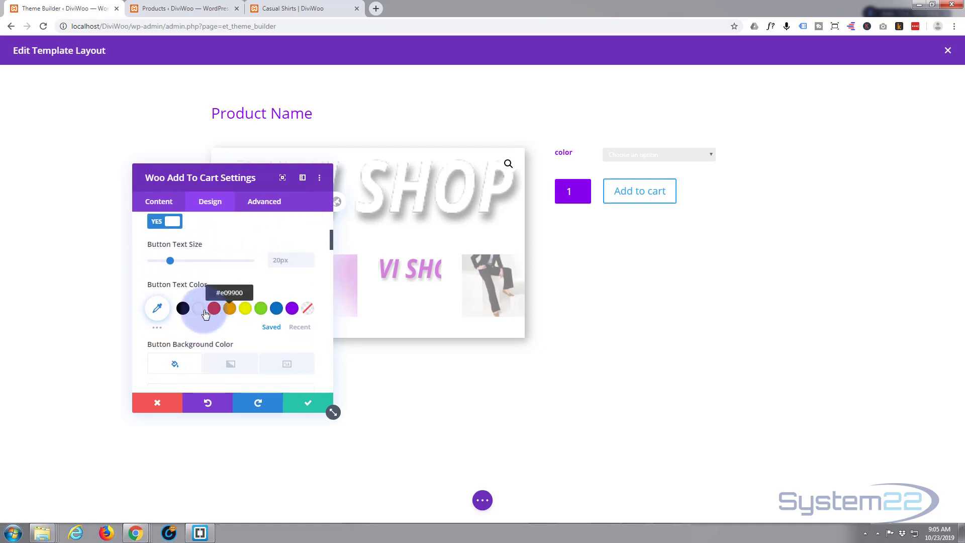
pyautogui.click(200, 313)
pyautogui.scroll(-3, 200, 311)
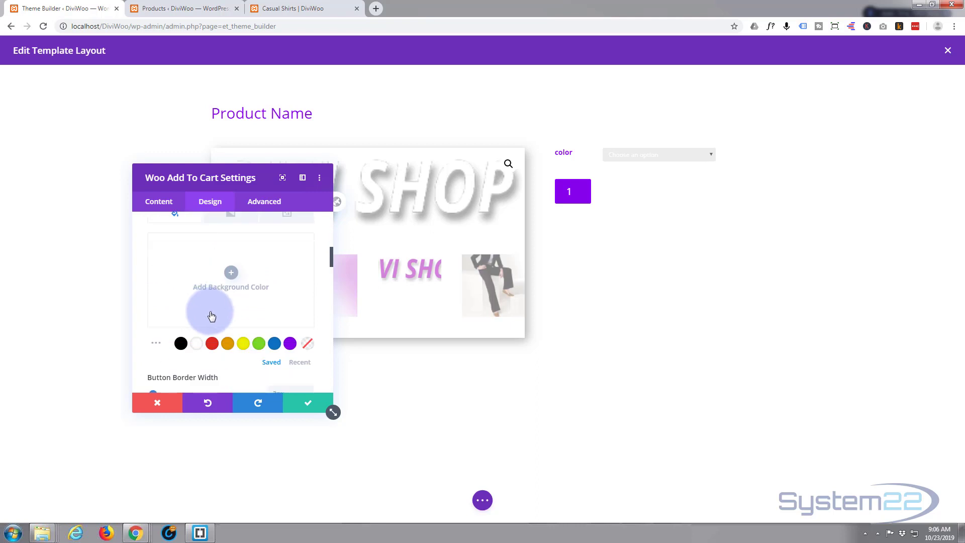
pyautogui.click(290, 344)
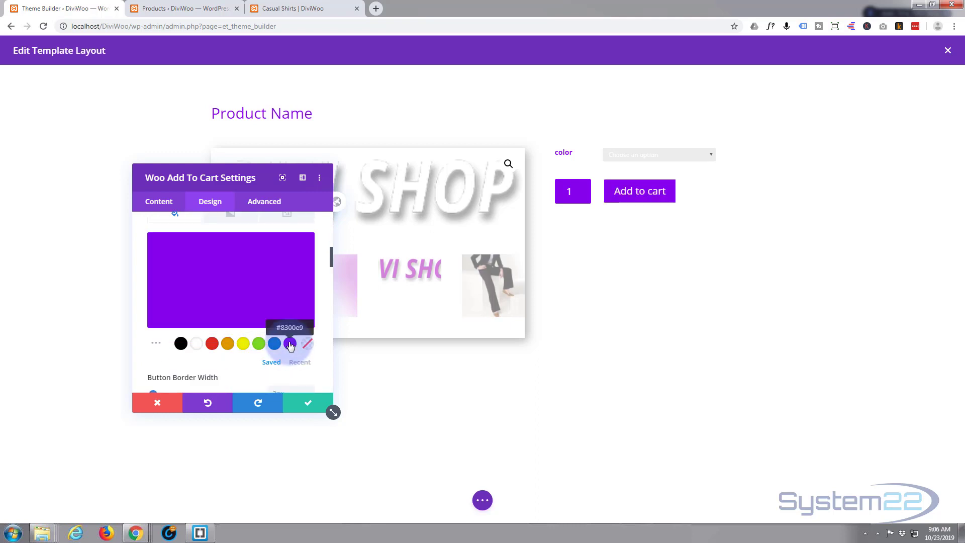
pyautogui.scroll(-2, 239, 329)
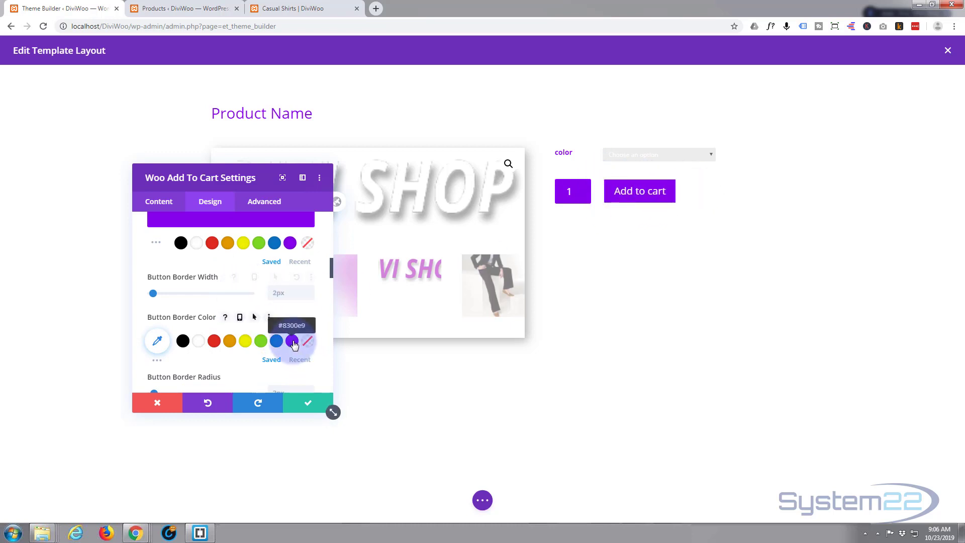
pyautogui.click(292, 341)
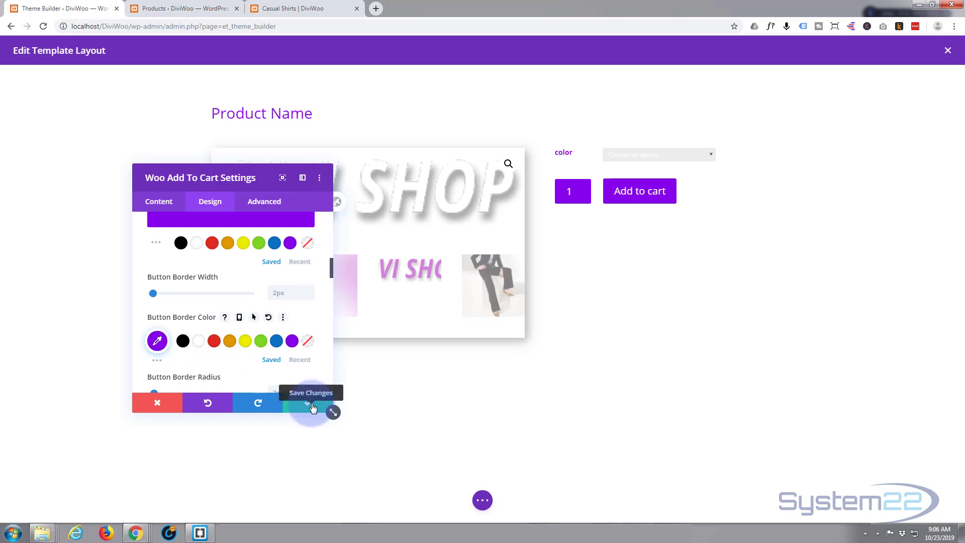
pyautogui.click(309, 404)
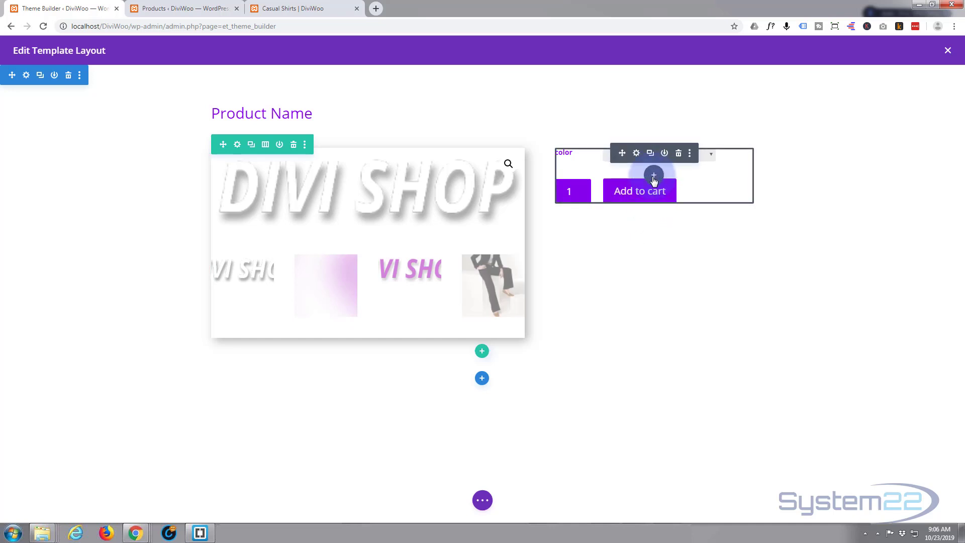
# Step: Insert a Woo Related Products module below the add-to-cart block
pyautogui.click(654, 176)
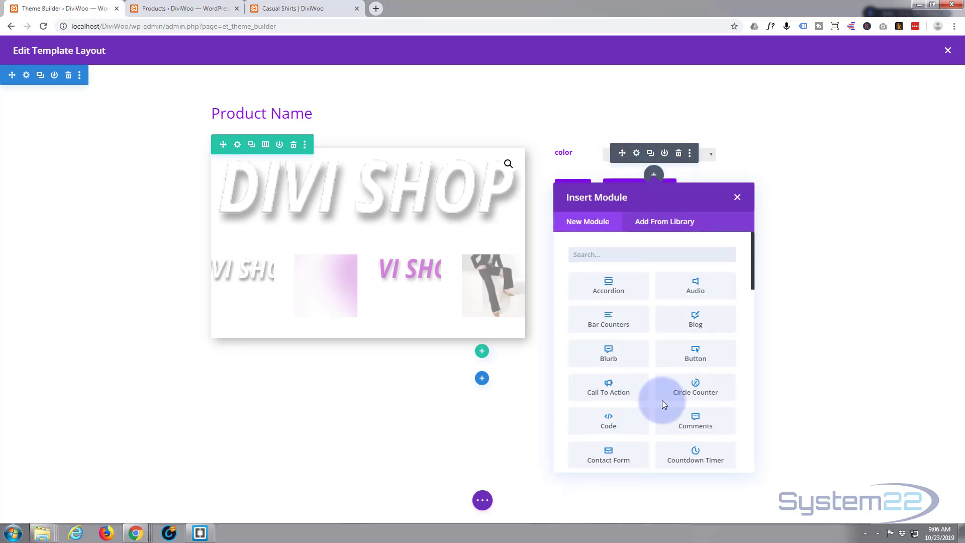
pyautogui.scroll(-5, 659, 398)
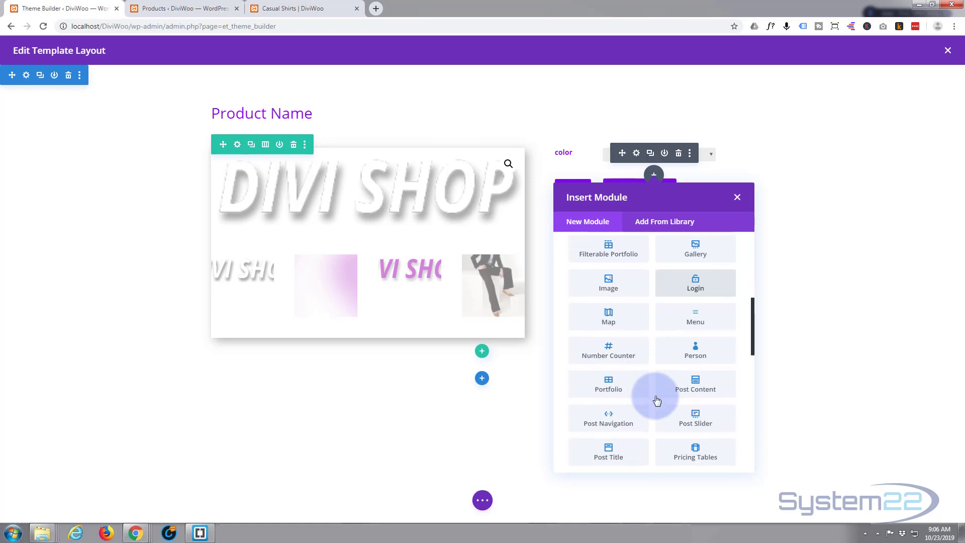
pyautogui.scroll(-3, 658, 401)
pyautogui.scroll(2, 658, 400)
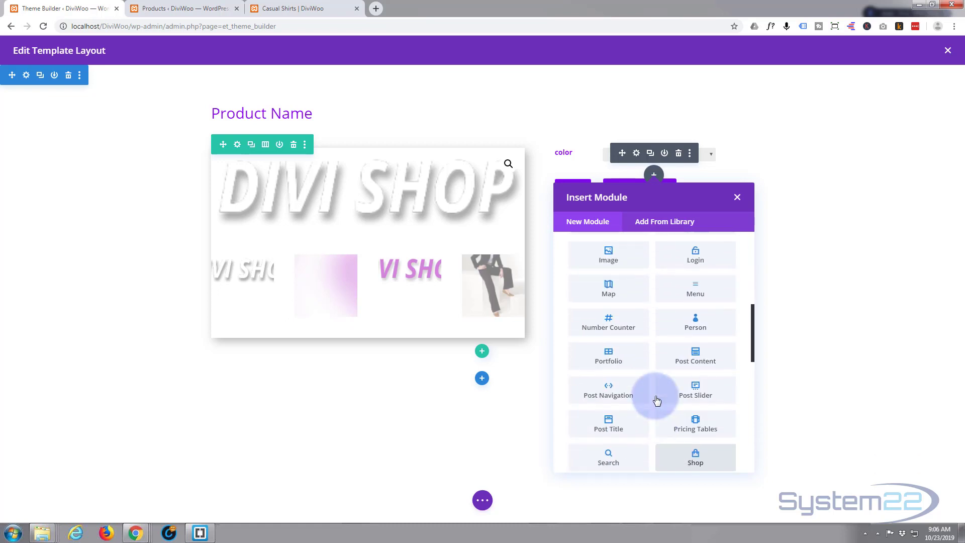
pyautogui.scroll(-7, 658, 401)
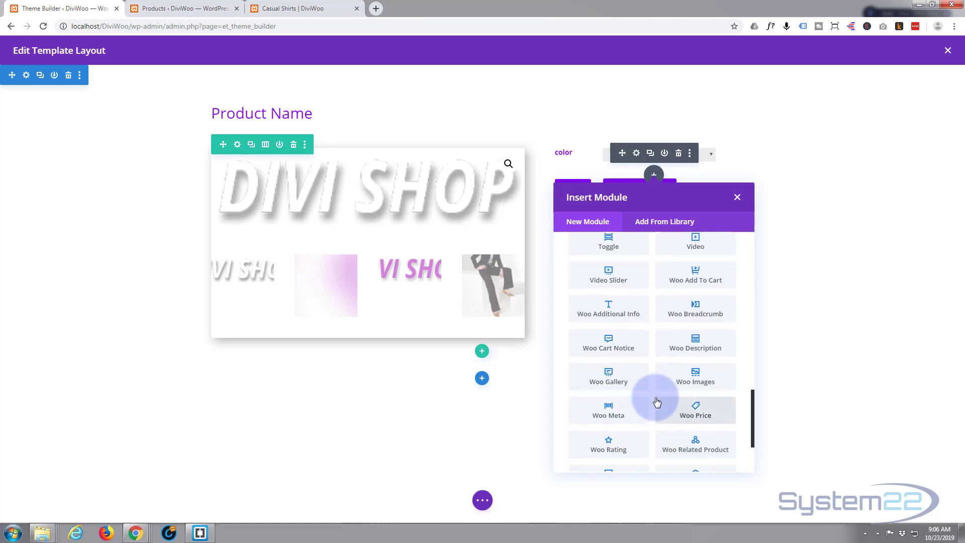
pyautogui.scroll(-2, 657, 401)
pyautogui.click(692, 400)
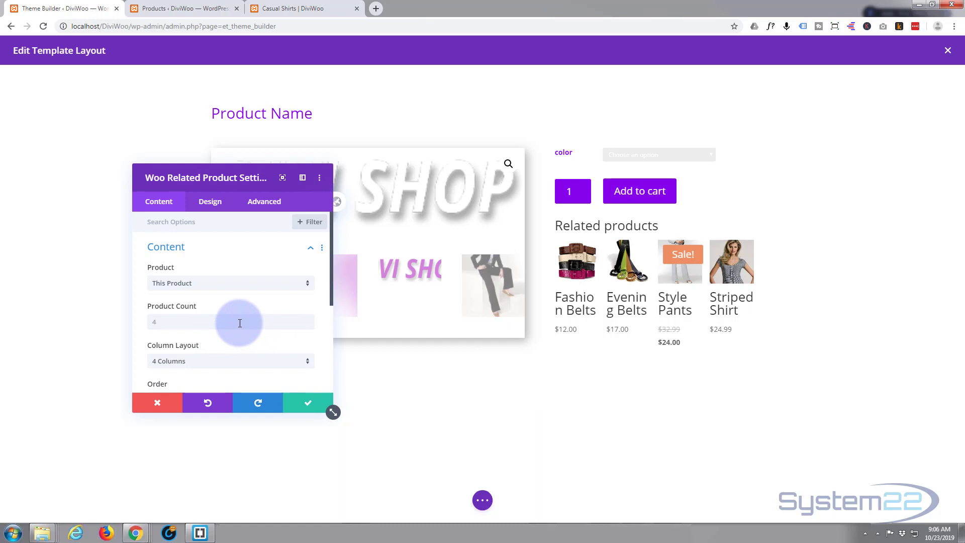
# Step: Set the related products Column Layout to 2 Columns
pyautogui.click(308, 366)
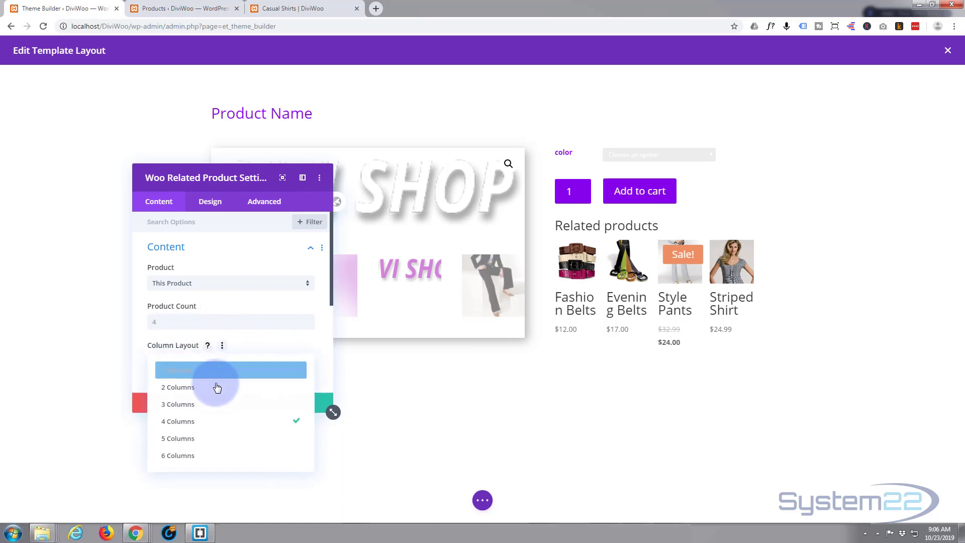
pyautogui.click(206, 388)
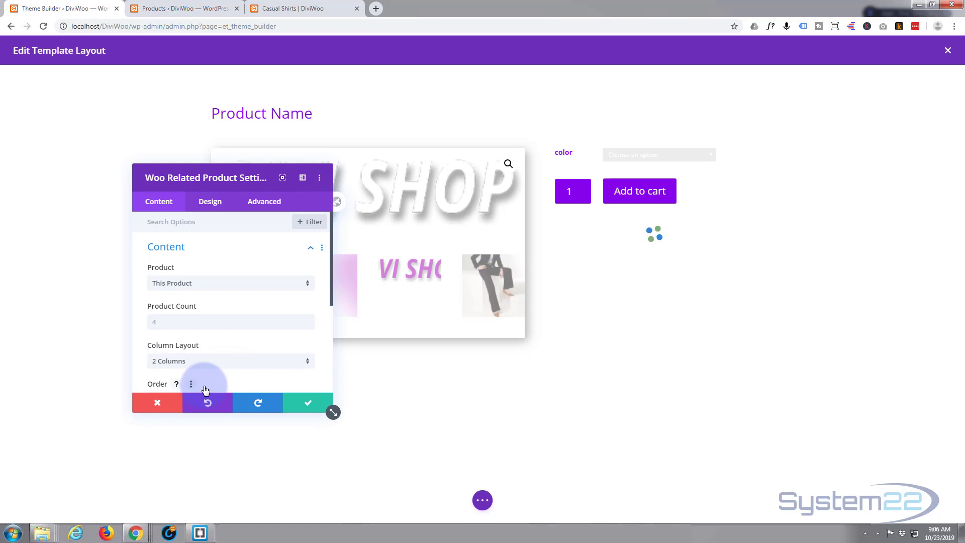
pyautogui.click(210, 202)
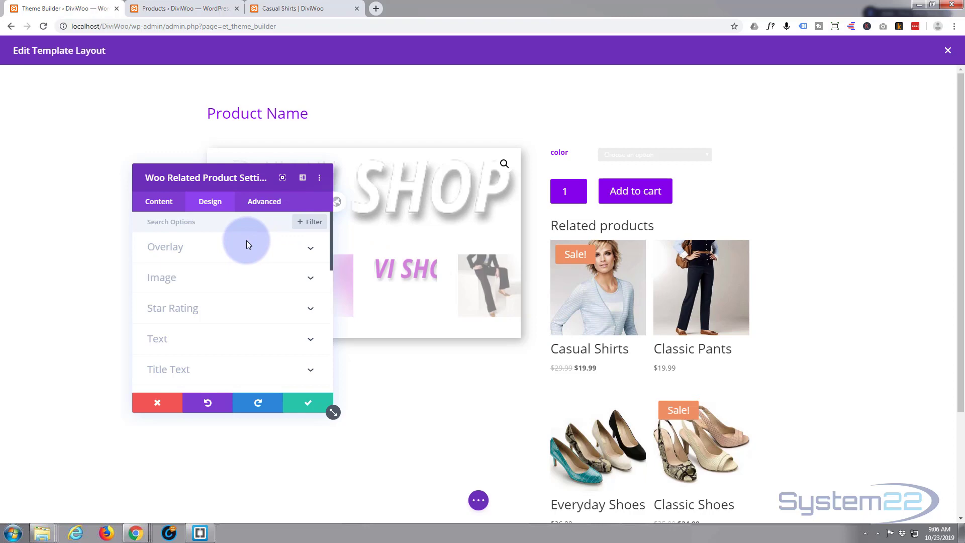
# Step: Set the related products' overlay background colour to #8300e9 at 0.51 alpha
pyautogui.click(312, 249)
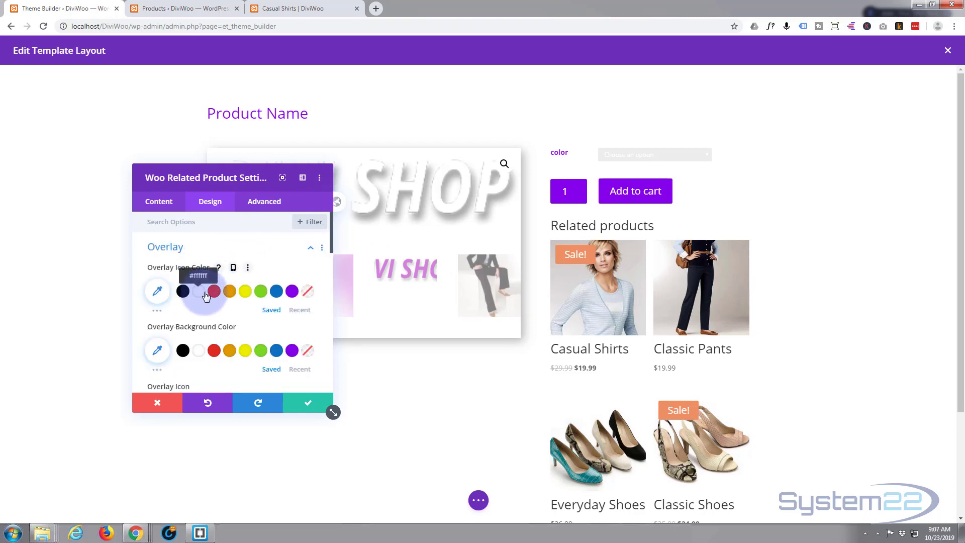
pyautogui.click(292, 350)
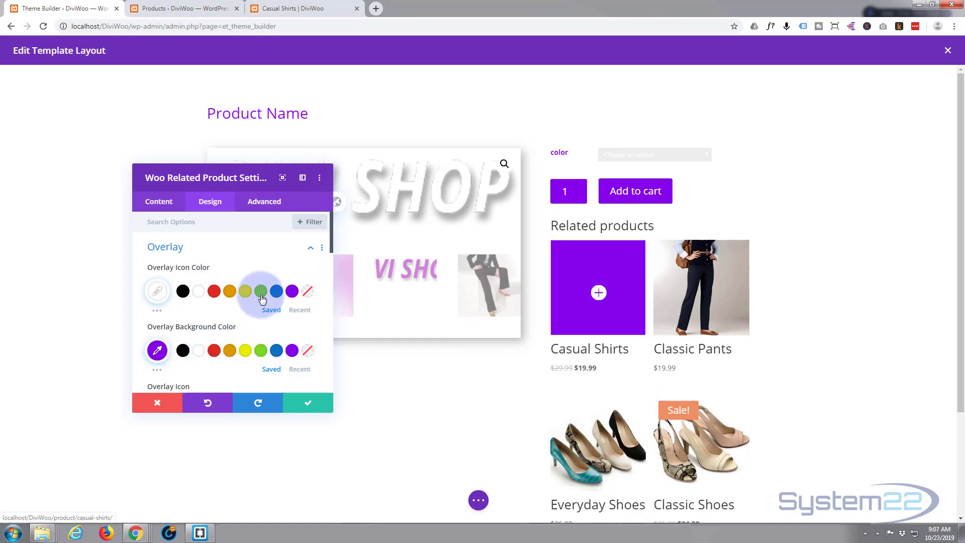
pyautogui.click(158, 350)
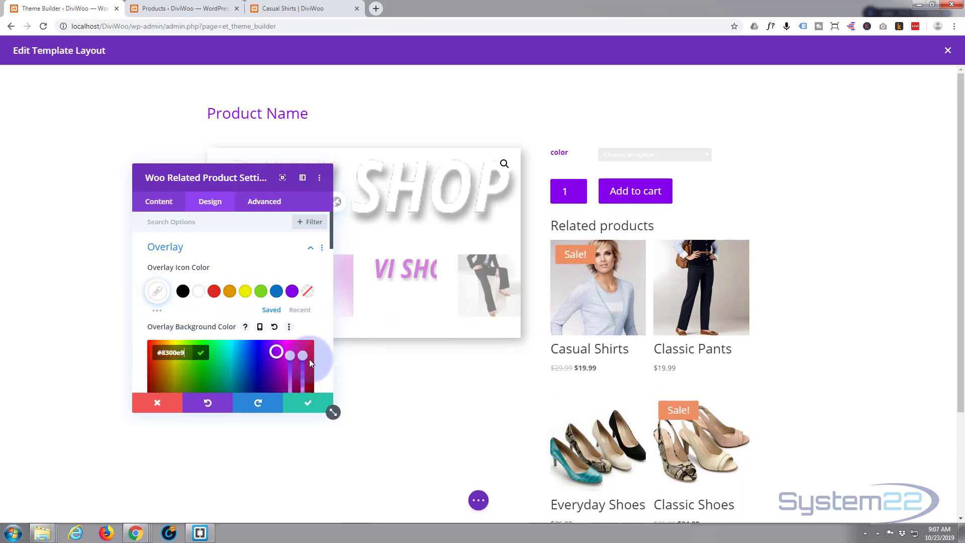
pyautogui.scroll(-2, 289, 299)
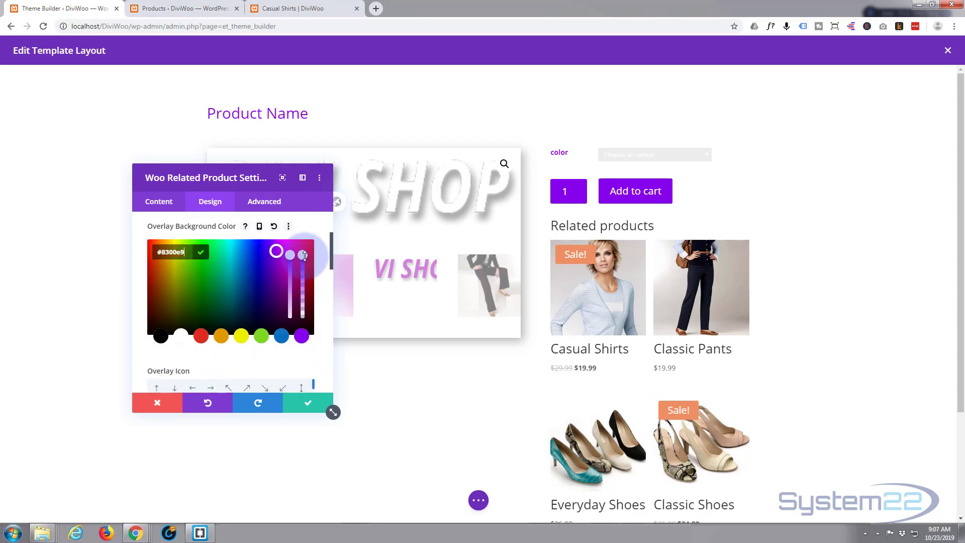
pyautogui.moveTo(303, 290); pyautogui.dragTo(303, 291)
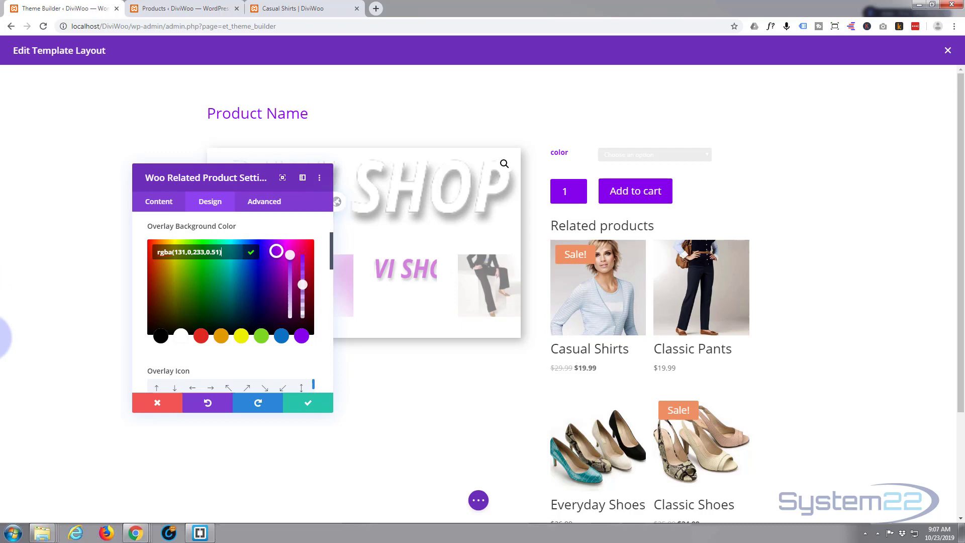
pyautogui.scroll(2, 195, 274)
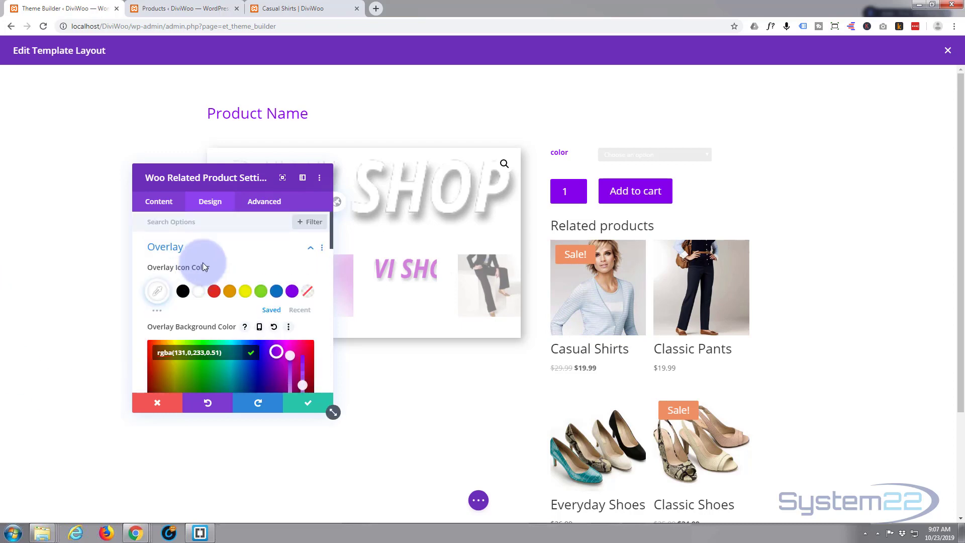
pyautogui.click(277, 247)
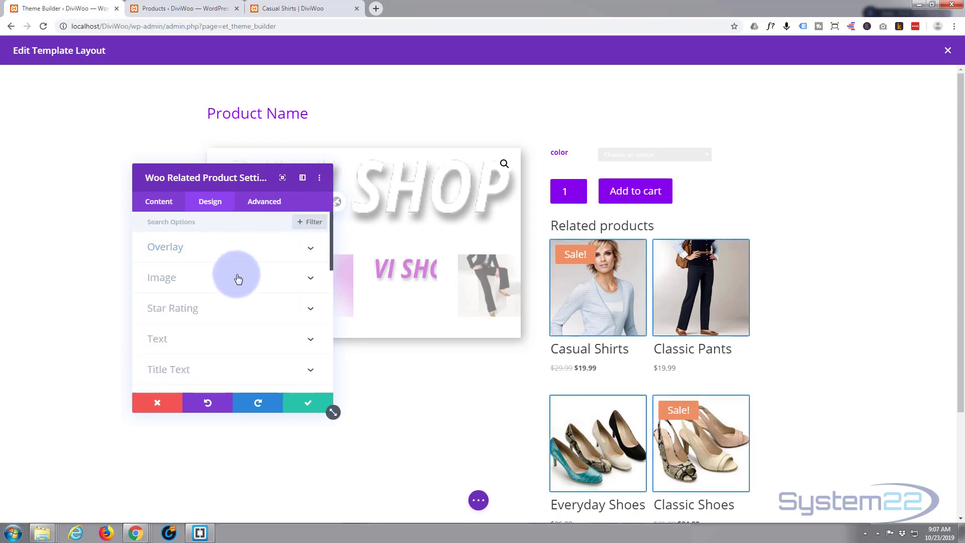
# Step: Apply a soft box shadow preset to the related product images
pyautogui.click(238, 280)
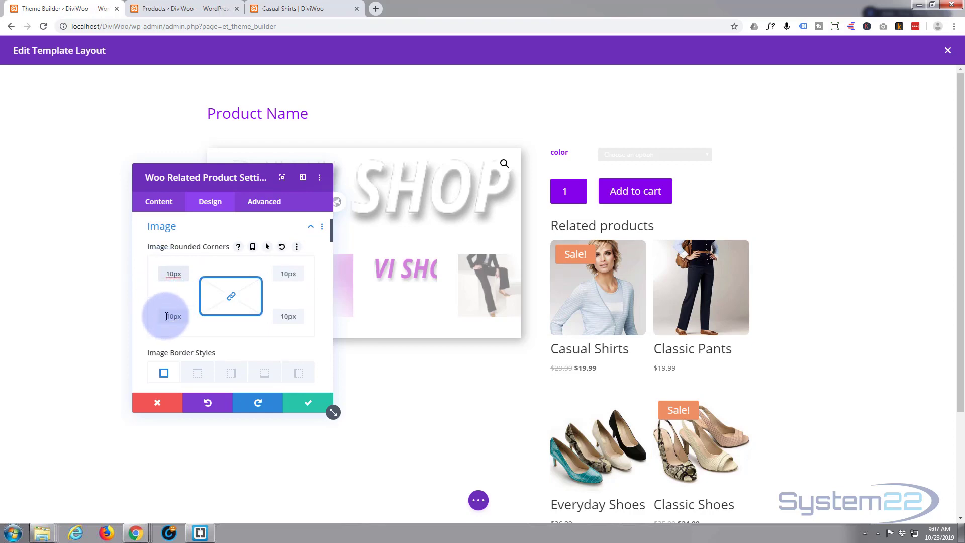
pyautogui.scroll(-4, 161, 302)
pyautogui.scroll(-4, 172, 313)
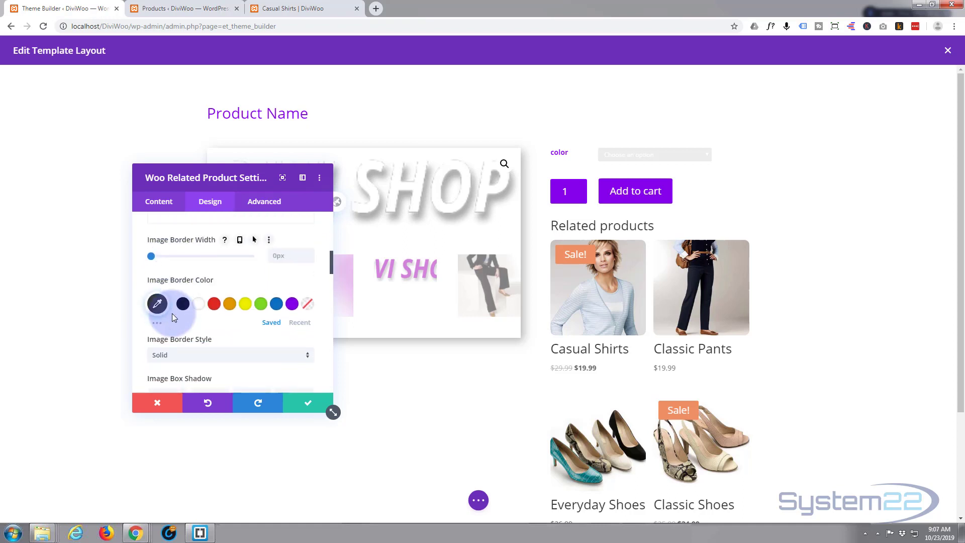
pyautogui.click(210, 291)
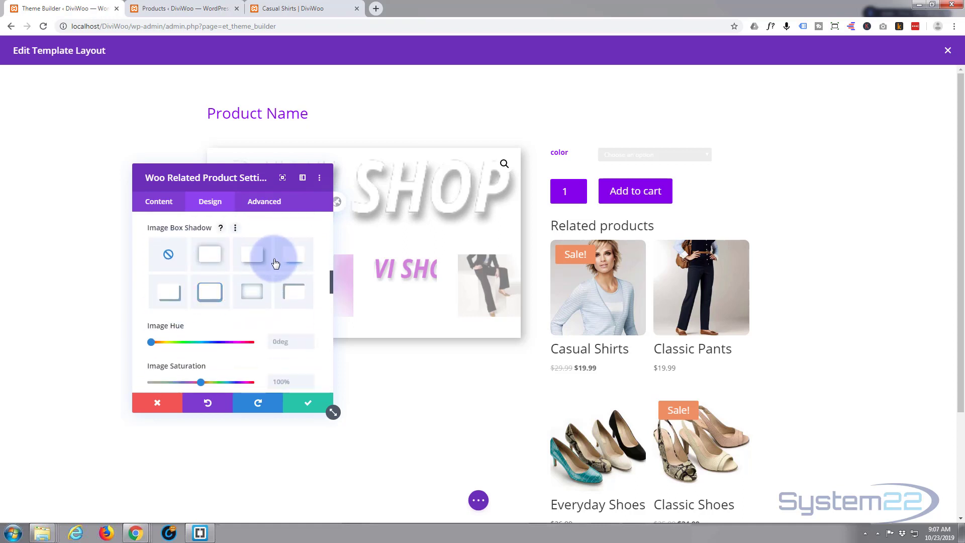
pyautogui.click(251, 256)
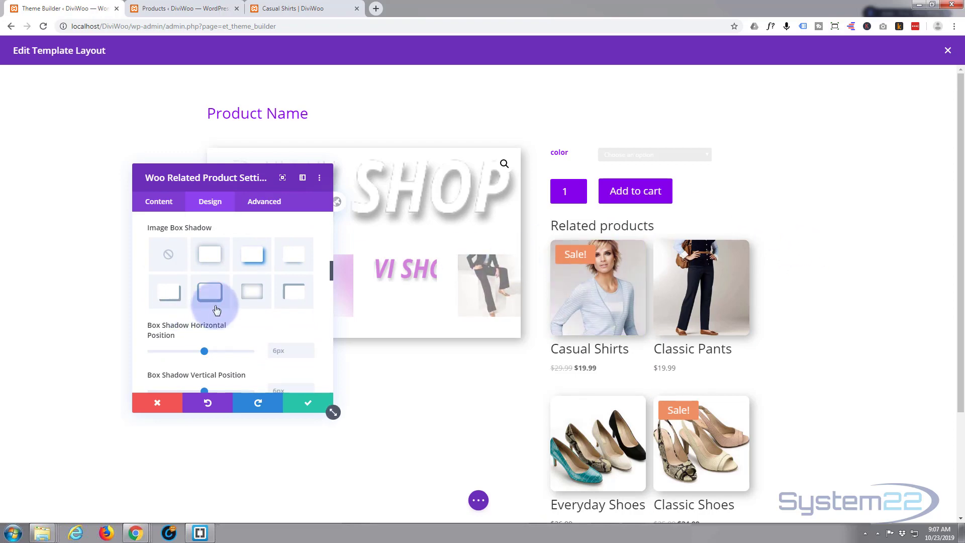
pyautogui.scroll(-4, 216, 309)
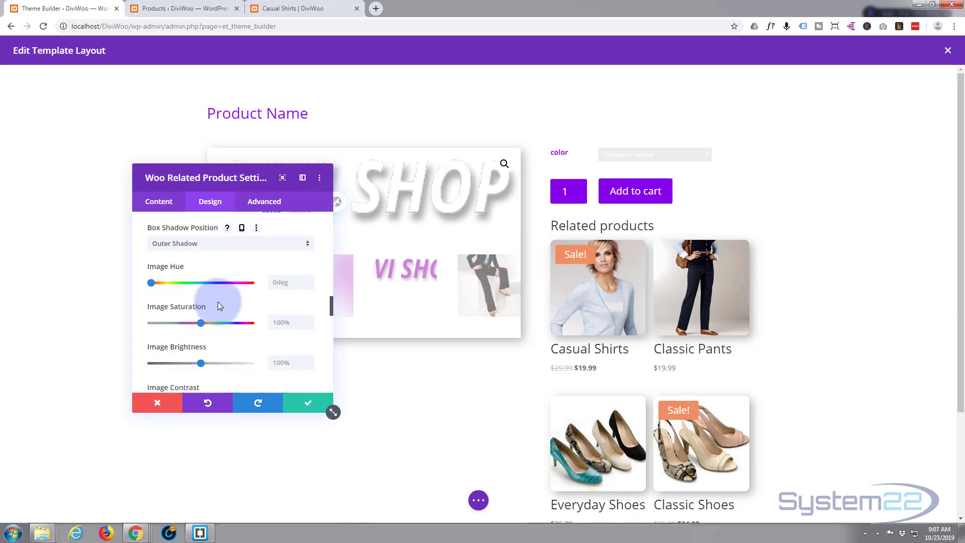
pyautogui.scroll(-5, 218, 301)
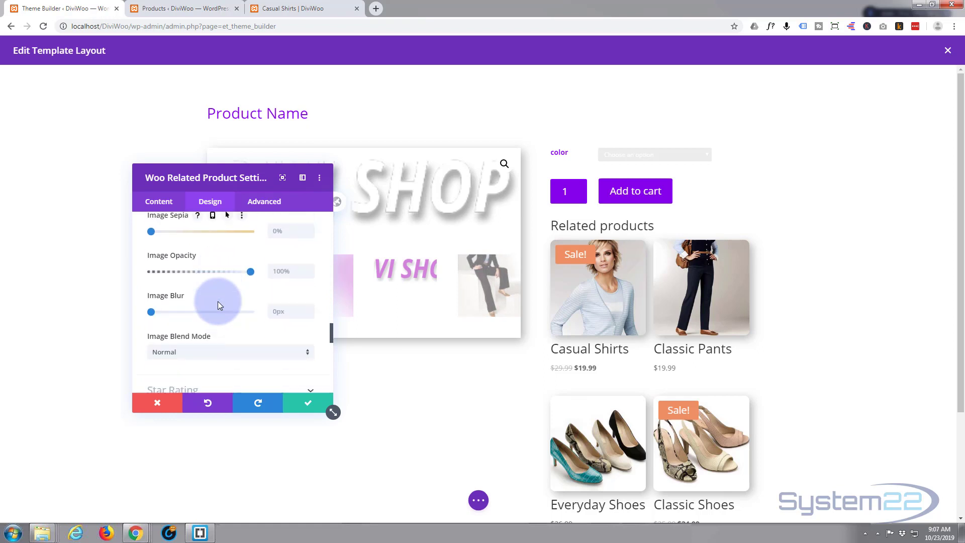
pyautogui.scroll(-4, 218, 302)
pyautogui.scroll(1, 219, 304)
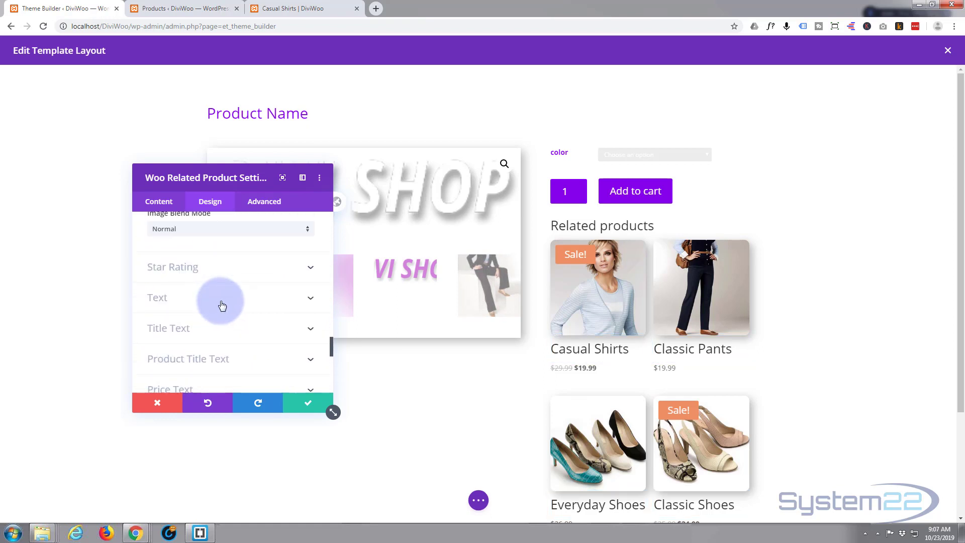
pyautogui.click(222, 302)
pyautogui.scroll(-3, 254, 312)
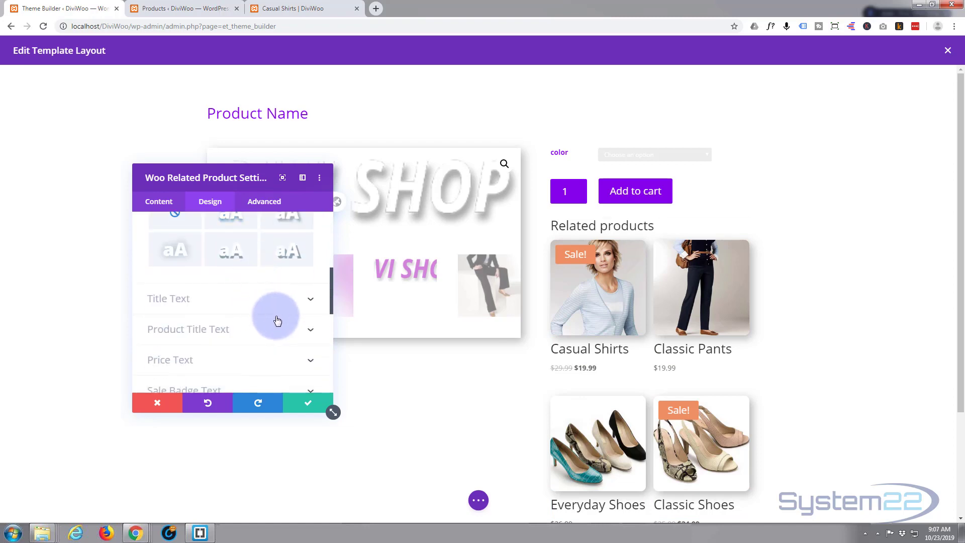
# Step: Make the Related products heading text purple #8300e9
pyautogui.scroll(4, 271, 316)
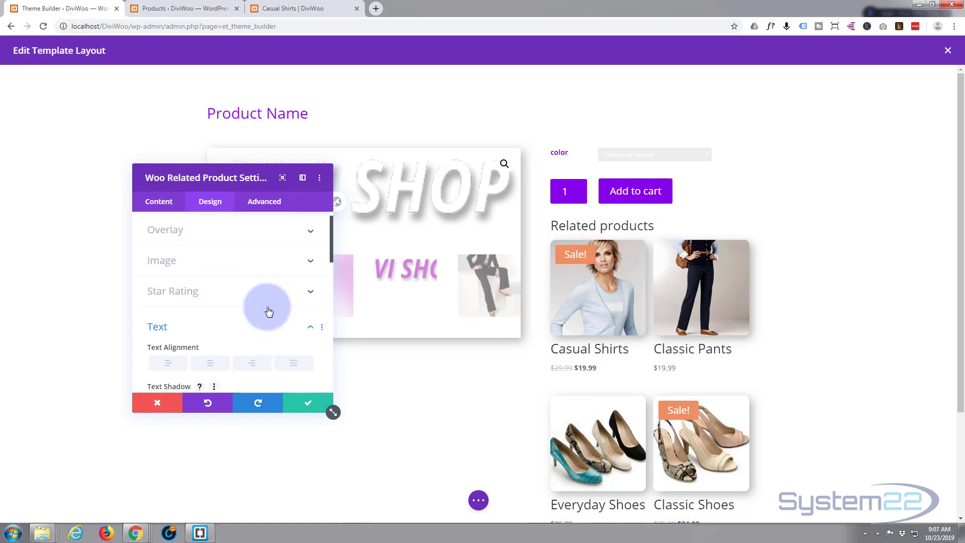
pyautogui.scroll(-6, 269, 312)
pyautogui.scroll(3, 269, 311)
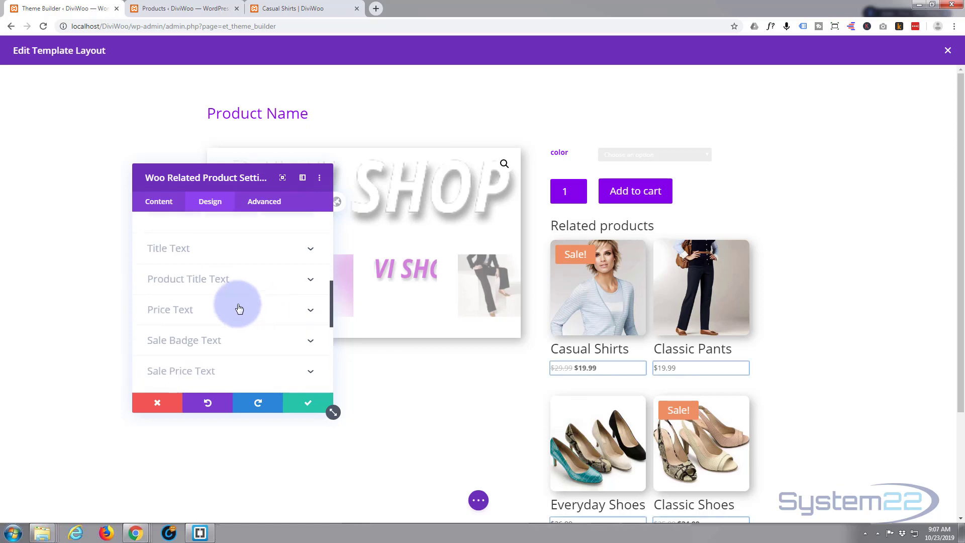
pyautogui.click(268, 249)
pyautogui.scroll(-3, 272, 275)
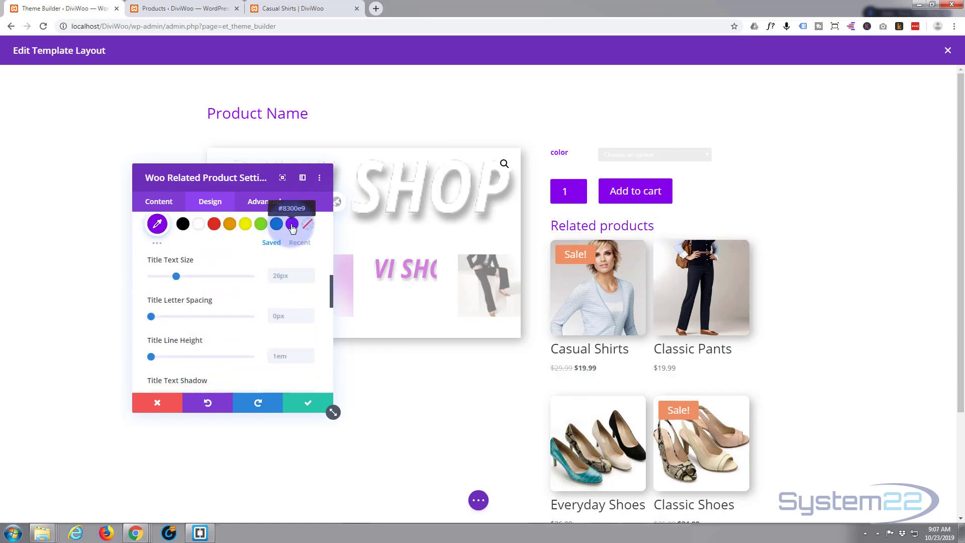
pyautogui.scroll(-5, 233, 264)
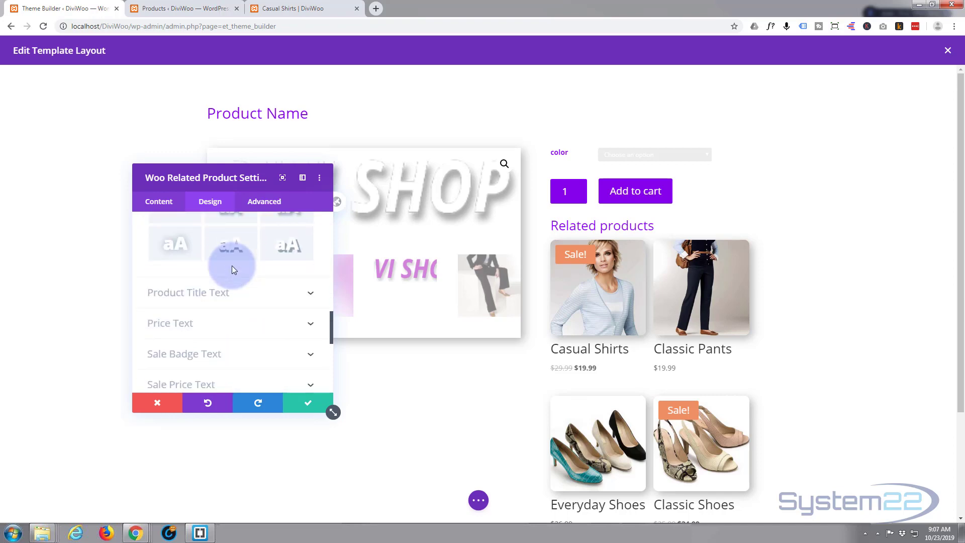
# Step: Colour the related product names purple #8300e9
pyautogui.click(261, 296)
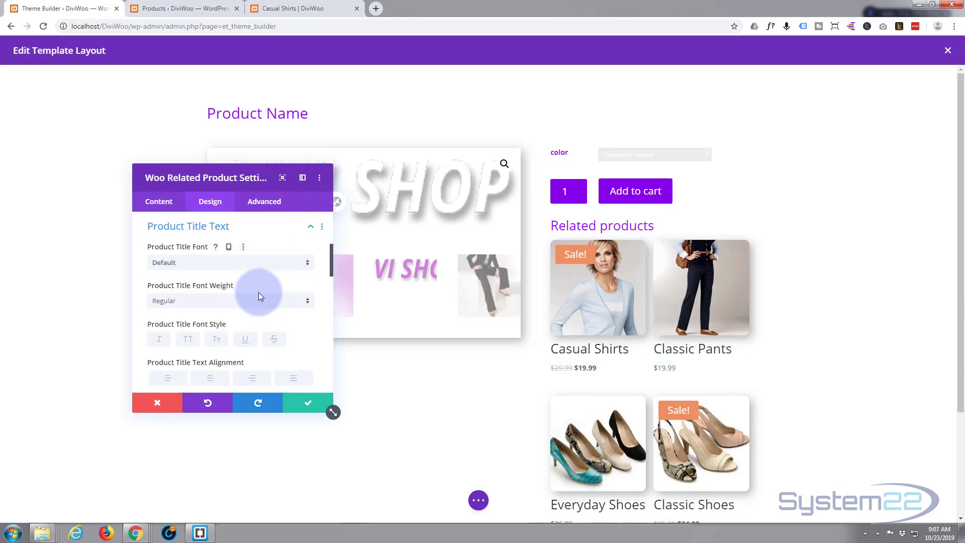
pyautogui.scroll(-2, 281, 306)
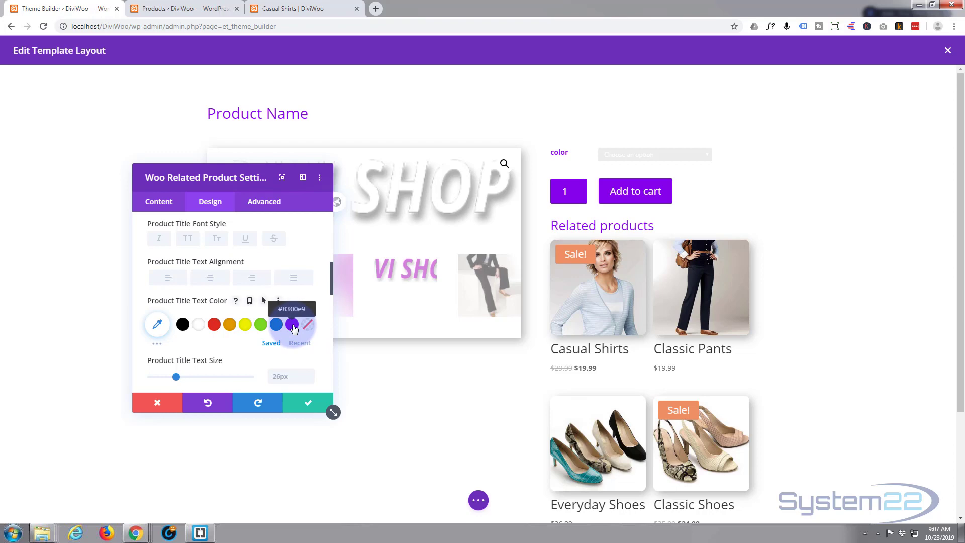
pyautogui.scroll(-1, 276, 306)
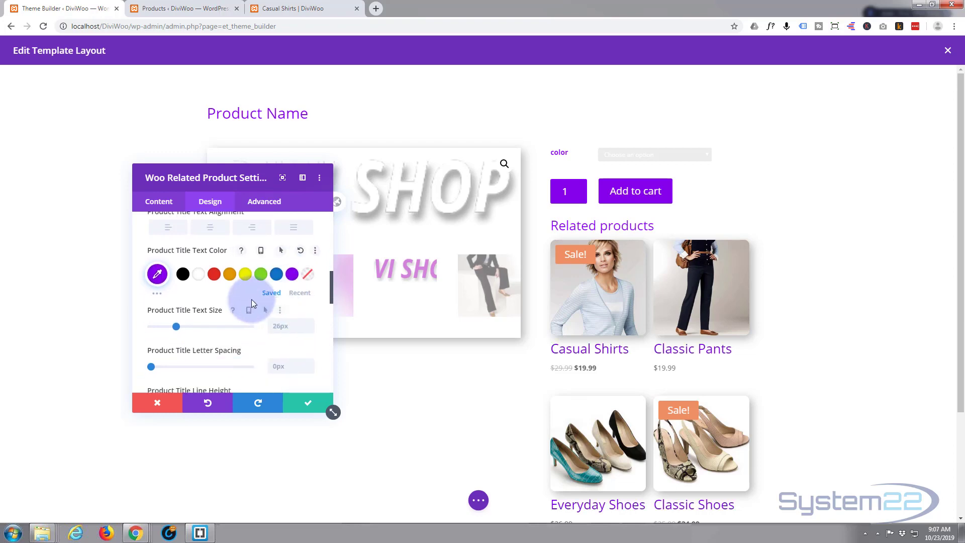
pyautogui.scroll(-1, 252, 299)
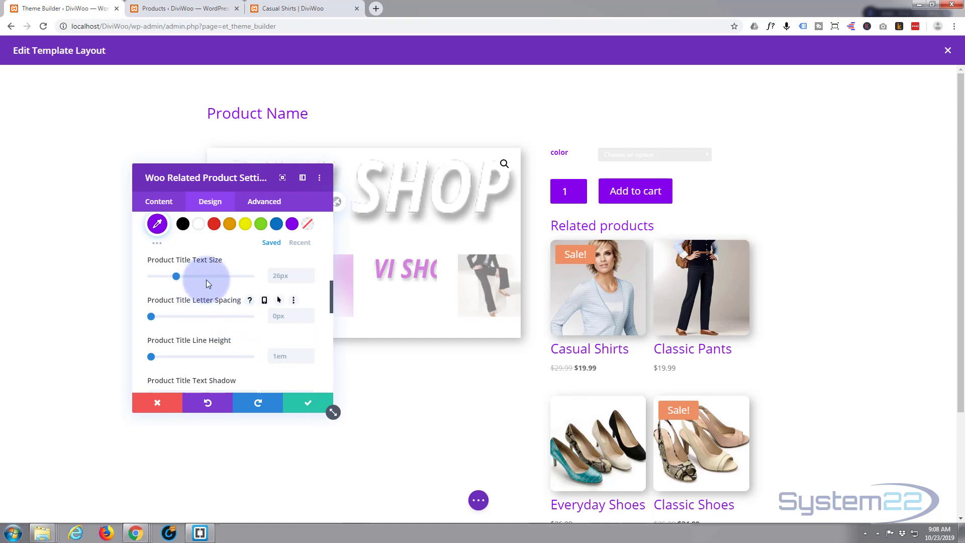
pyautogui.scroll(-3, 206, 280)
pyautogui.scroll(-4, 208, 285)
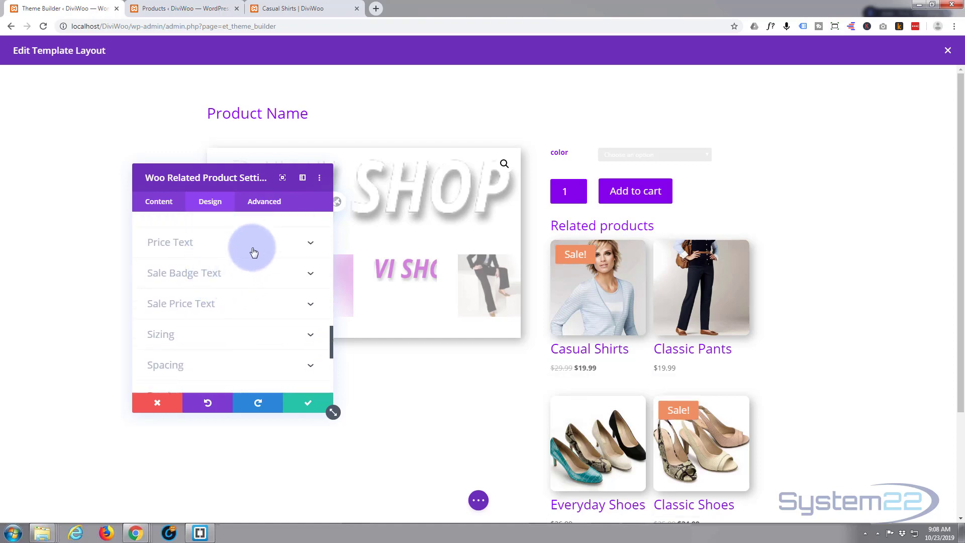
# Step: Make the related product prices purple #8300e9 and save the module settings
pyautogui.click(256, 248)
pyautogui.scroll(-2, 251, 316)
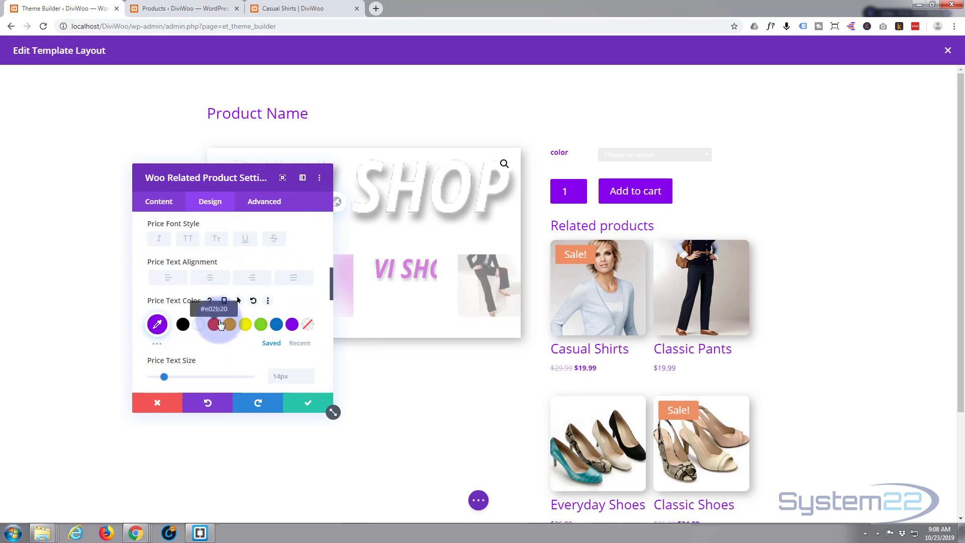
pyautogui.scroll(-4, 219, 319)
pyautogui.scroll(-5, 219, 319)
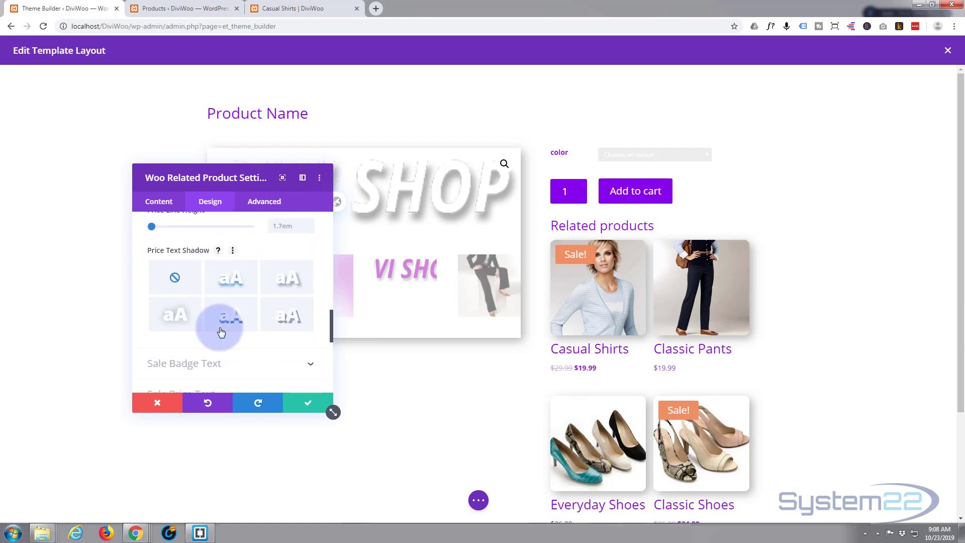
pyautogui.click(305, 406)
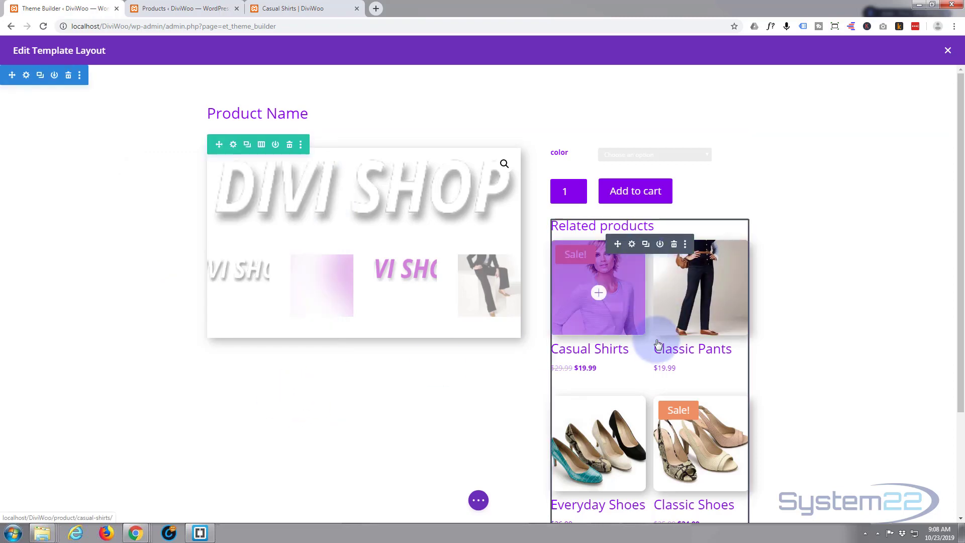
# Step: Insert a Woo Price module into the template
pyautogui.scroll(-3, 656, 332)
pyautogui.click(649, 397)
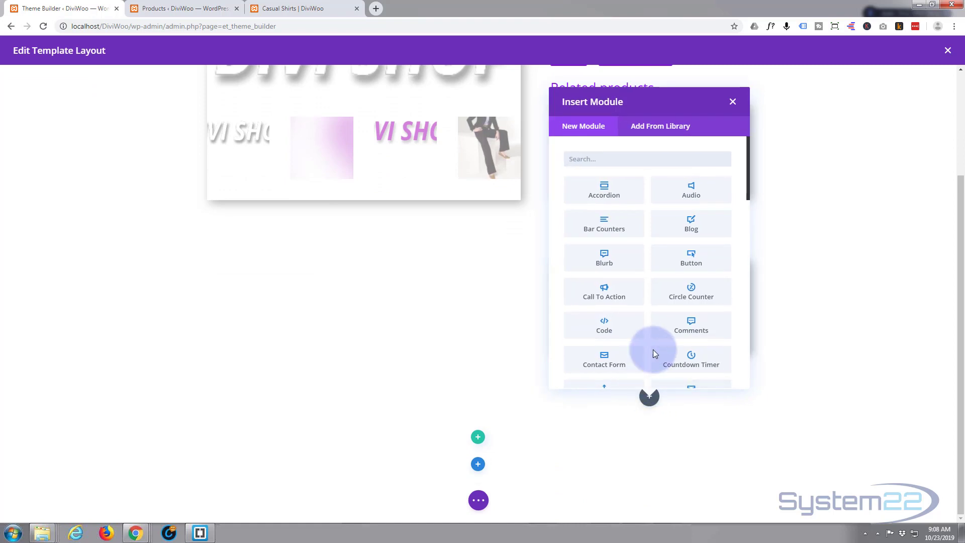
pyautogui.scroll(-4, 666, 253)
pyautogui.scroll(-4, 667, 258)
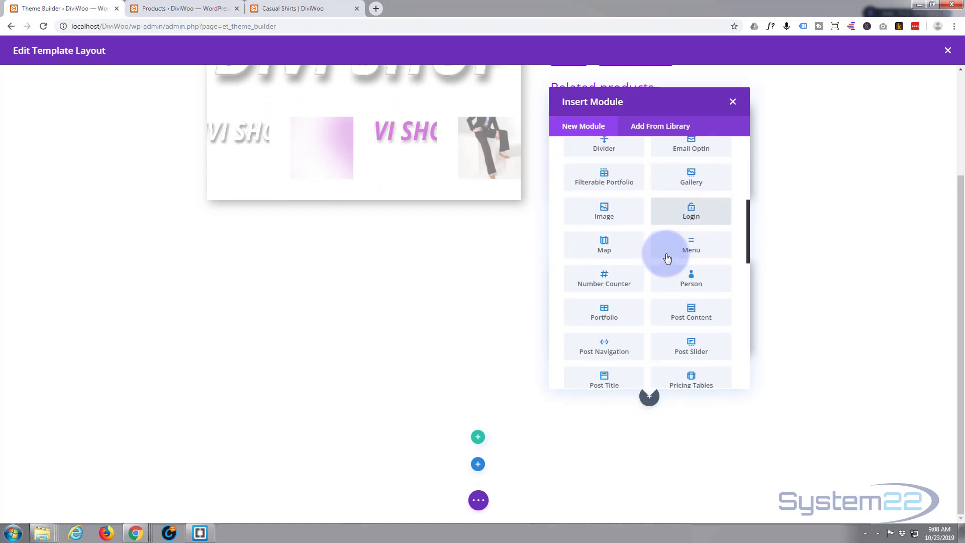
pyautogui.scroll(-4, 668, 258)
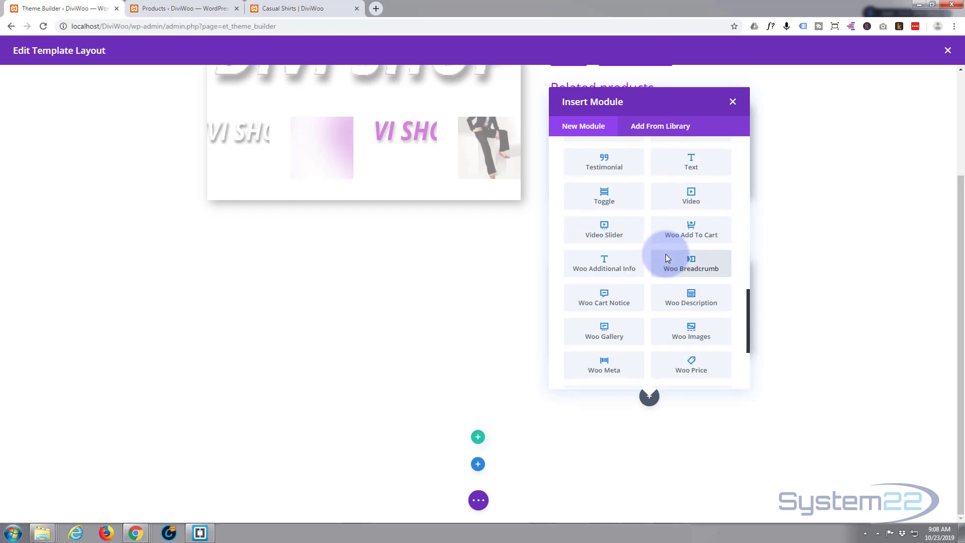
pyautogui.scroll(-2, 667, 258)
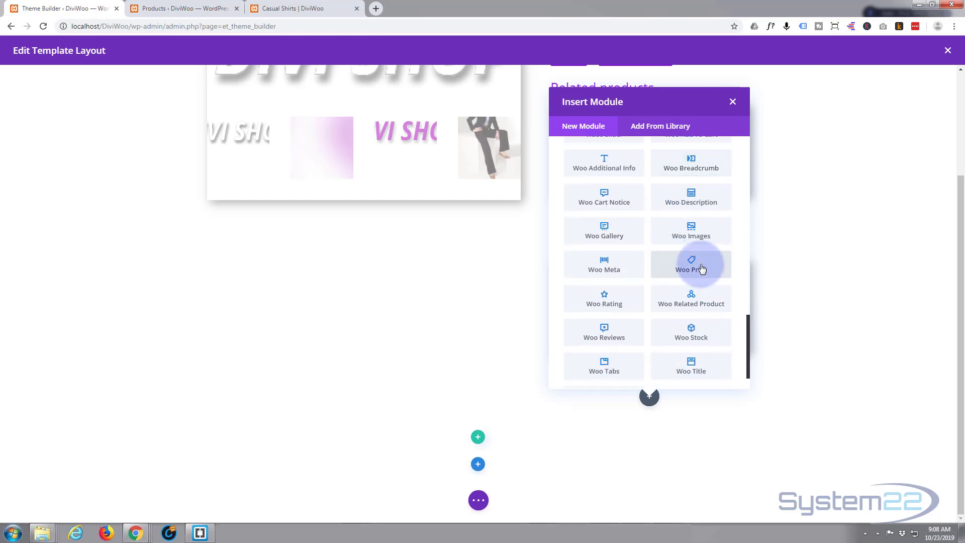
pyautogui.click(702, 269)
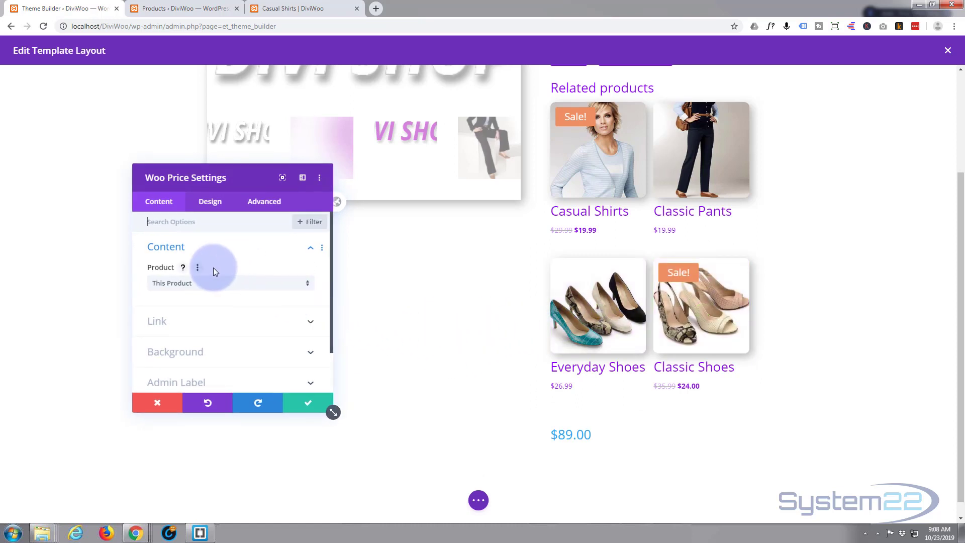
# Step: Make the price text bold and purple #8300e9
pyautogui.click(210, 201)
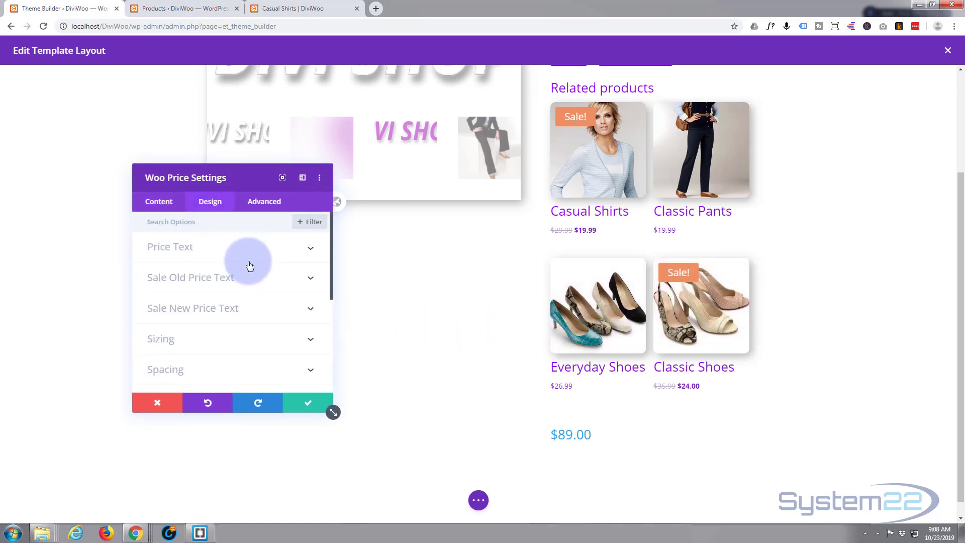
pyautogui.click(236, 254)
pyautogui.scroll(-3, 269, 297)
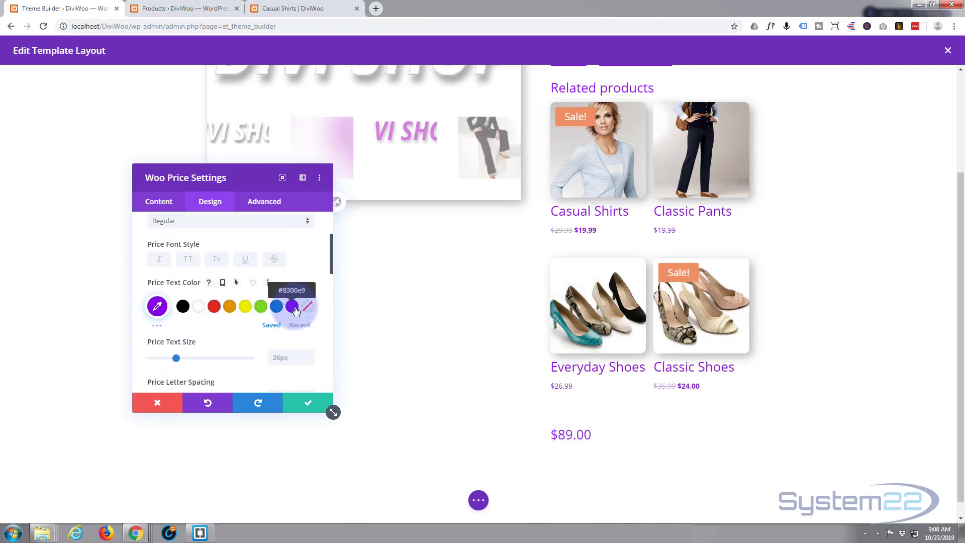
pyautogui.scroll(1, 191, 285)
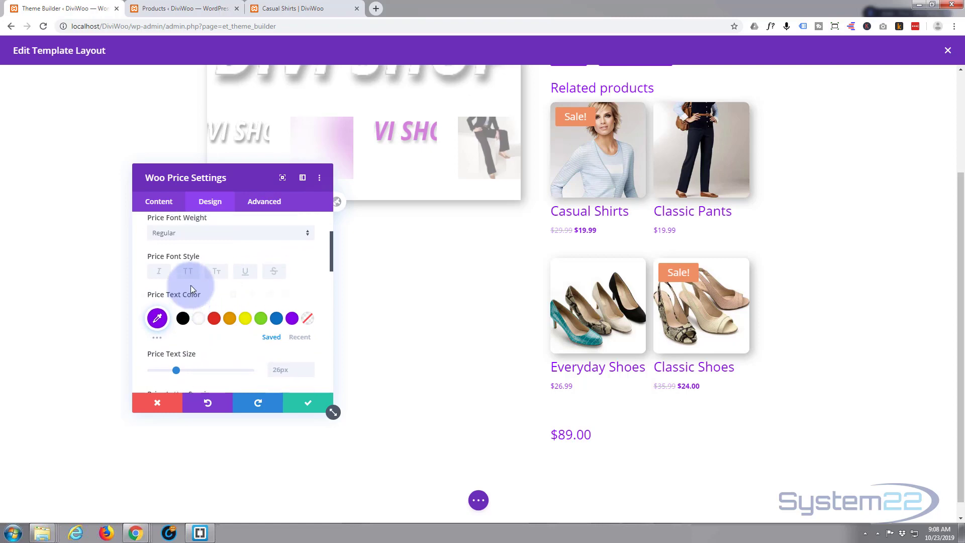
pyautogui.click(196, 272)
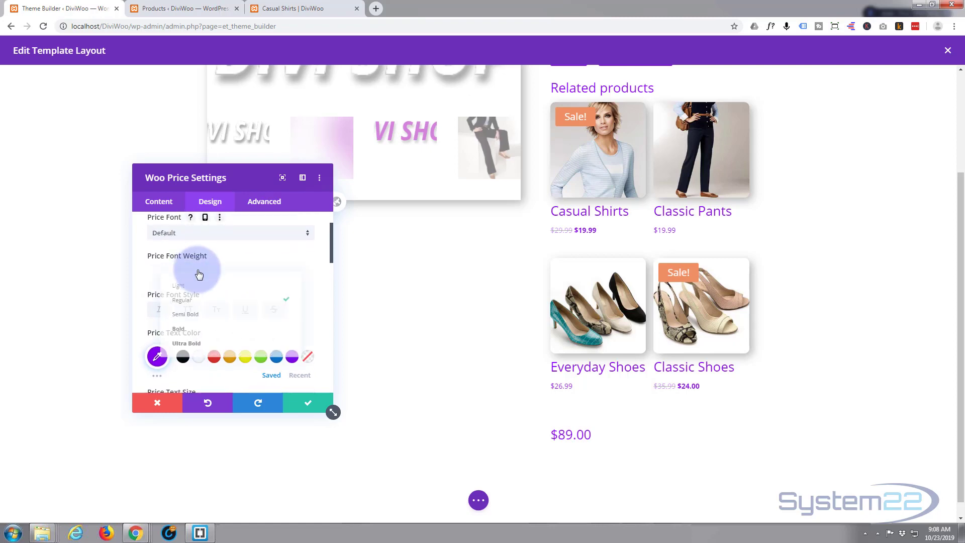
pyautogui.click(183, 331)
# Step: Set a text colour for the sale old price
pyautogui.scroll(-3, 219, 291)
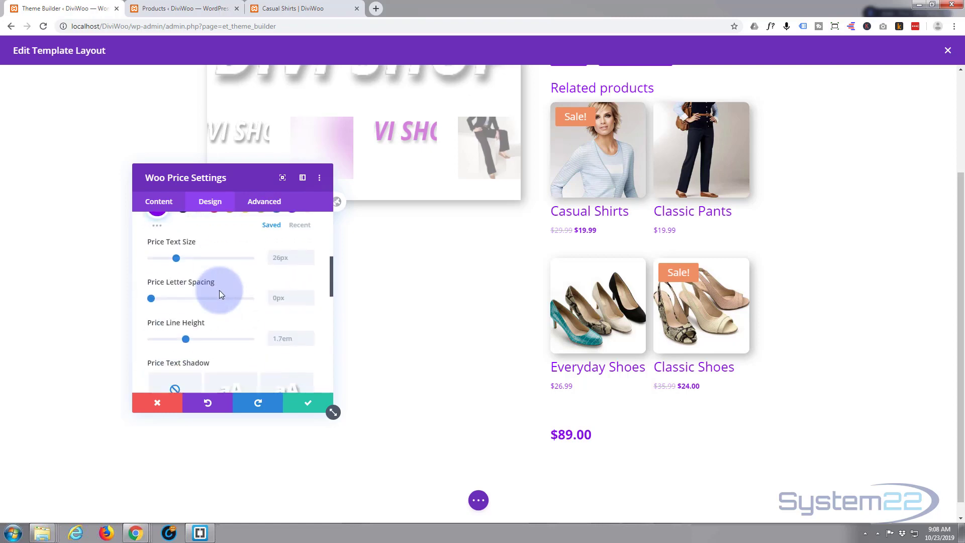
pyautogui.scroll(-2, 219, 291)
pyautogui.scroll(-3, 219, 297)
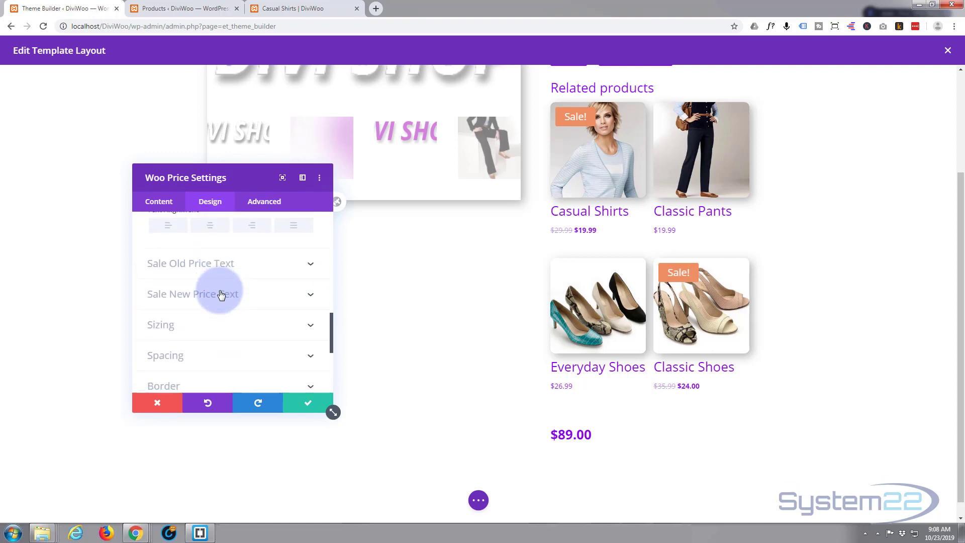
pyautogui.click(268, 262)
pyautogui.scroll(-3, 249, 294)
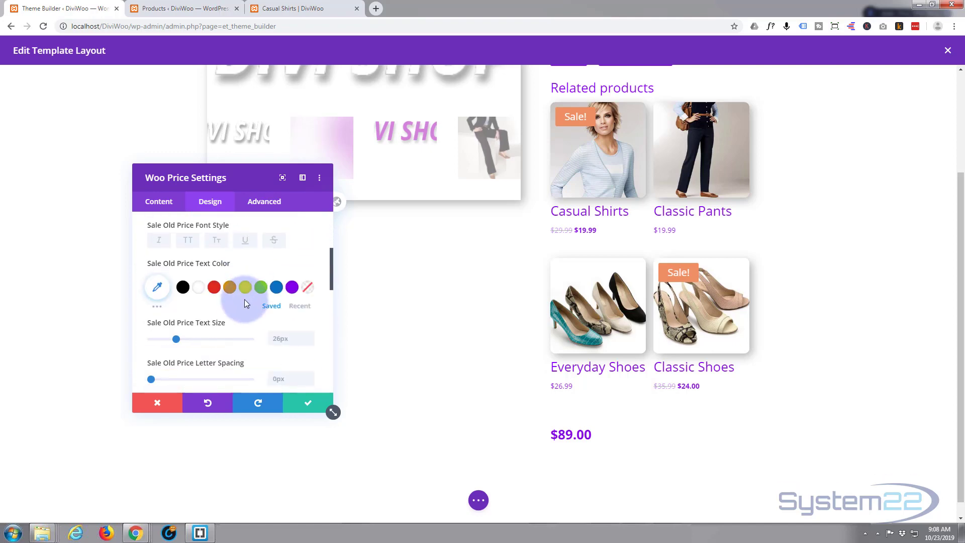
pyautogui.click(215, 291)
pyautogui.scroll(-10, 239, 289)
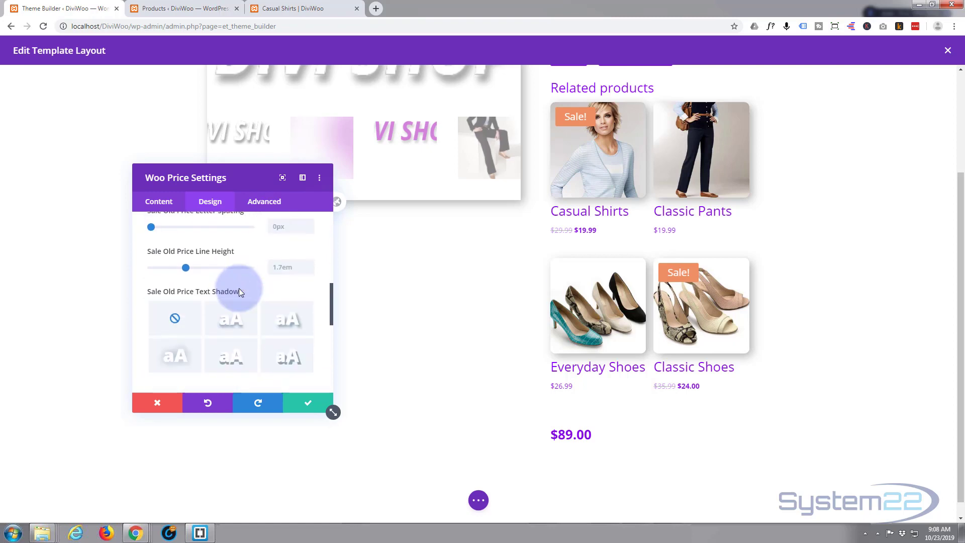
pyautogui.scroll(1, 240, 292)
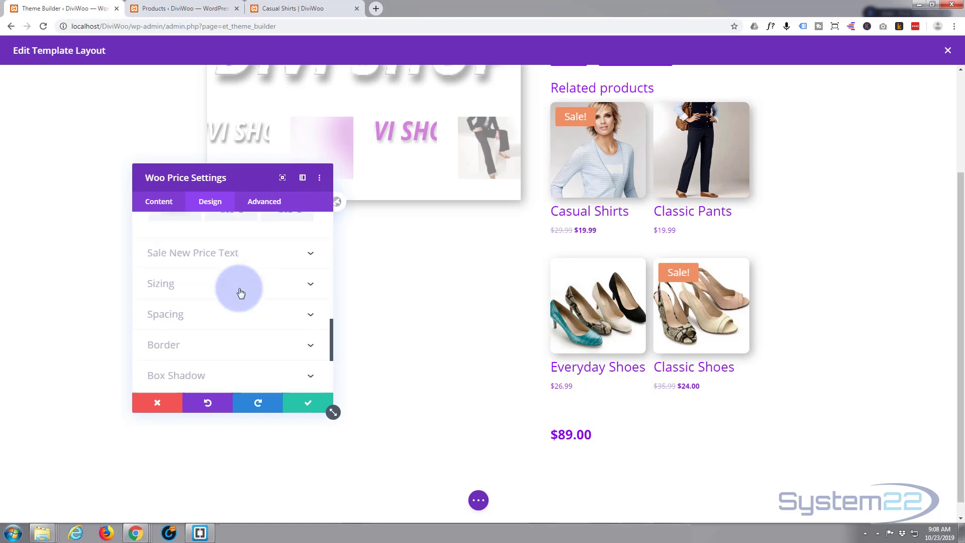
# Step: Make the sale new price purple and save the price module
pyautogui.click(260, 262)
pyautogui.scroll(-2, 226, 312)
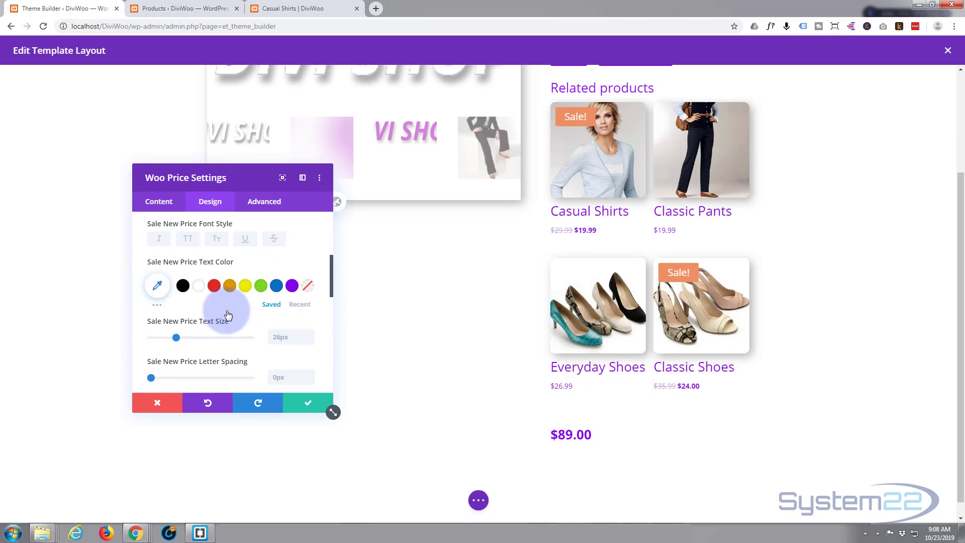
pyautogui.click(292, 286)
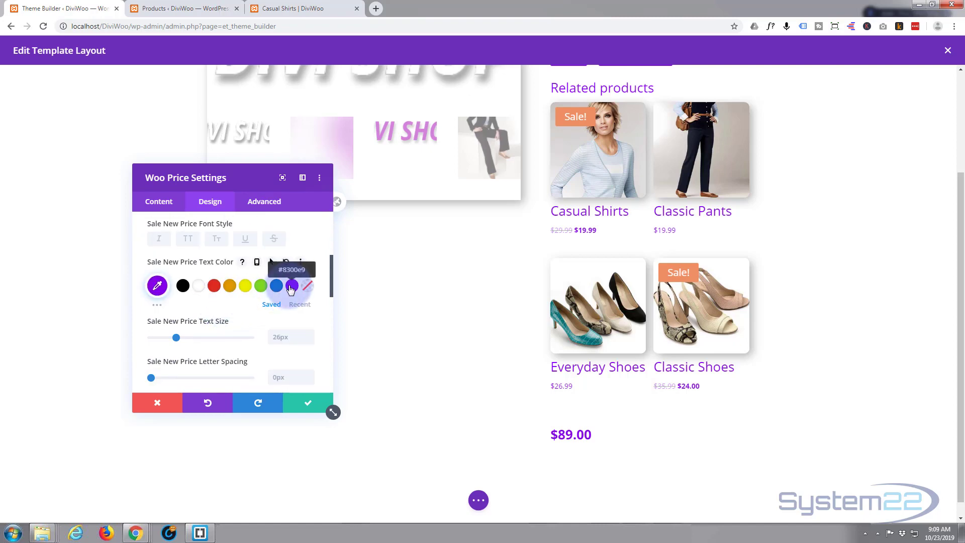
pyautogui.scroll(-5, 260, 297)
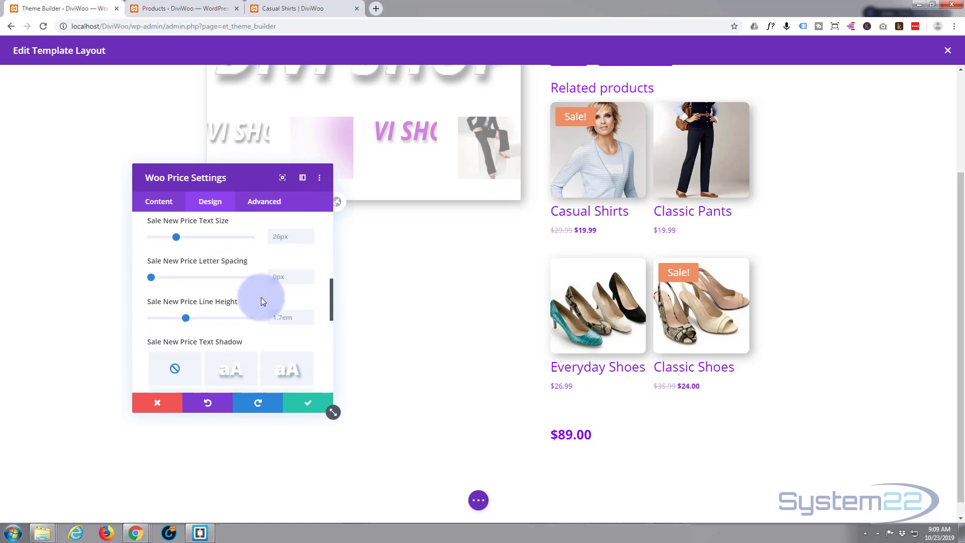
pyautogui.click(311, 401)
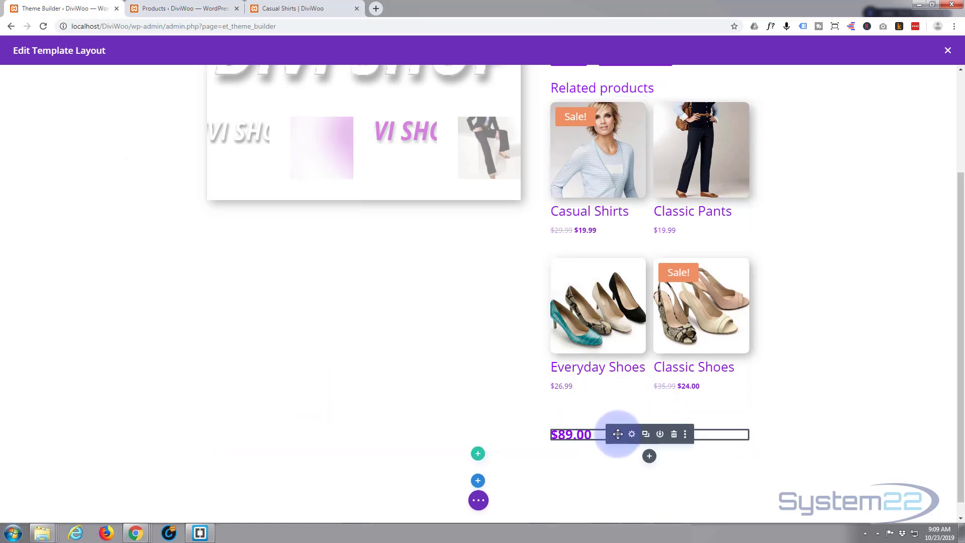
# Step: Drag the $89.00 price module to sit directly below the Add to cart button
pyautogui.moveTo(618, 434); pyautogui.dragTo(613, 237)
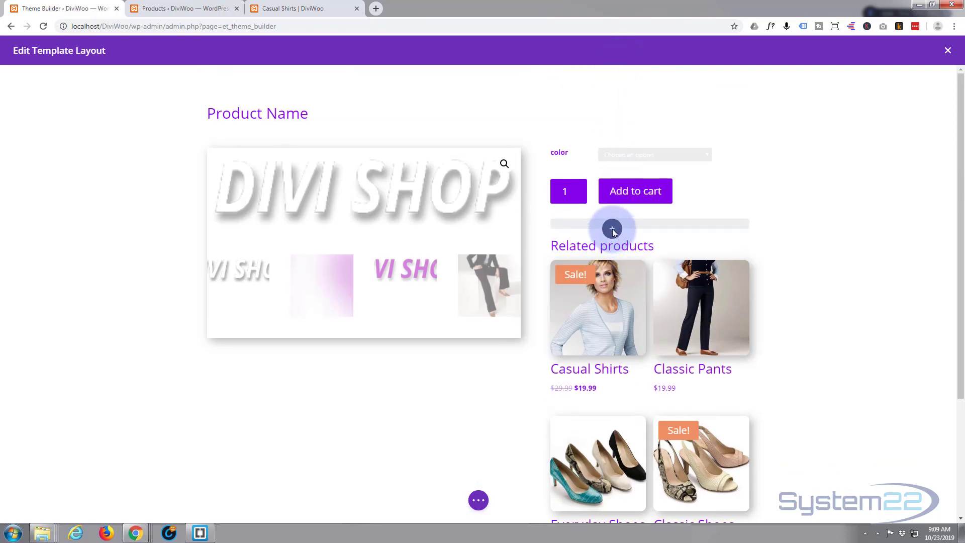
pyautogui.moveTo(613, 231); pyautogui.dragTo(613, 227)
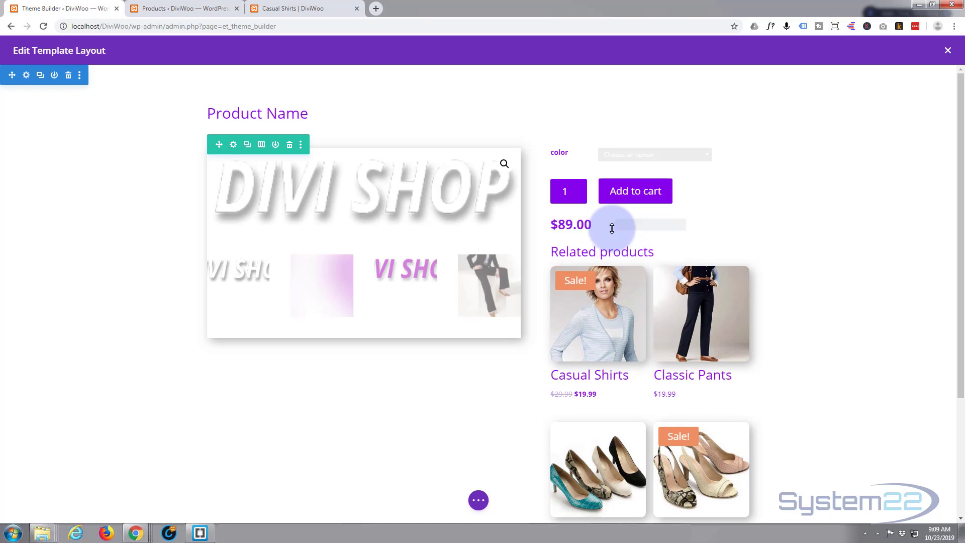
pyautogui.scroll(-2, 226, 409)
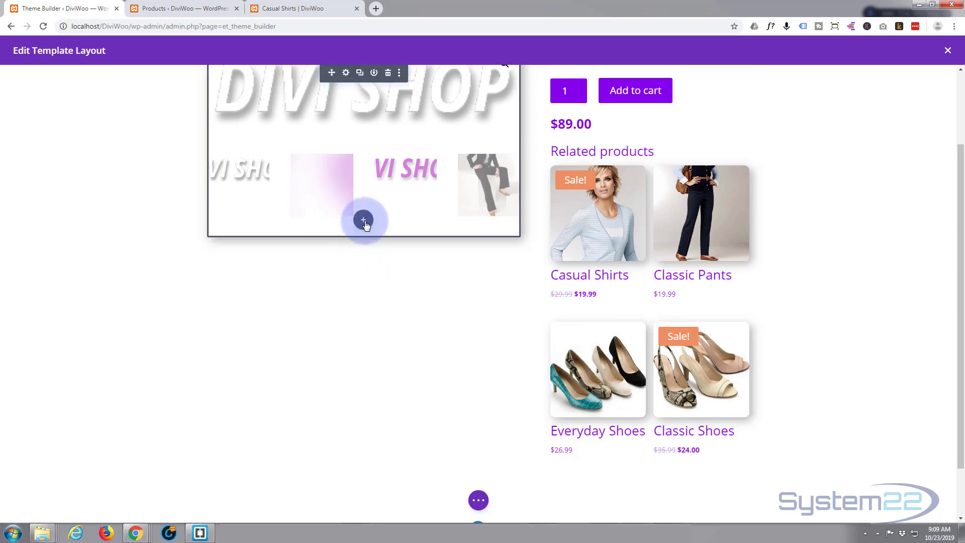
# Step: Insert a Woo Description module under the product image, keeping Short Description, and save
pyautogui.click(364, 221)
pyautogui.scroll(-10, 370, 336)
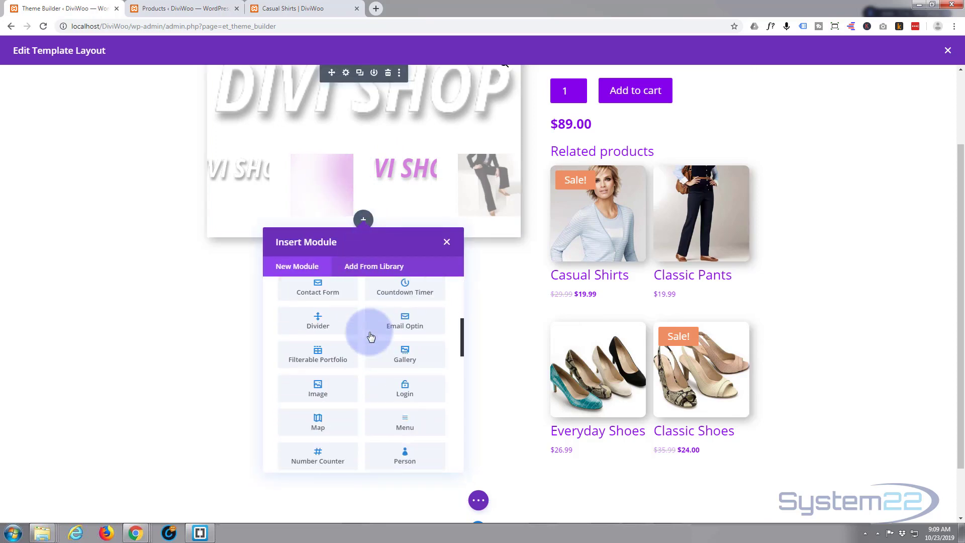
pyautogui.scroll(-1, 371, 336)
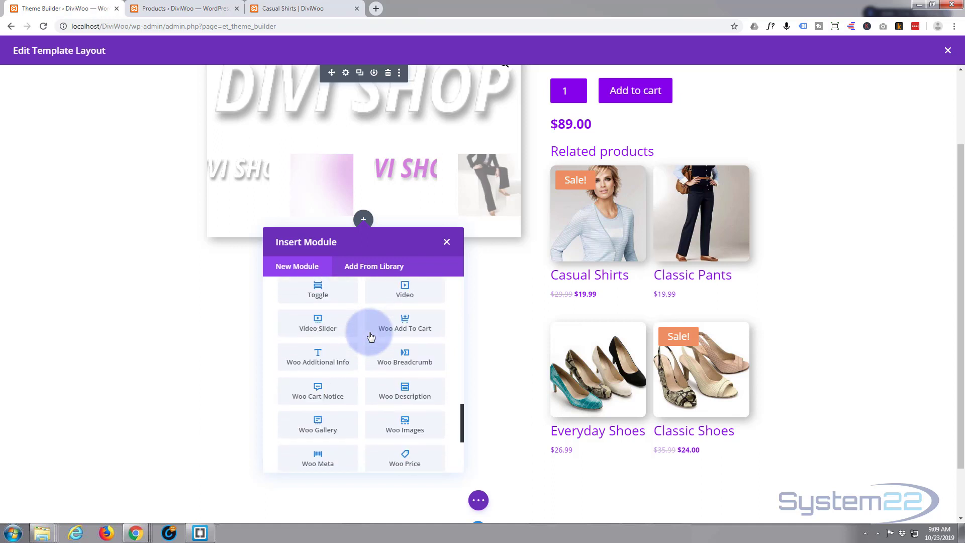
pyautogui.click(403, 386)
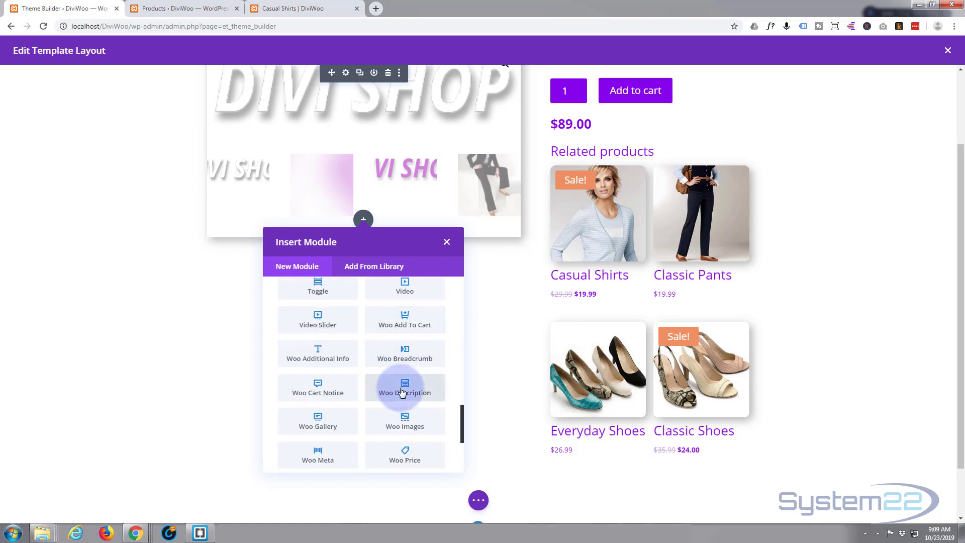
pyautogui.click(134, 330)
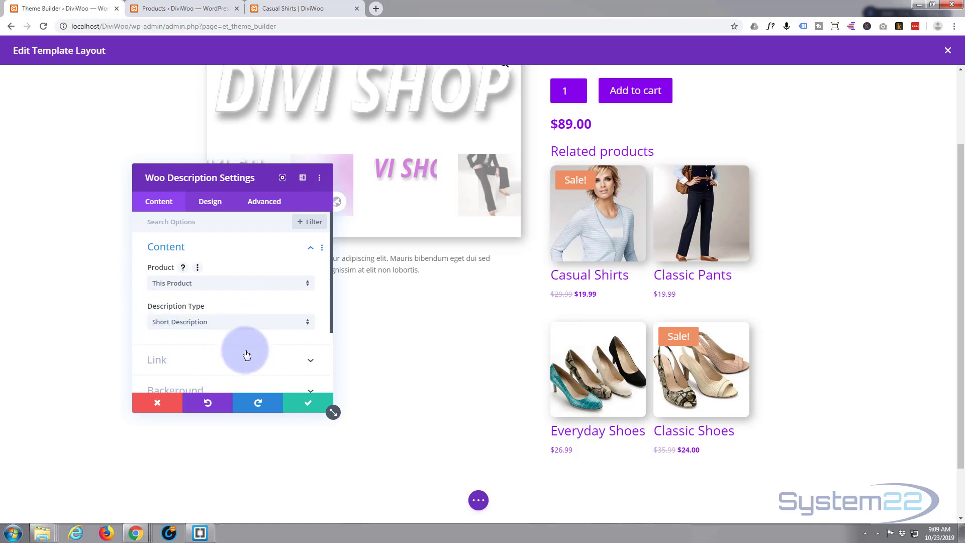
pyautogui.scroll(-1, 246, 355)
pyautogui.scroll(-1, 246, 355)
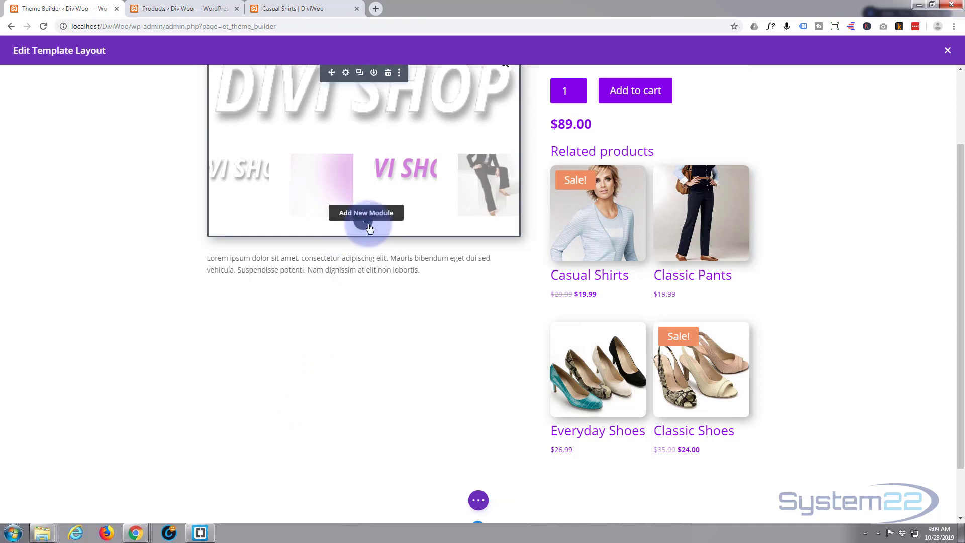
# Step: Insert a Woo Upsell module below the description
pyautogui.click(363, 279)
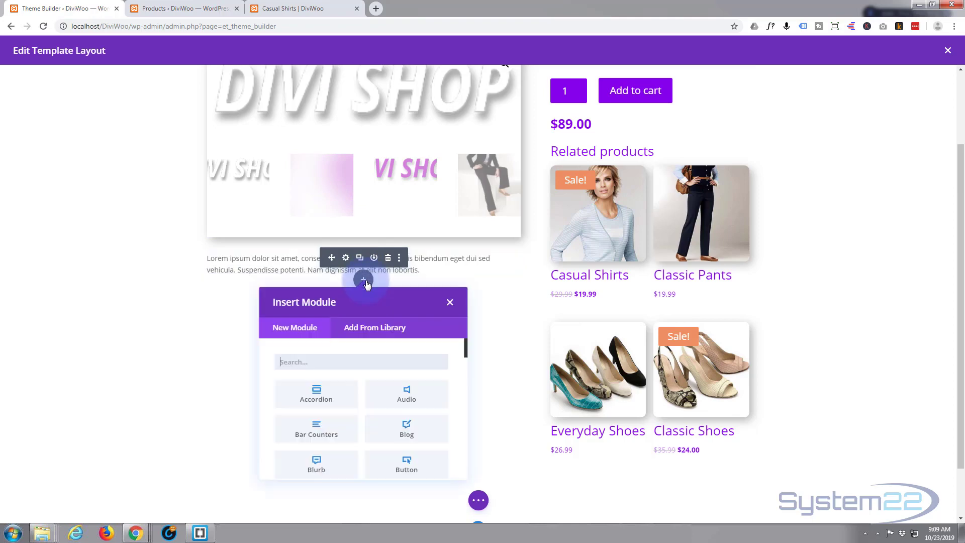
pyautogui.scroll(-10, 369, 387)
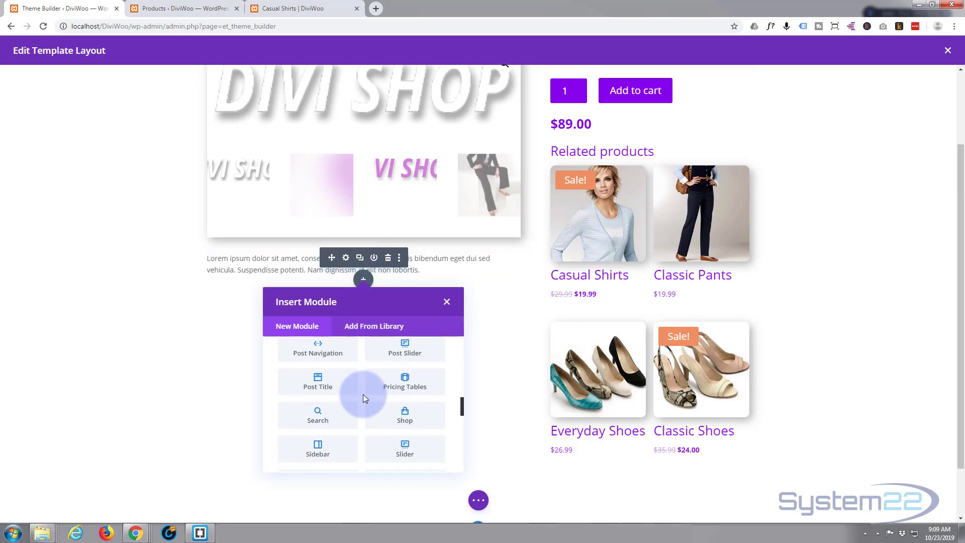
pyautogui.scroll(-5, 363, 394)
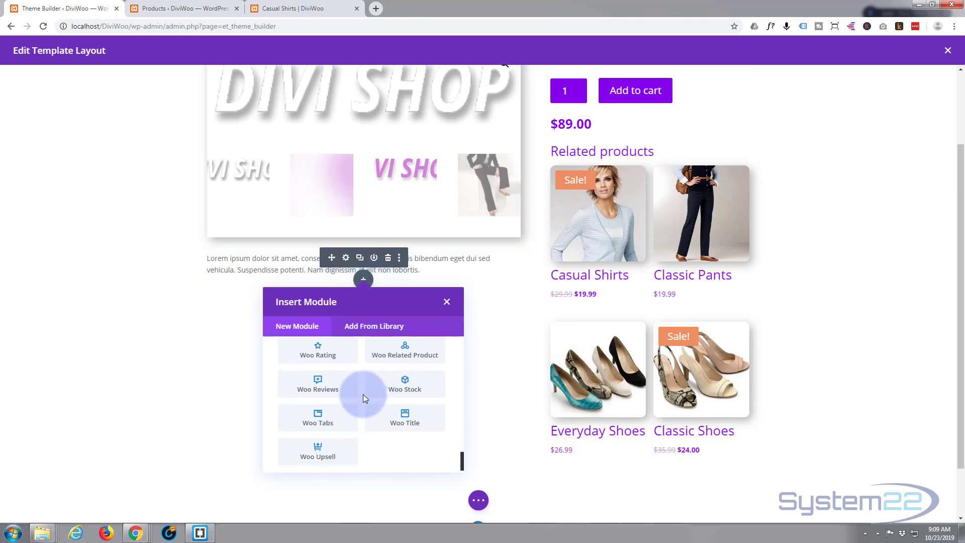
pyautogui.click(319, 446)
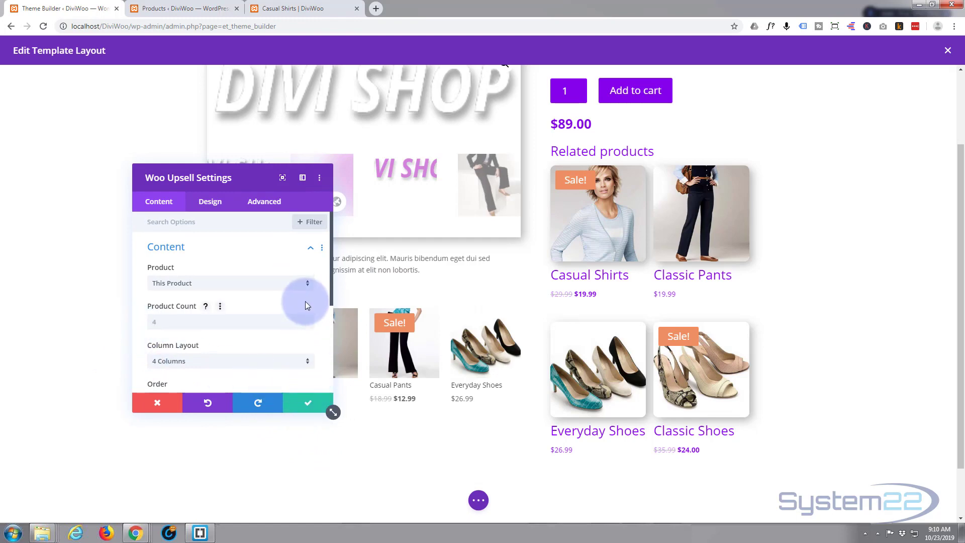
# Step: Round all upsell image corners to 10px
pyautogui.click(209, 202)
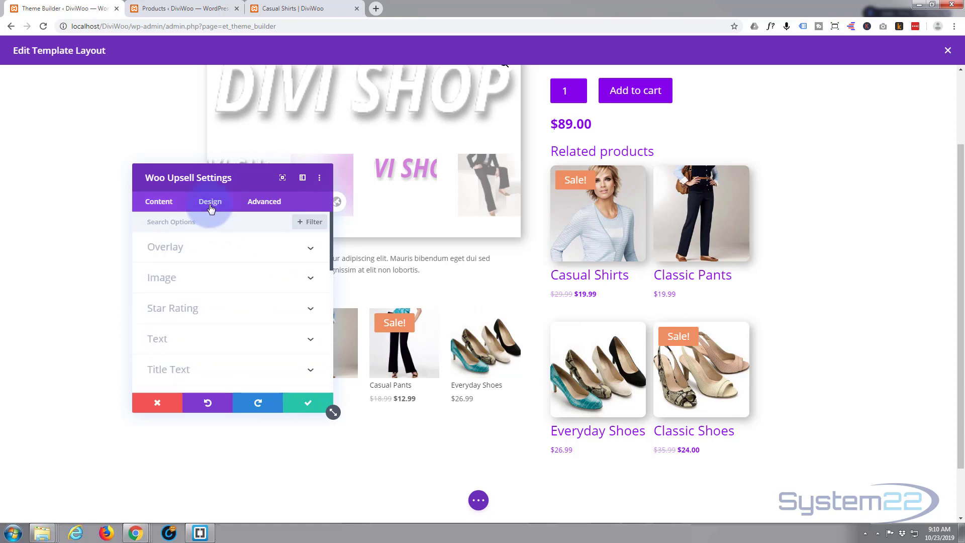
pyautogui.click(249, 279)
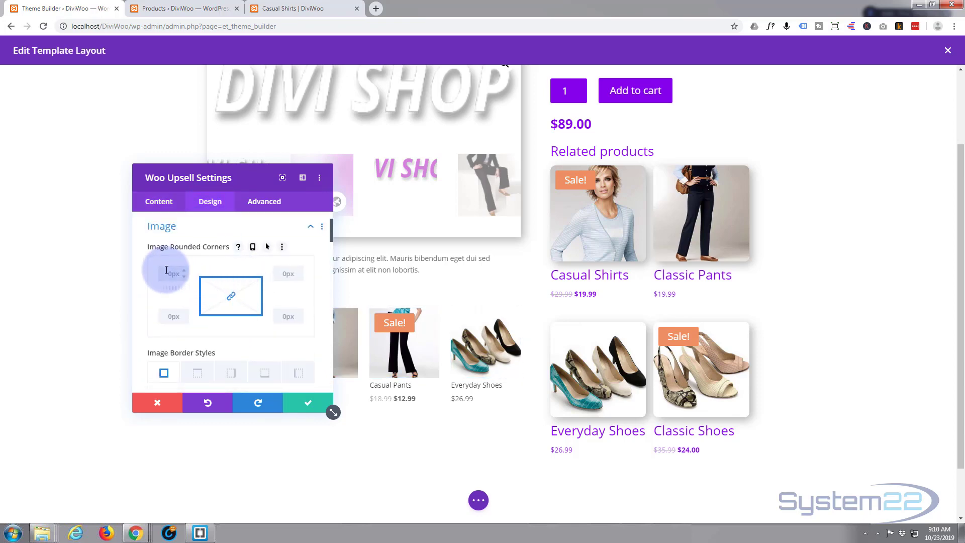
pyautogui.write('10')
pyautogui.click(230, 333)
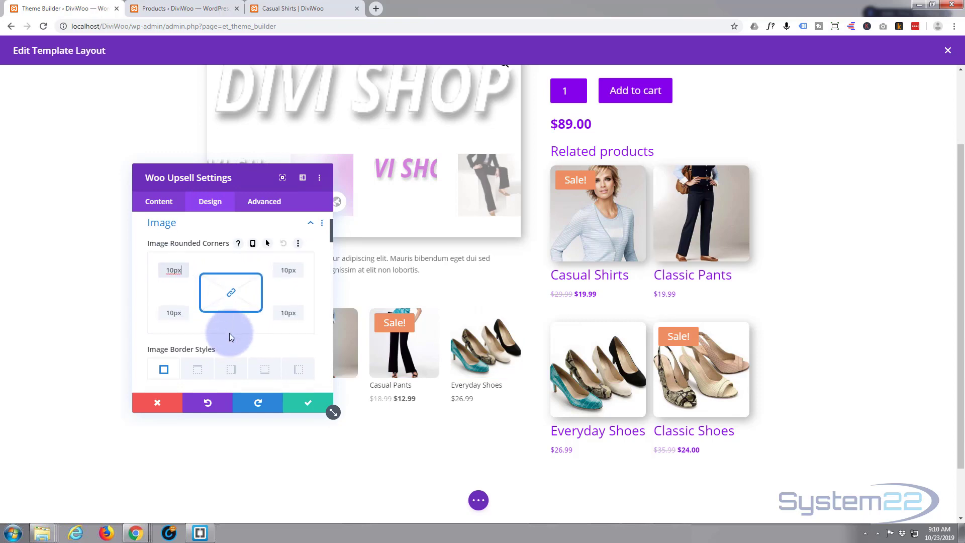
pyautogui.scroll(-2, 229, 333)
pyautogui.scroll(3, 229, 334)
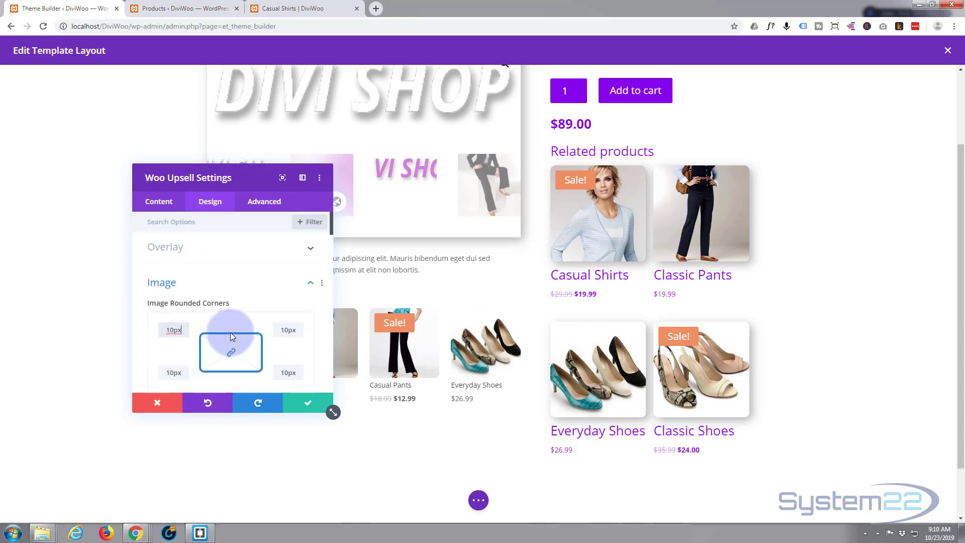
# Step: Set a white overlay icon and #8300e9 overlay background at 0.41 opacity, then save
pyautogui.click(262, 248)
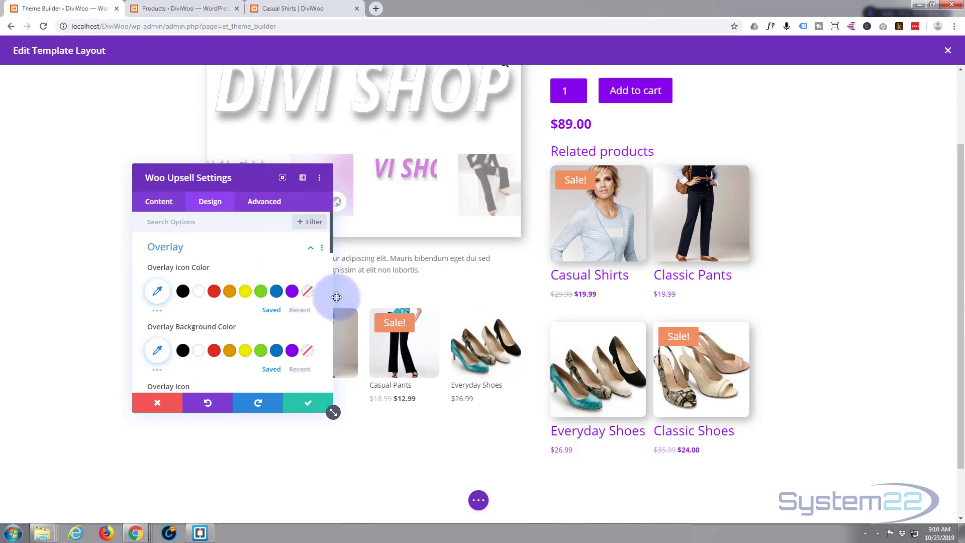
pyautogui.click(198, 294)
pyautogui.click(157, 351)
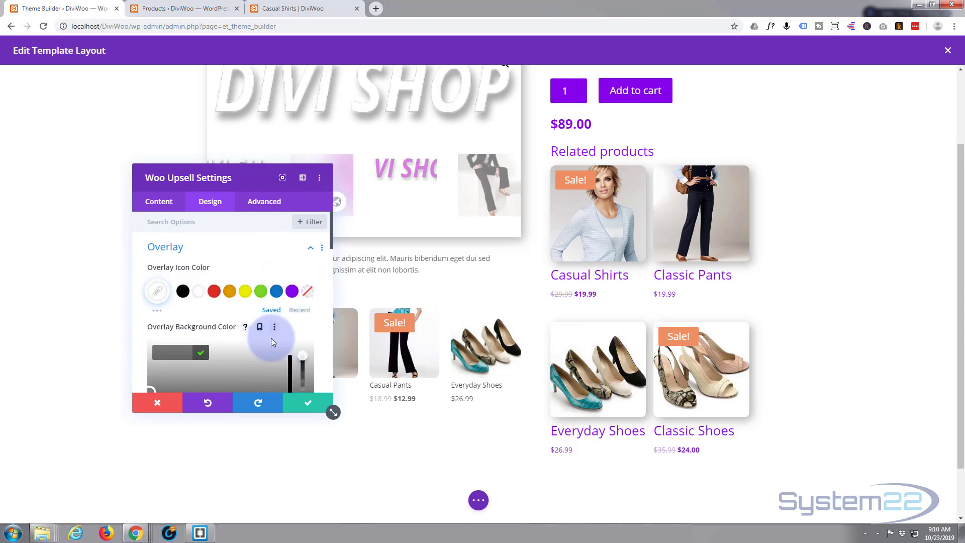
pyautogui.scroll(-3, 267, 337)
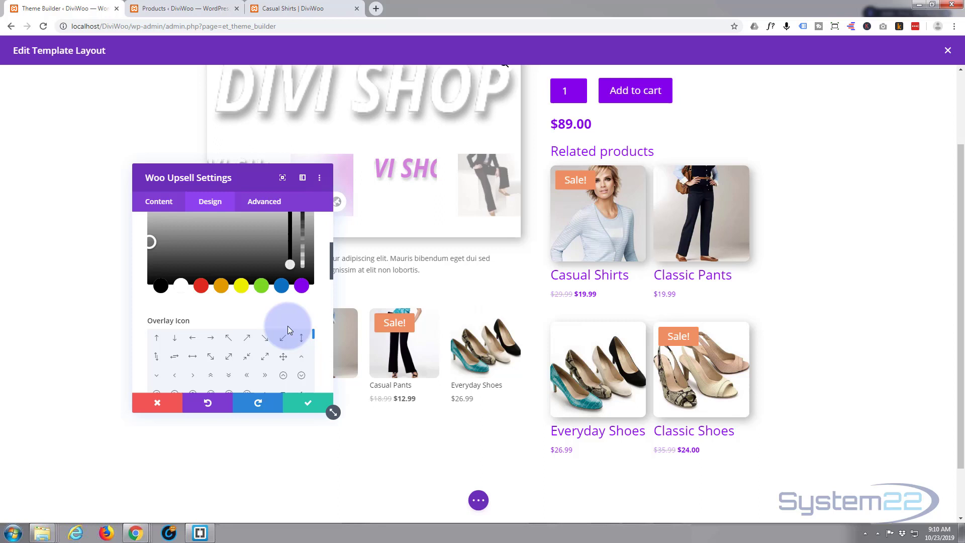
pyautogui.click(301, 287)
pyautogui.scroll(3, 282, 321)
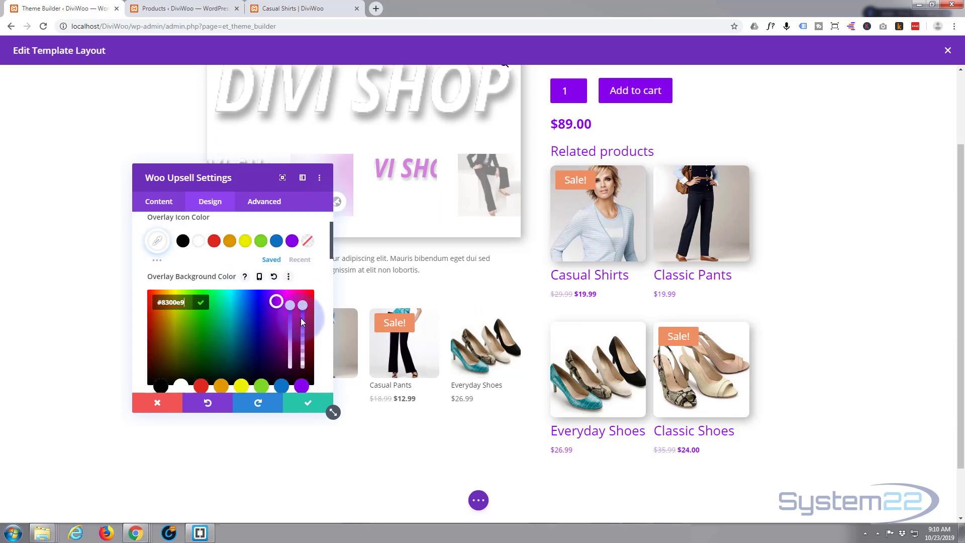
pyautogui.moveTo(303, 305); pyautogui.dragTo(302, 345)
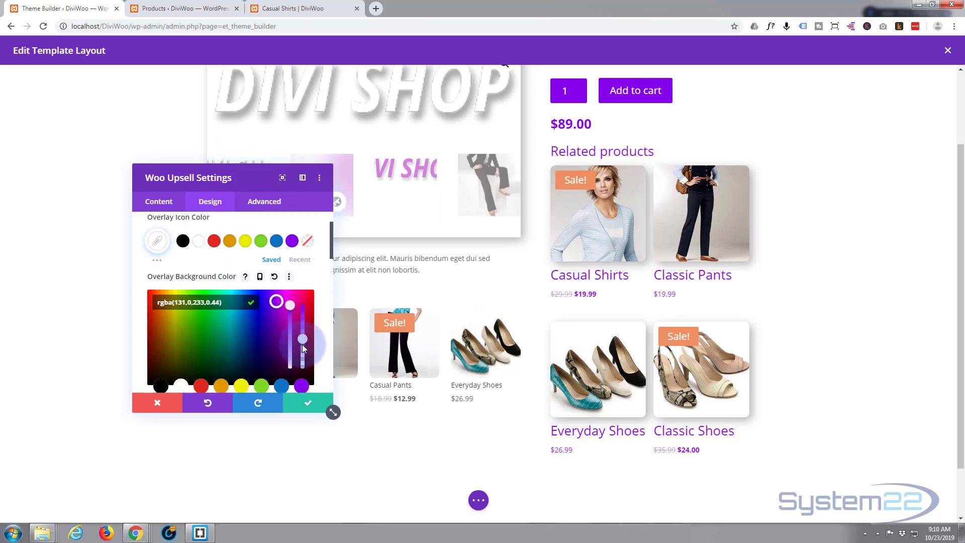
pyautogui.click(309, 407)
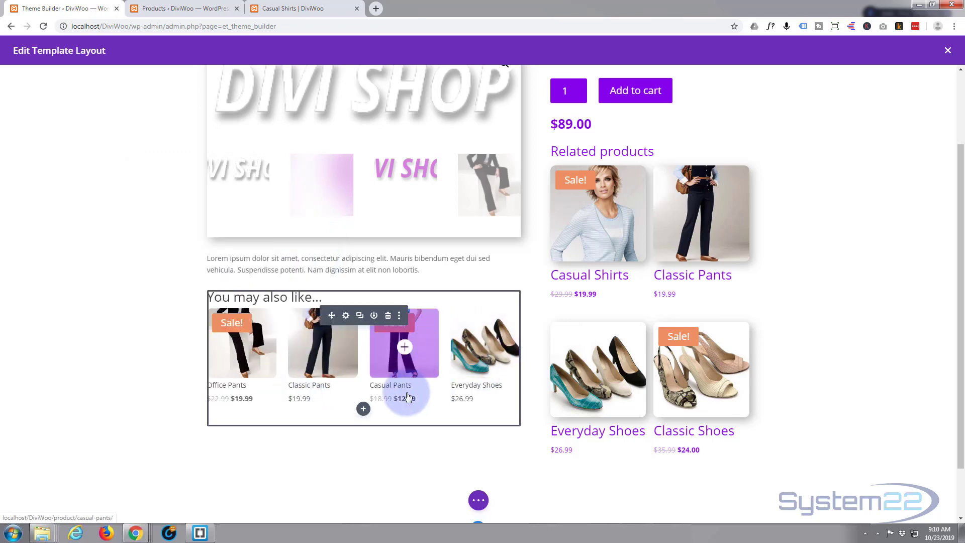
# Step: Add a new one-column row below the main product section
pyautogui.scroll(-1, 378, 367)
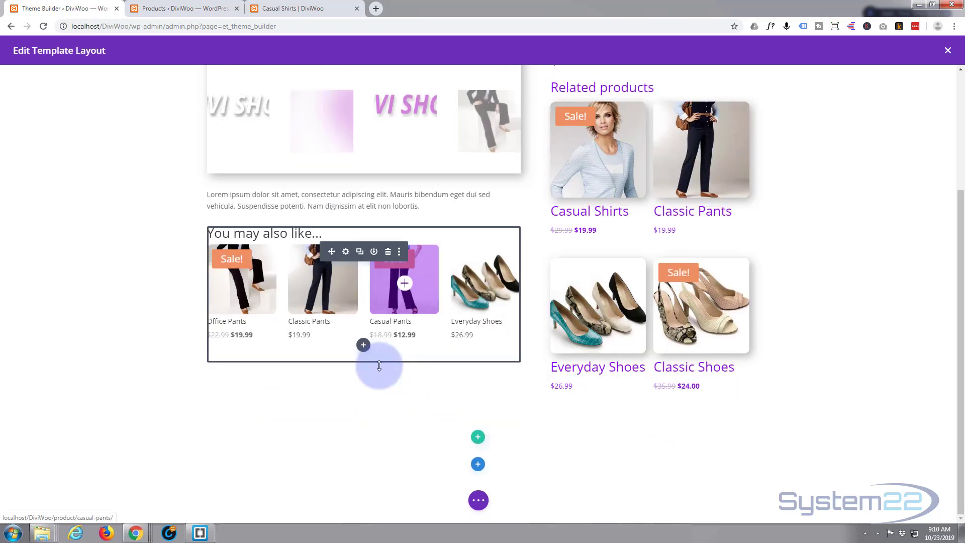
pyautogui.click(479, 439)
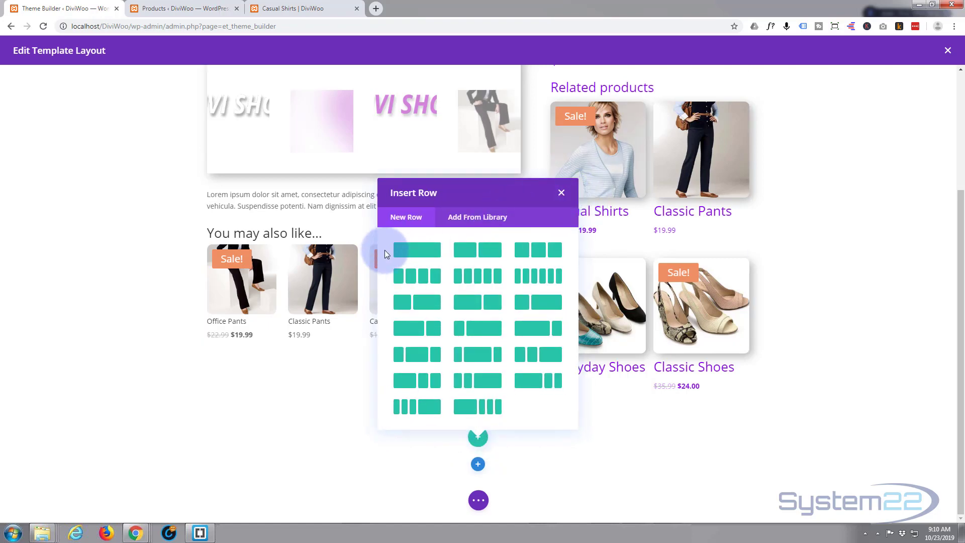
pyautogui.click(403, 250)
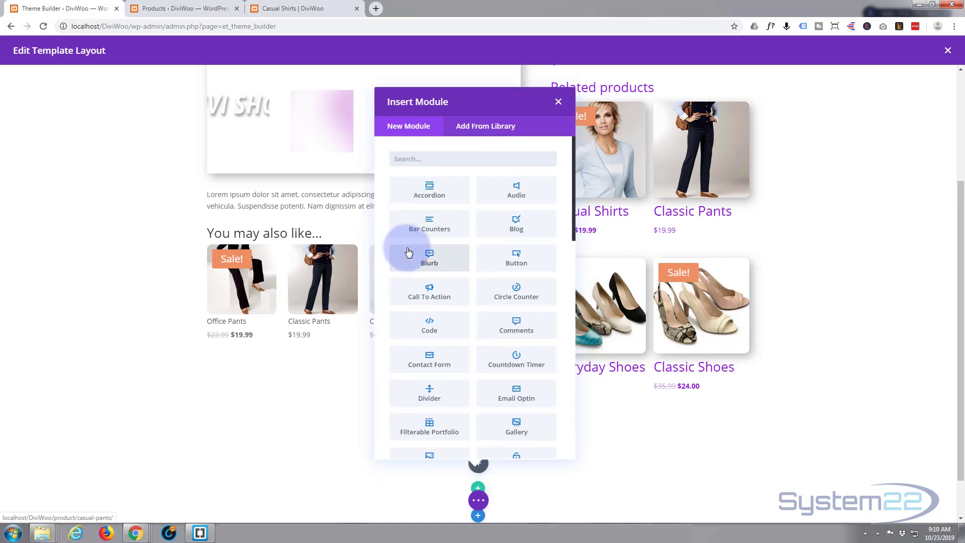
pyautogui.click(559, 104)
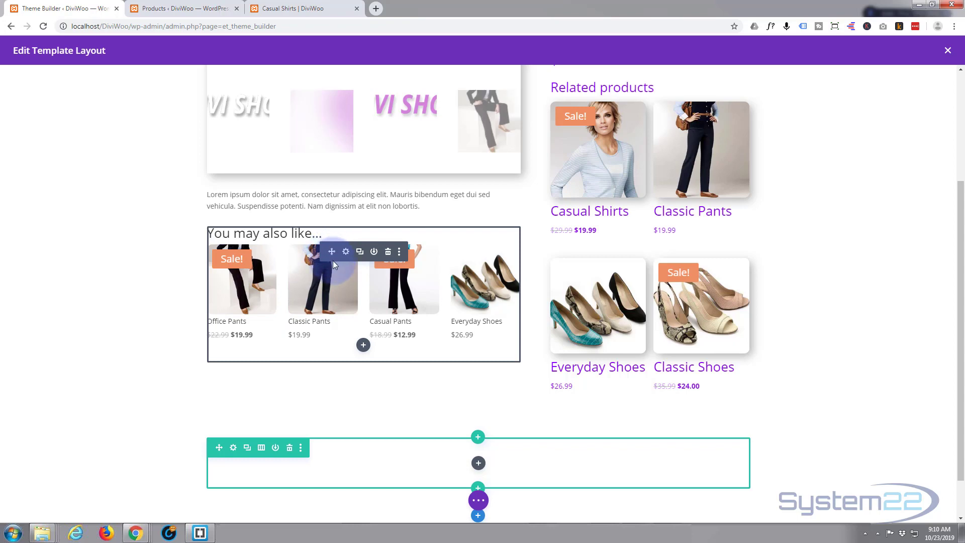
# Step: Drag the 'You may also like…' upsell module into the new full-width row
pyautogui.moveTo(333, 260); pyautogui.dragTo(425, 464)
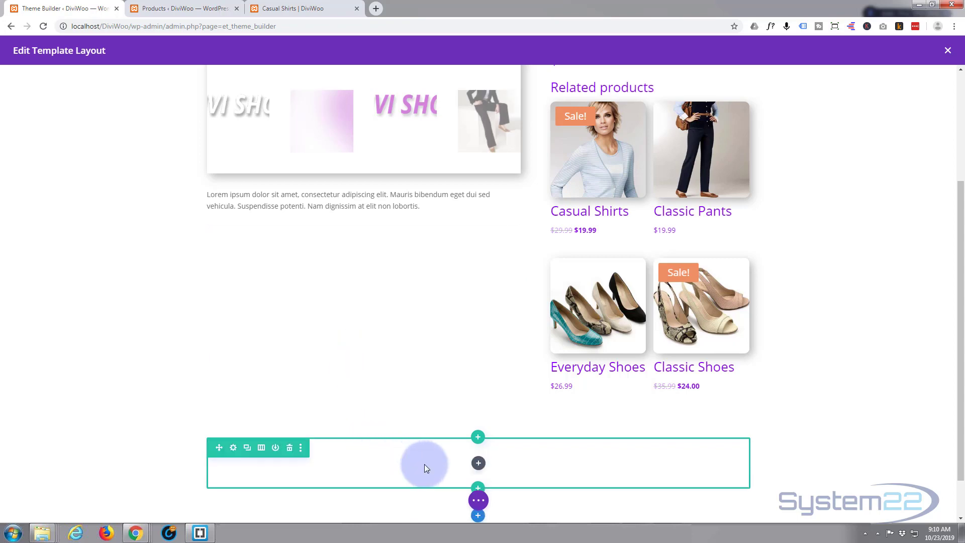
pyautogui.scroll(-1, 322, 334)
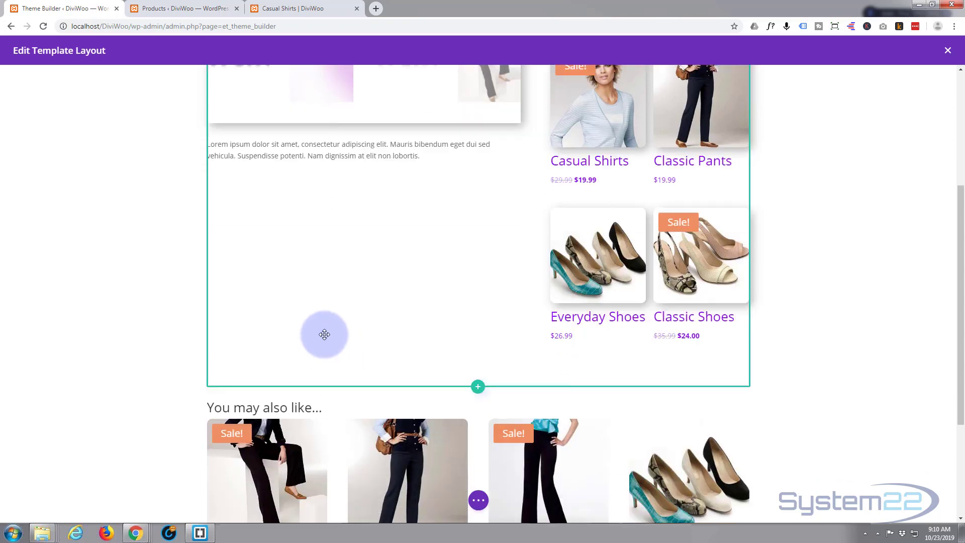
pyautogui.scroll(-2, 324, 334)
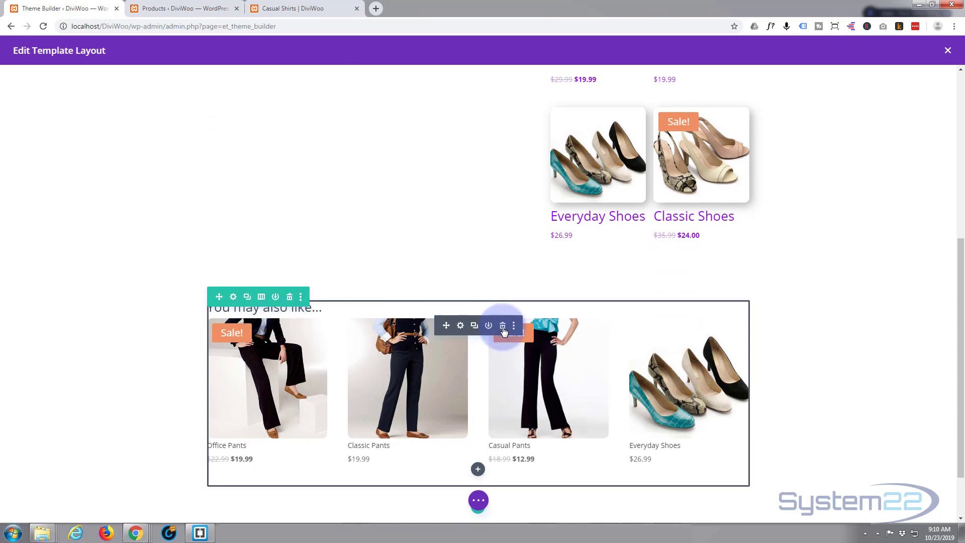
pyautogui.moveTo(461, 327); pyautogui.dragTo(362, 336)
pyautogui.scroll(2, 459, 323)
pyautogui.scroll(-4, 442, 388)
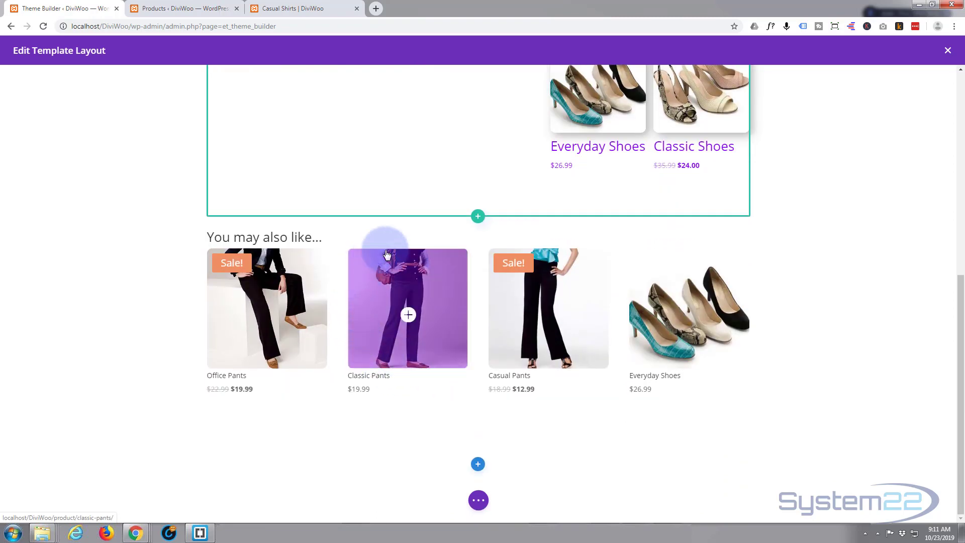
# Step: Place the upsells module in the new row and set its title text colour to purple #8300e9
pyautogui.moveTo(655, 243); pyautogui.dragTo(743, 323)
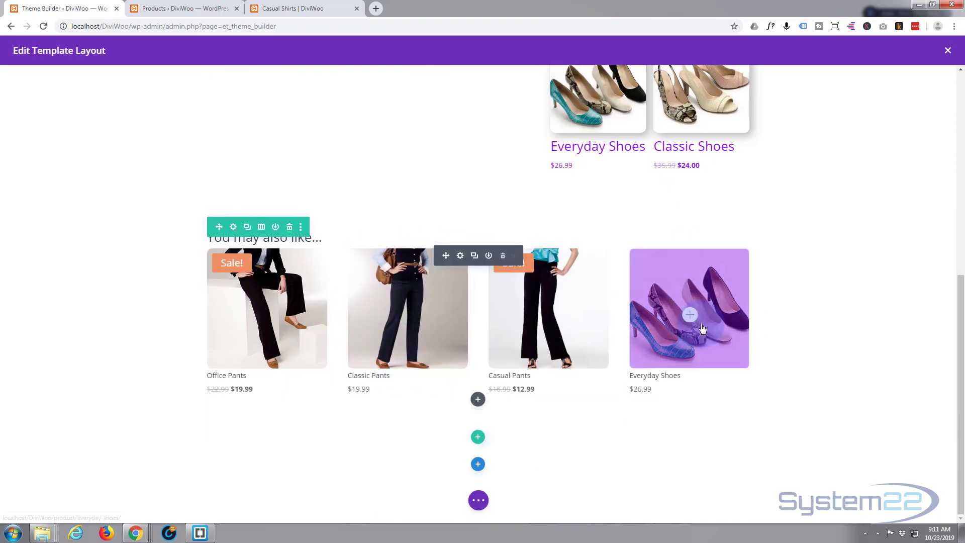
pyautogui.click(459, 259)
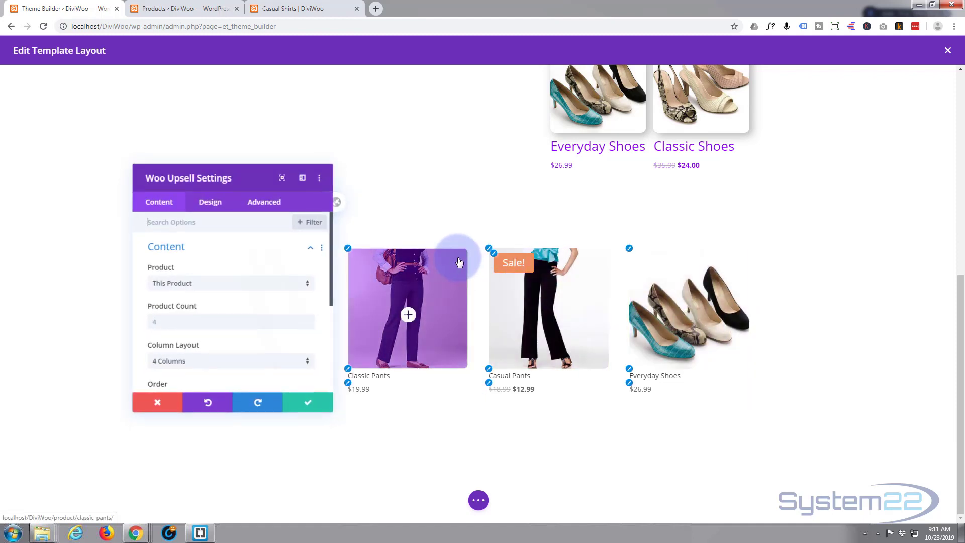
pyautogui.click(210, 202)
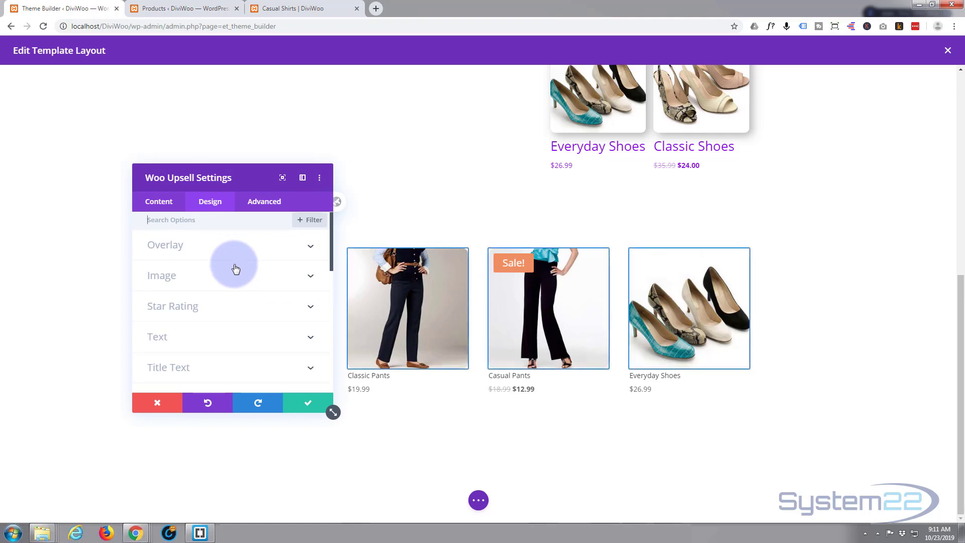
pyautogui.scroll(-1, 236, 268)
pyautogui.click(235, 314)
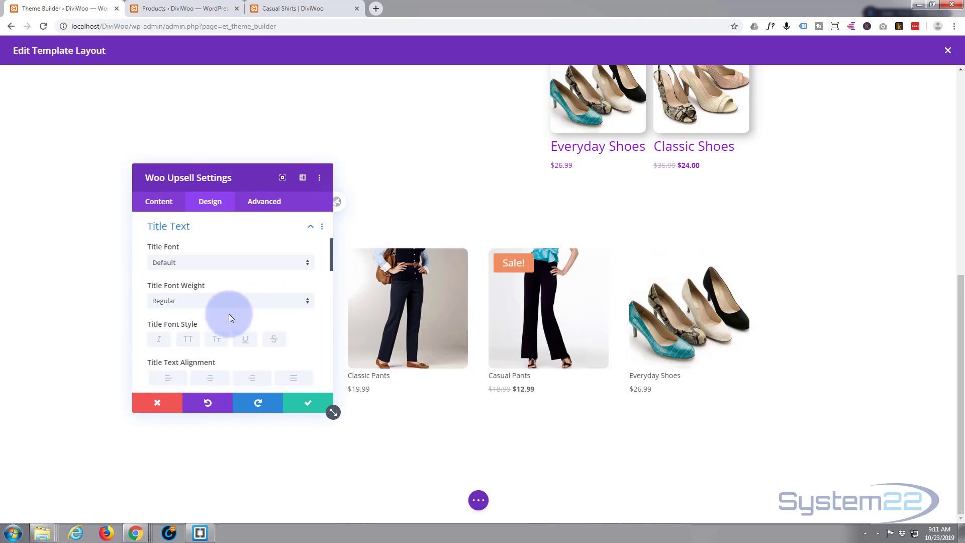
pyautogui.scroll(-2, 223, 310)
pyautogui.click(292, 324)
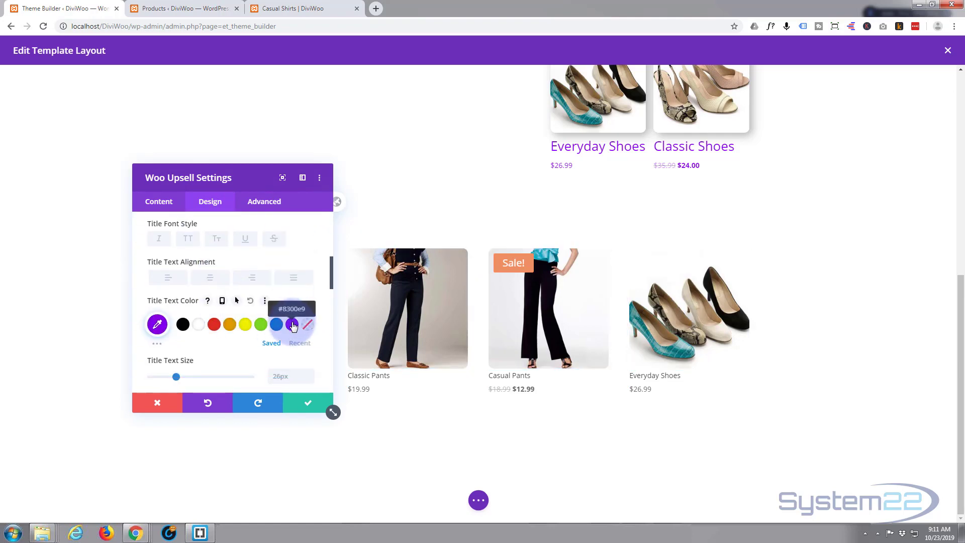
pyautogui.click(304, 406)
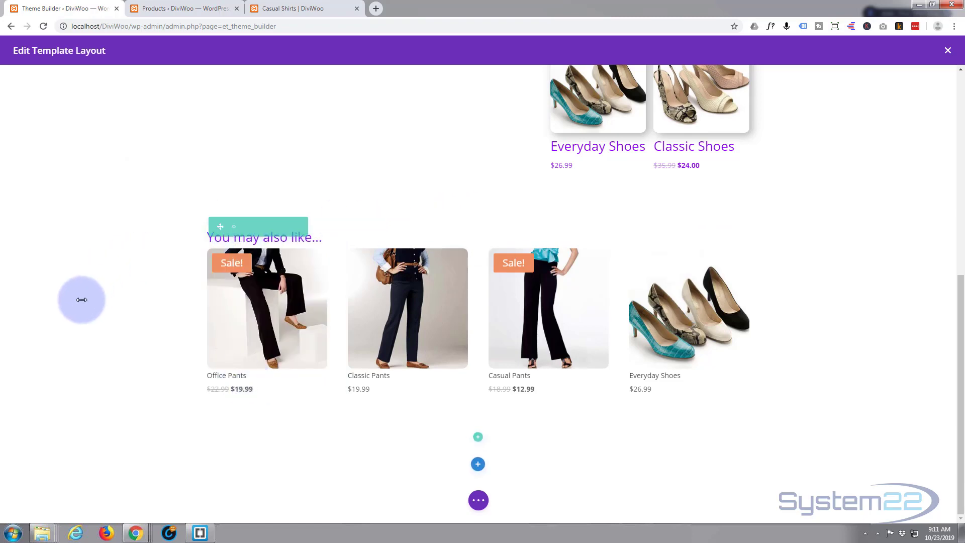
pyautogui.scroll(5, 82, 300)
# Step: Give the main section the pink gradient bg.jpg image as its background
pyautogui.scroll(3, 82, 300)
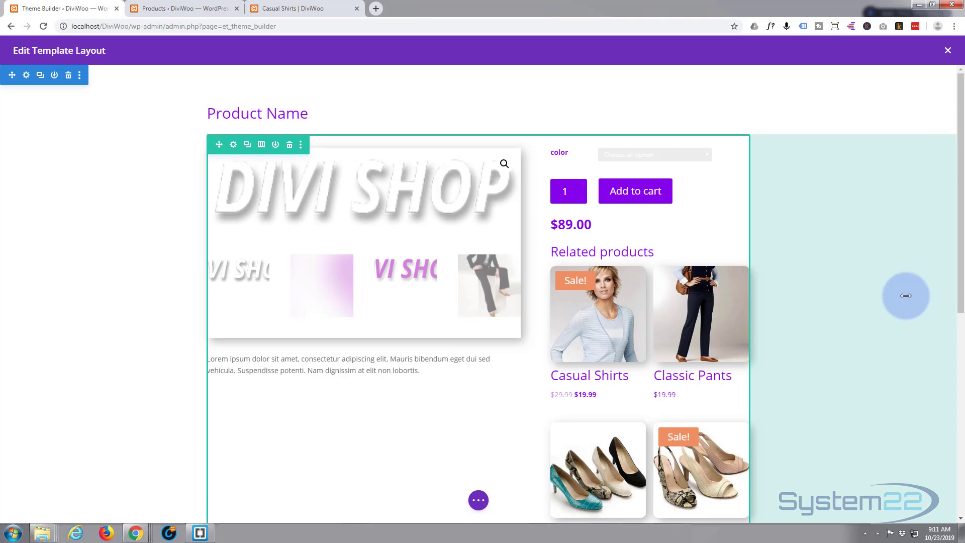
pyautogui.click(26, 76)
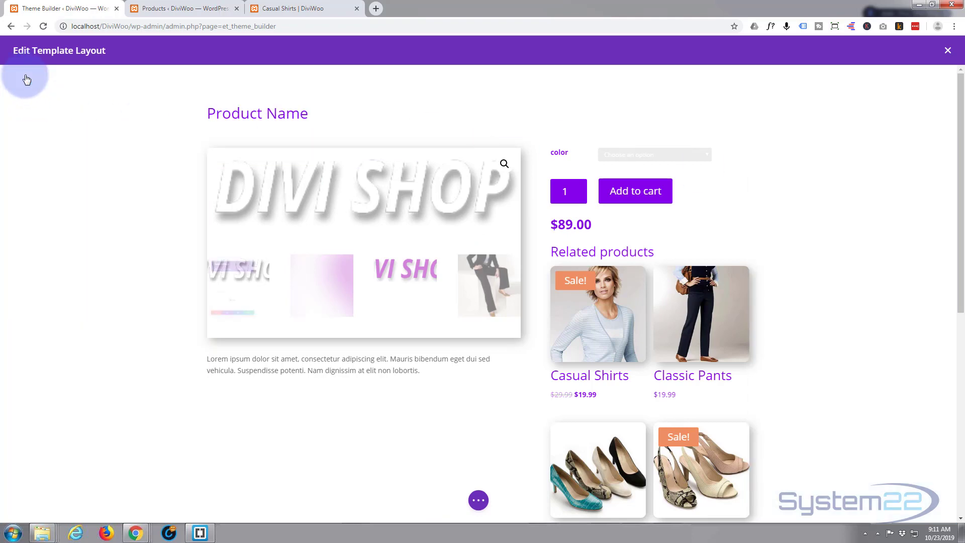
pyautogui.click(293, 217)
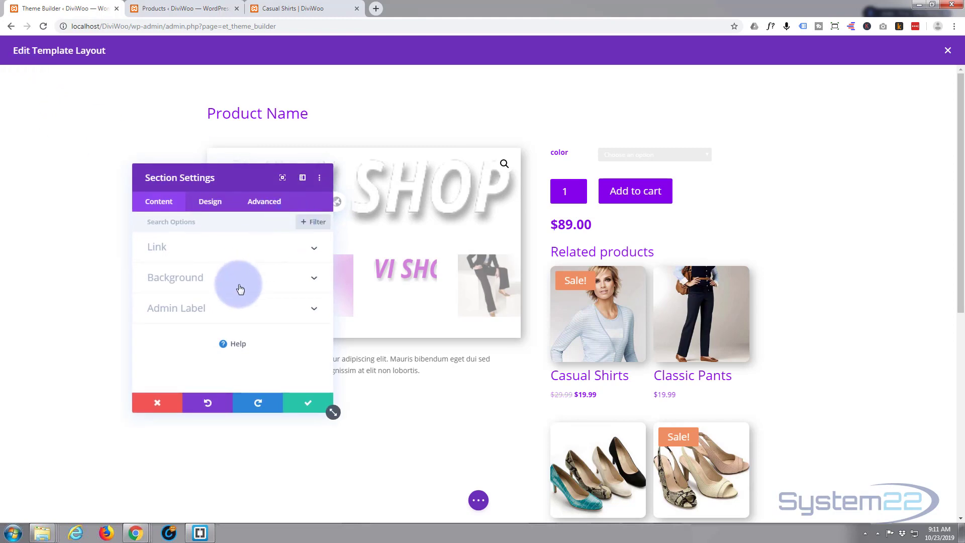
pyautogui.click(240, 289)
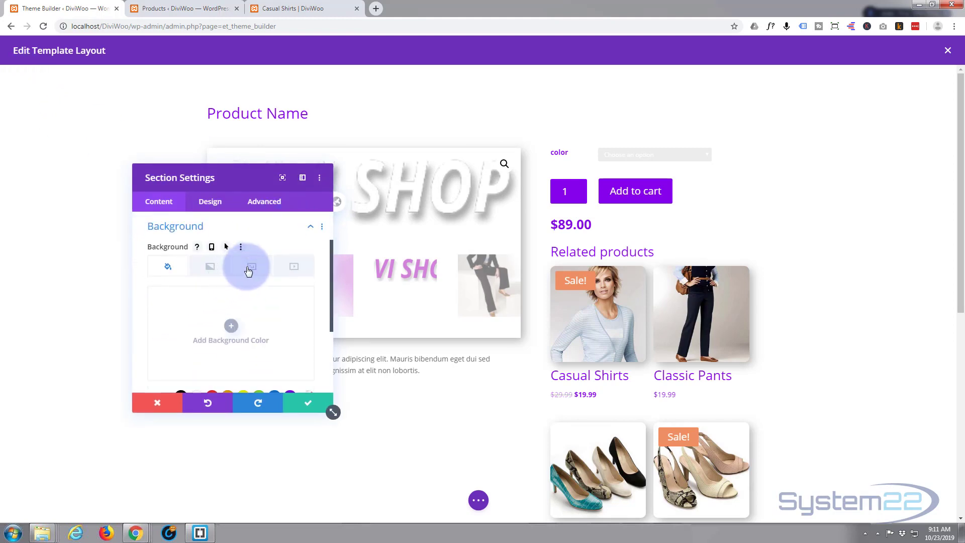
pyautogui.click(252, 267)
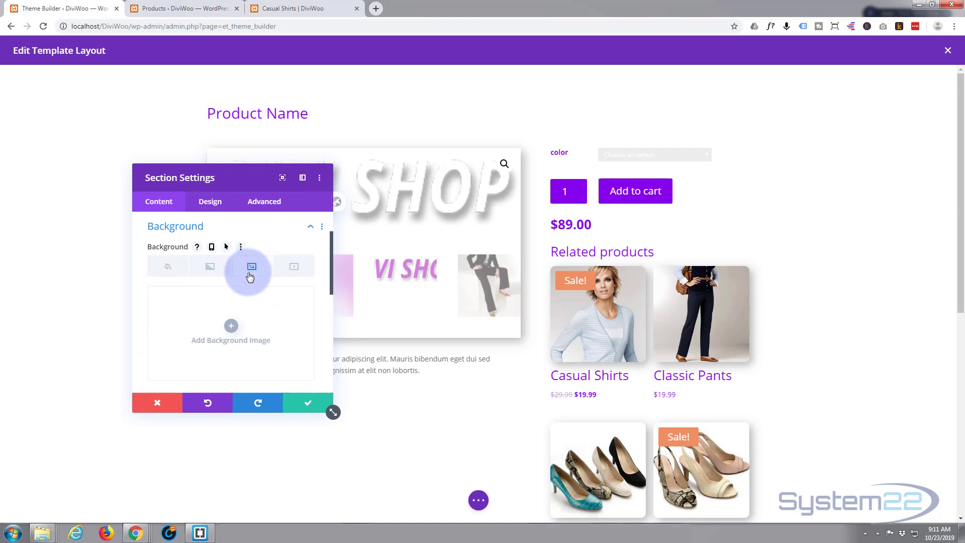
pyautogui.click(231, 328)
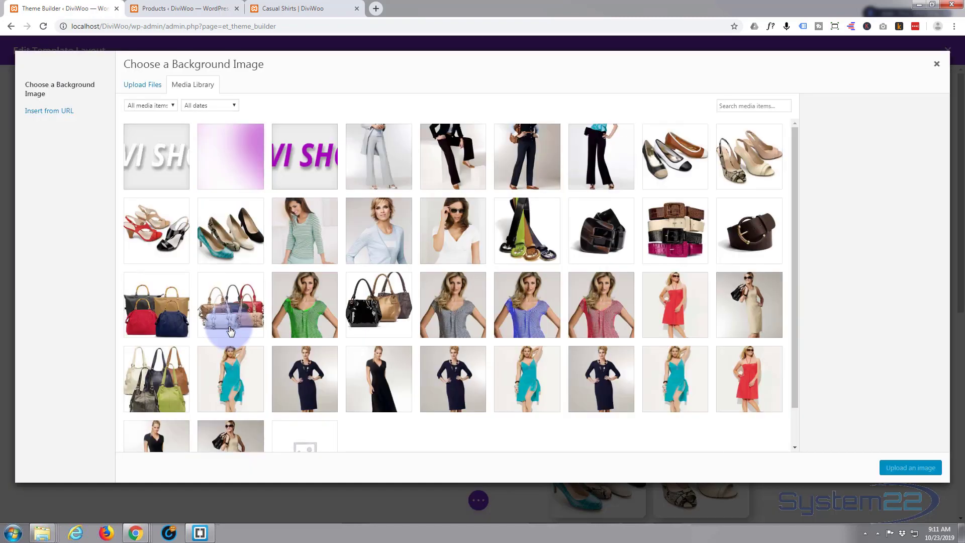
pyautogui.click(229, 164)
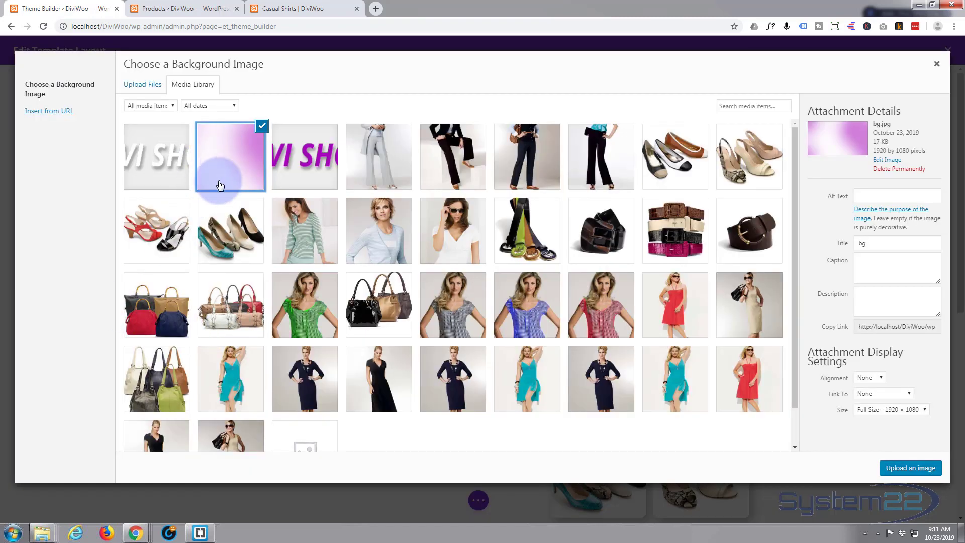
pyautogui.click(911, 468)
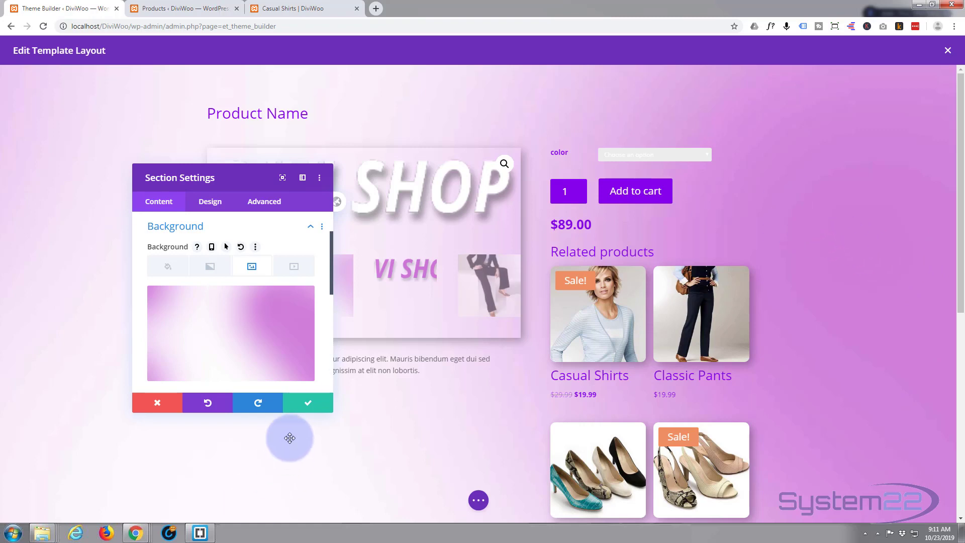
pyautogui.click(308, 403)
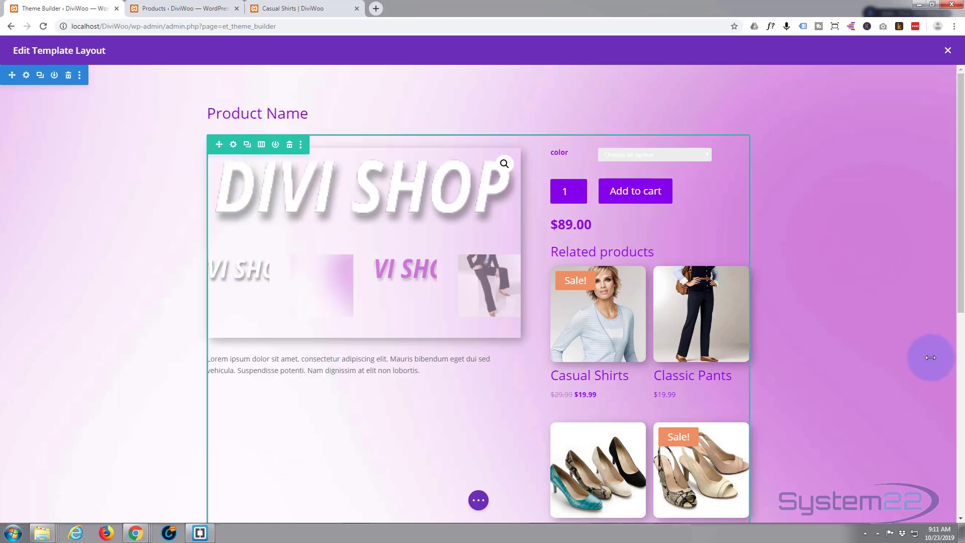
# Step: Save the product template layout from the page-wide builder actions bar
pyautogui.scroll(-8, 930, 354)
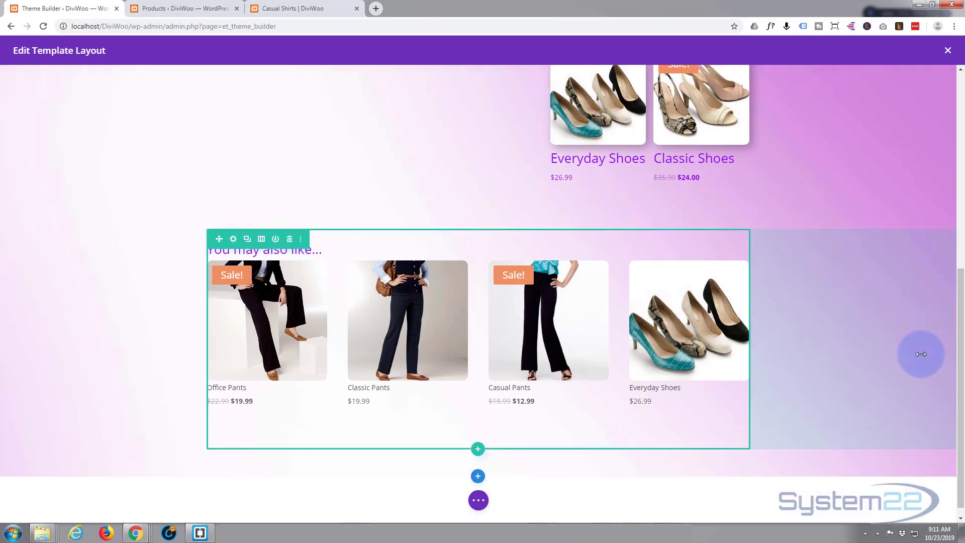
pyautogui.scroll(10, 920, 356)
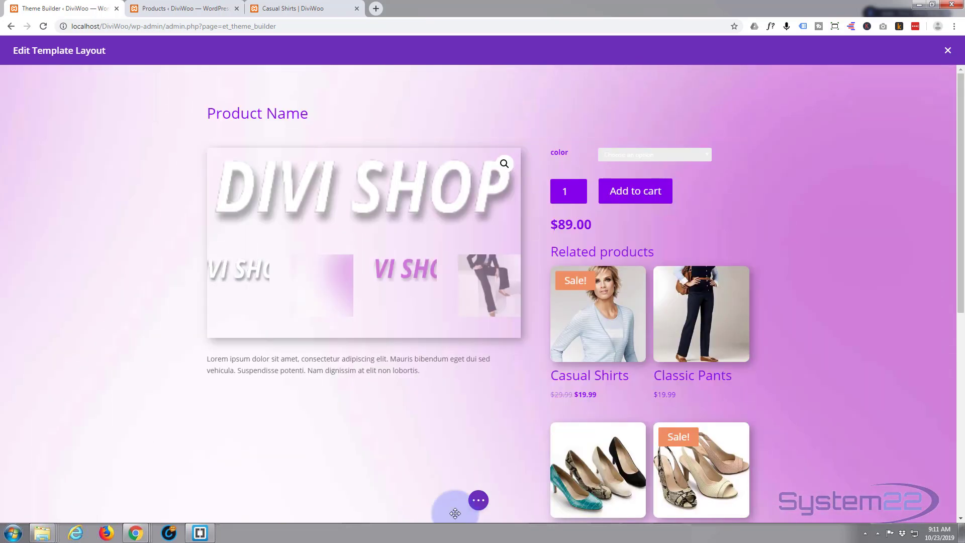
pyautogui.click(479, 502)
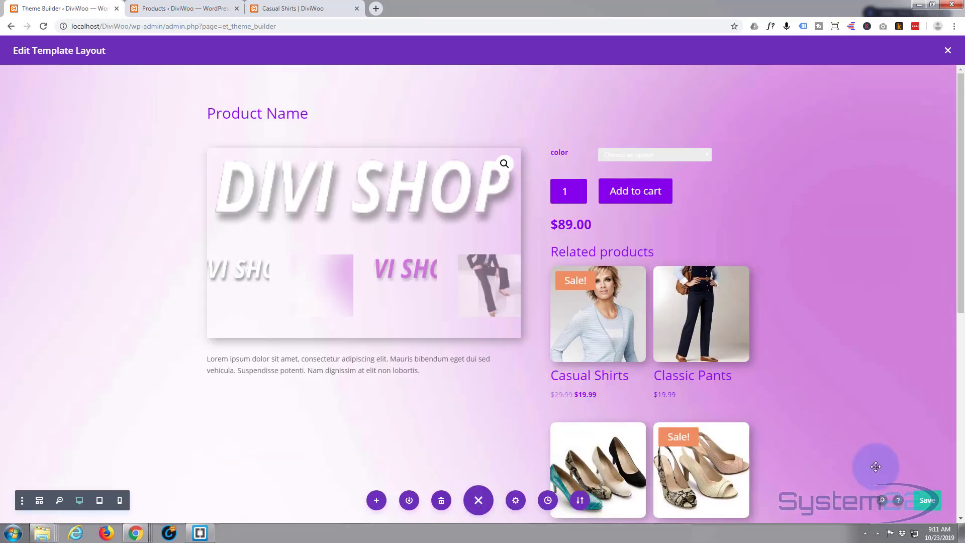
pyautogui.click(927, 503)
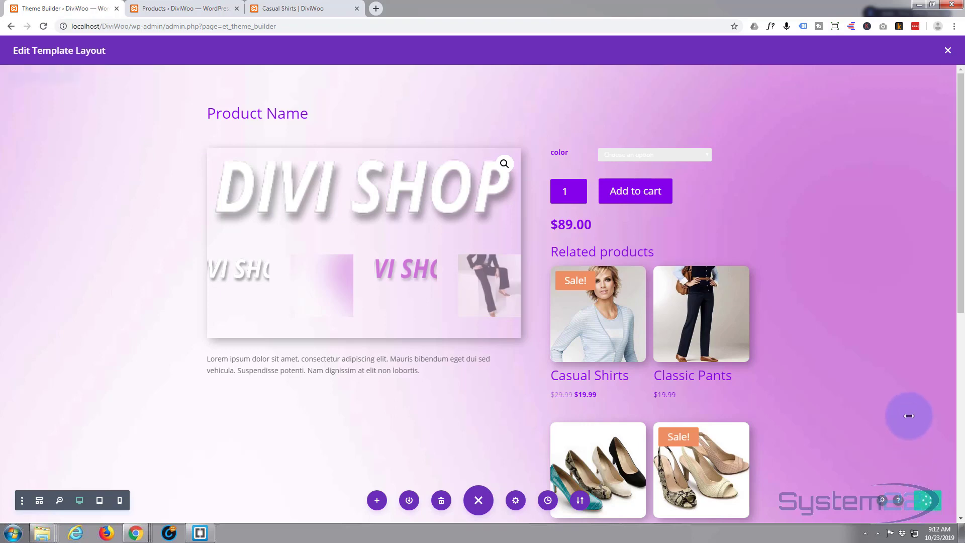
# Step: Close the layout editor, save the Casual Shirts template in Theme Builder, and show the shop's product grid
pyautogui.click(948, 51)
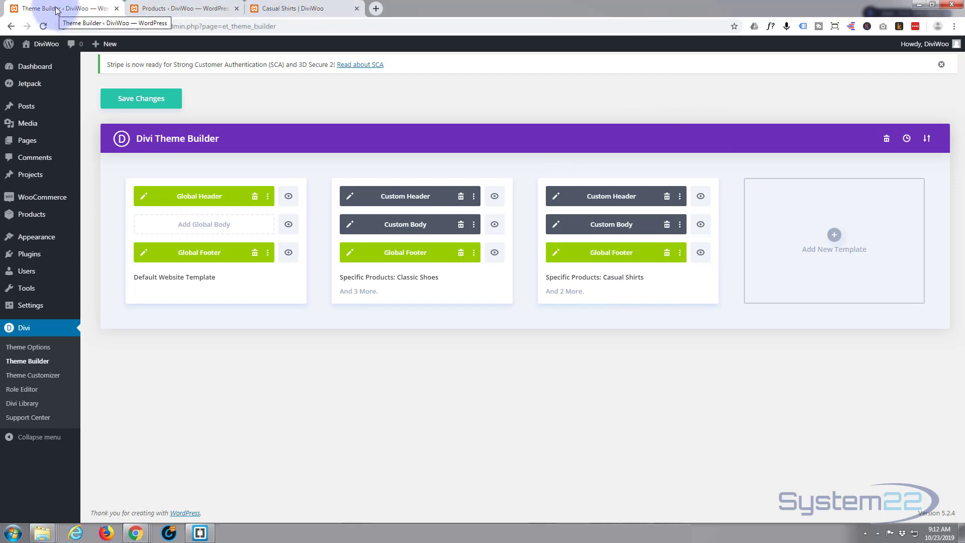
pyautogui.click(203, 10)
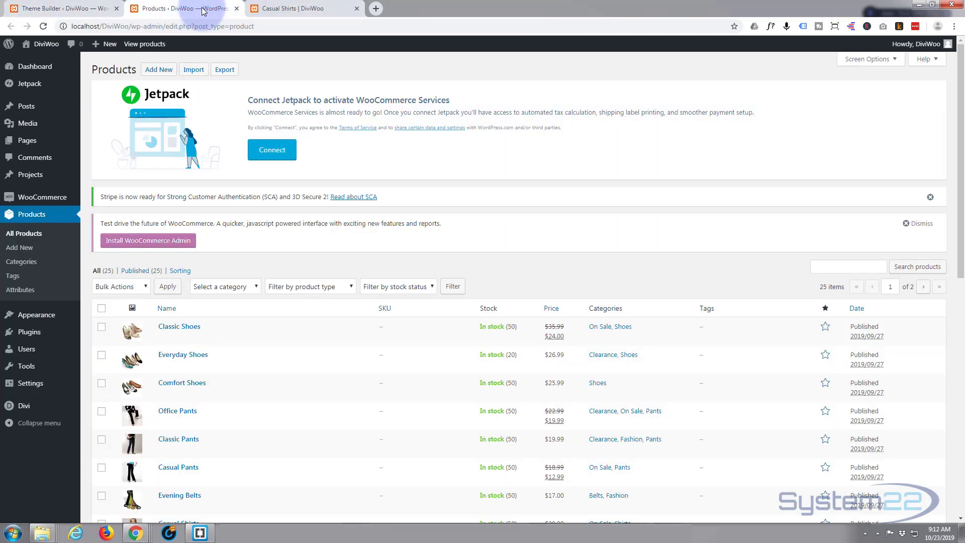
pyautogui.click(291, 9)
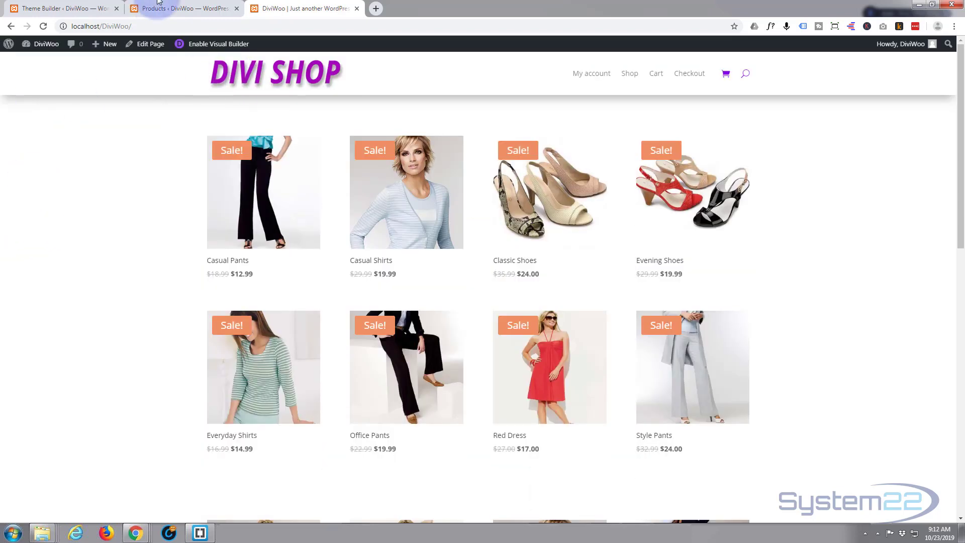
pyautogui.click(68, 8)
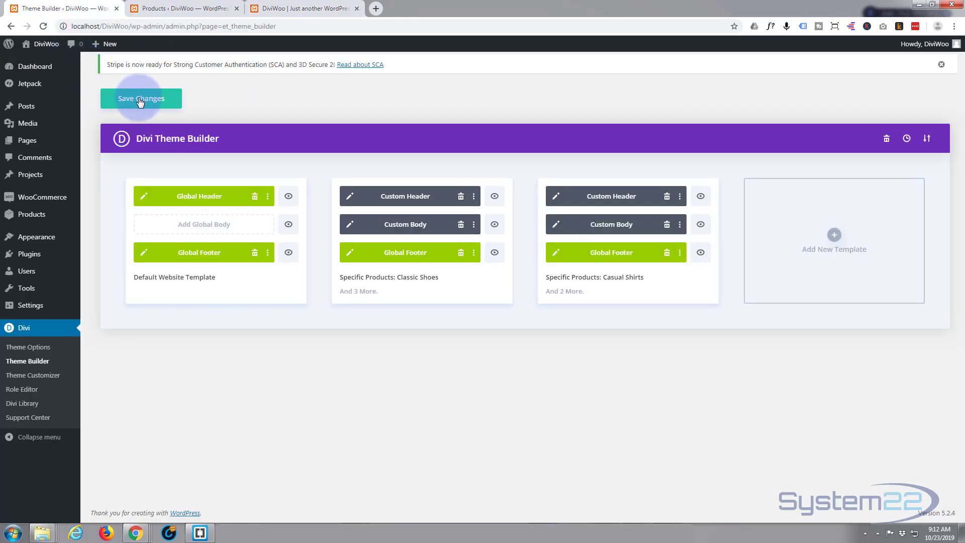
pyautogui.click(140, 101)
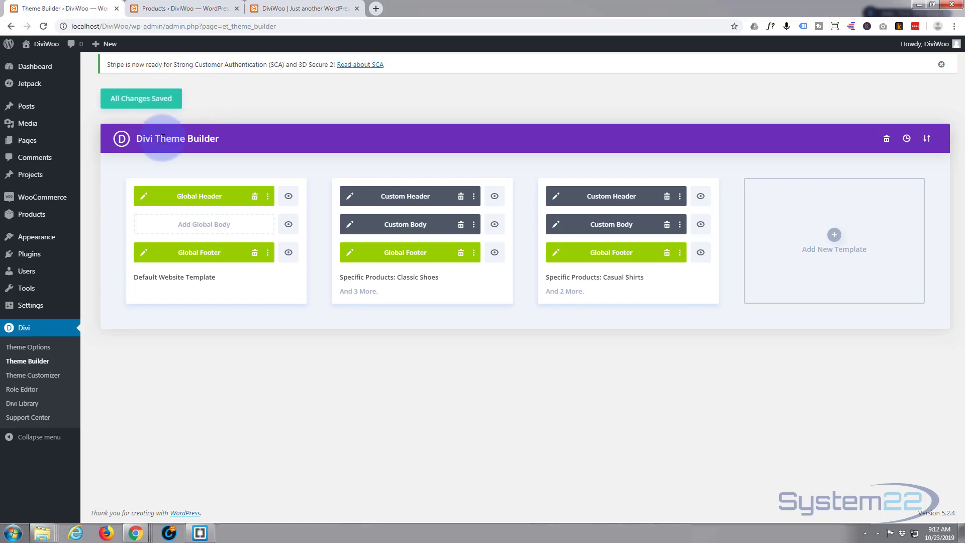
pyautogui.click(197, 8)
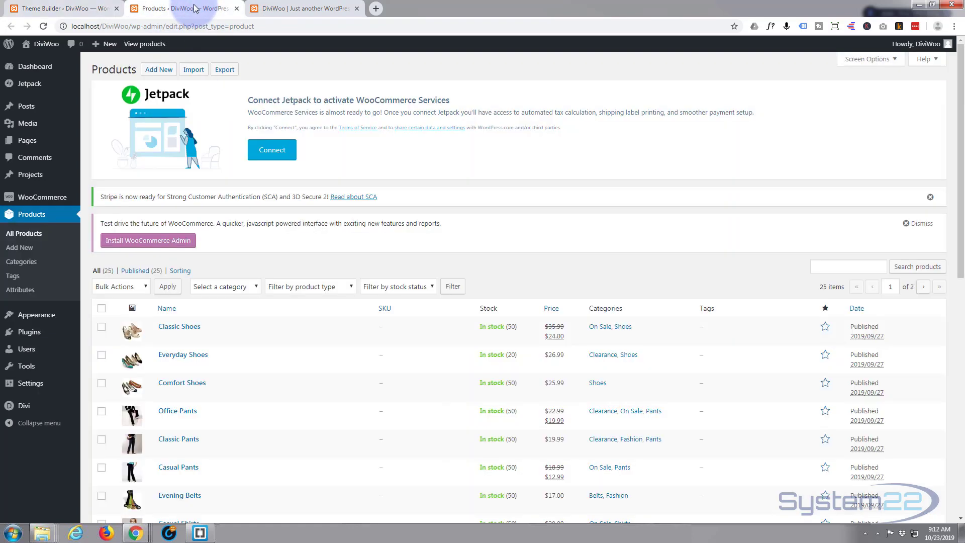
pyautogui.click(301, 8)
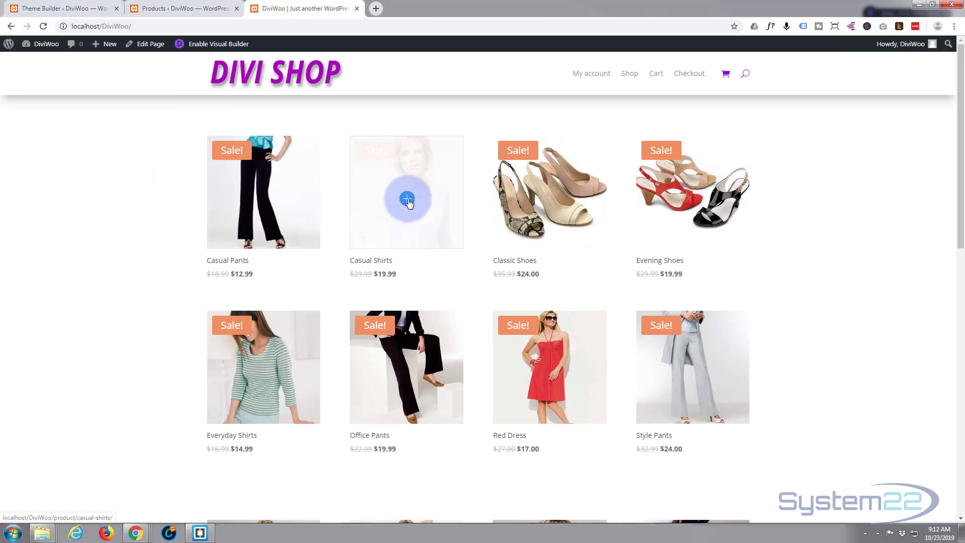
pyautogui.click(409, 201)
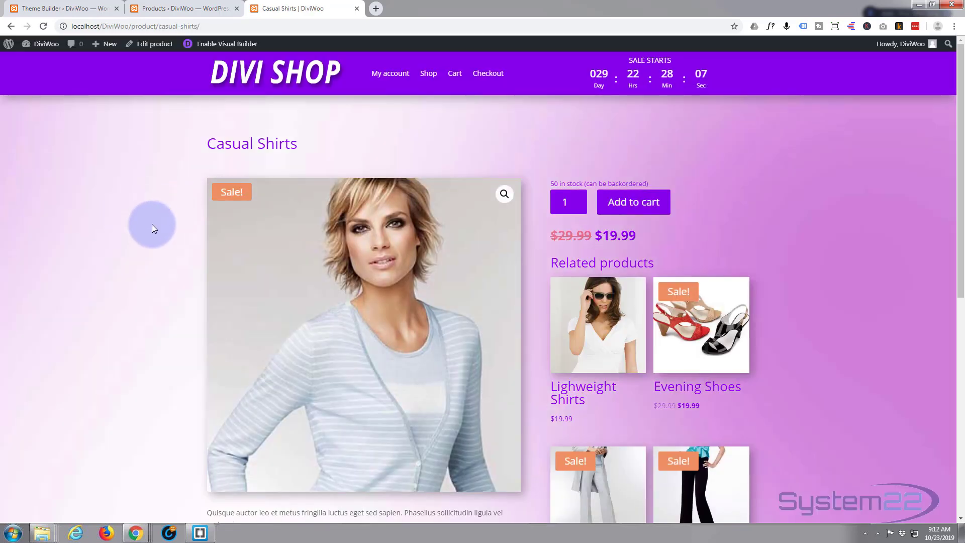
pyautogui.scroll(-7, 102, 222)
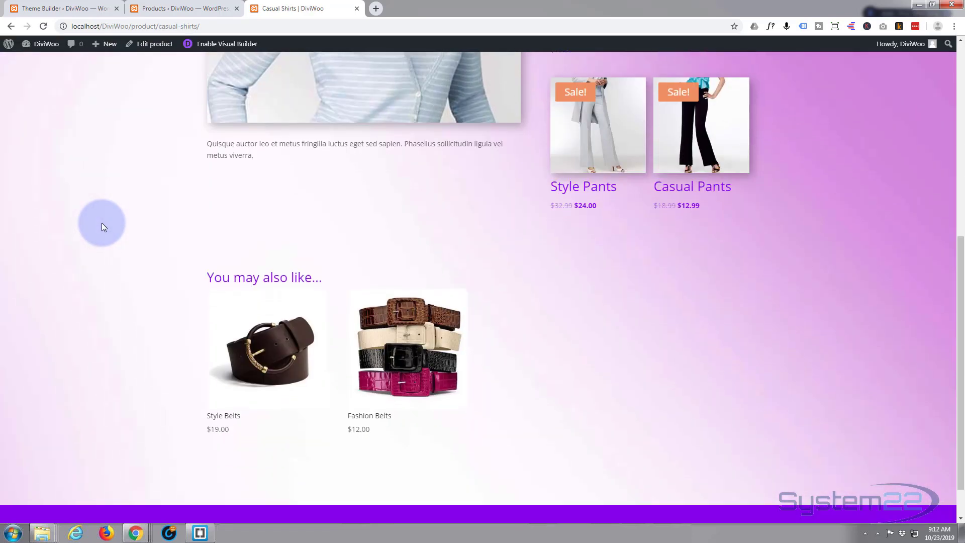
pyautogui.scroll(-1, 101, 223)
pyautogui.scroll(5, 165, 230)
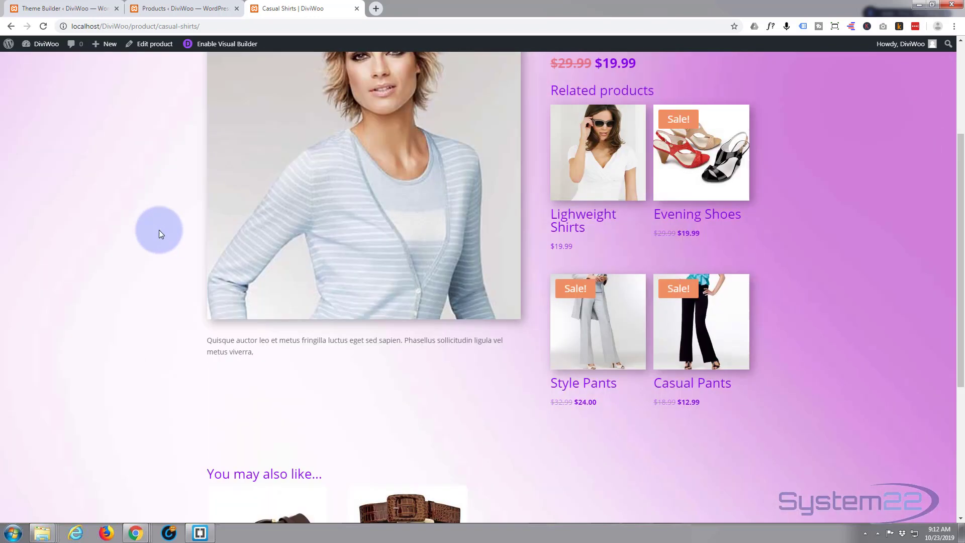
pyautogui.scroll(2, 159, 231)
pyautogui.scroll(2, 158, 230)
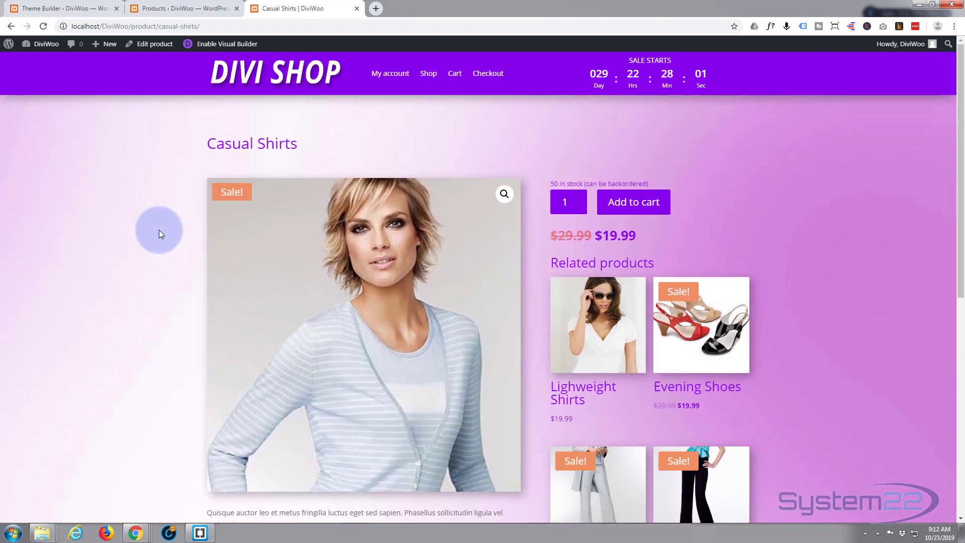
pyautogui.scroll(-1, 159, 230)
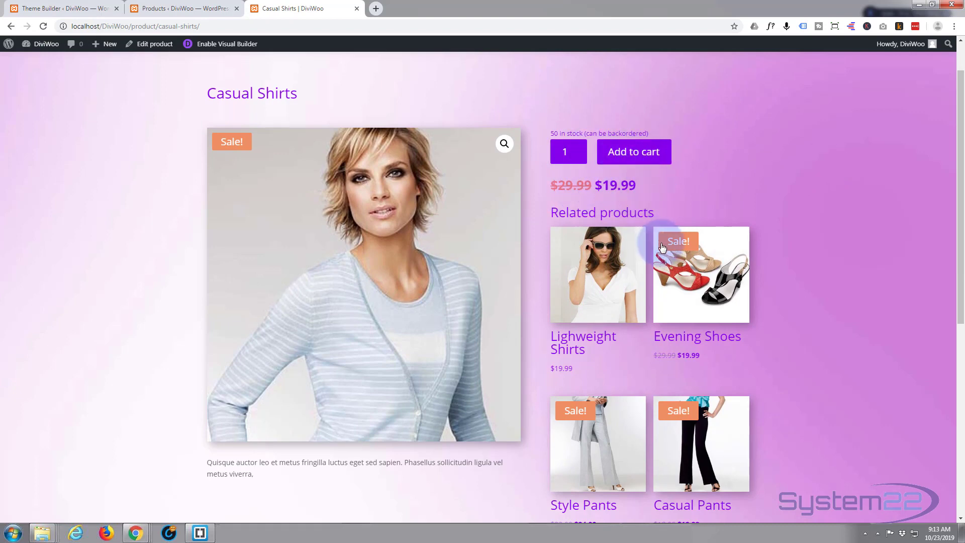
pyautogui.scroll(-3, 649, 355)
pyautogui.scroll(-4, 650, 354)
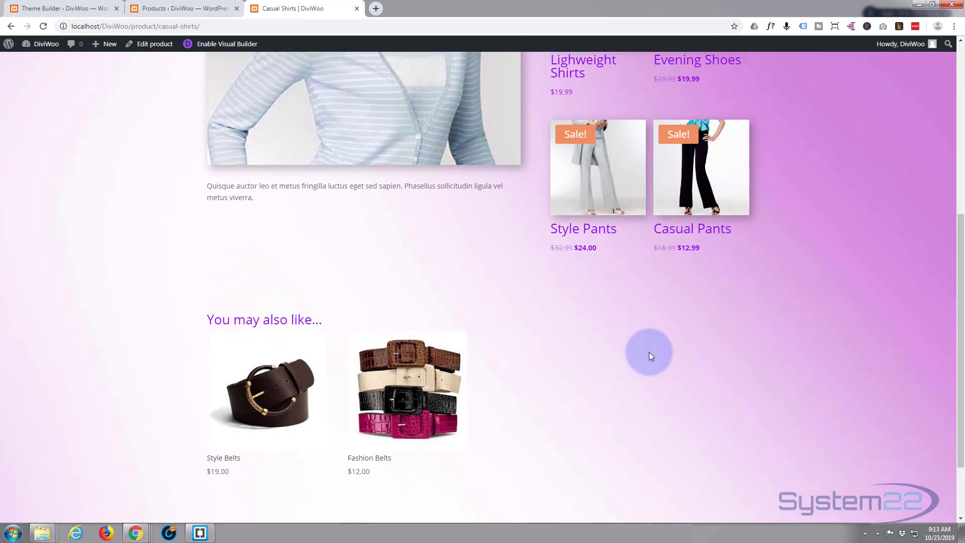
pyautogui.scroll(2, 648, 355)
pyautogui.scroll(5, 649, 355)
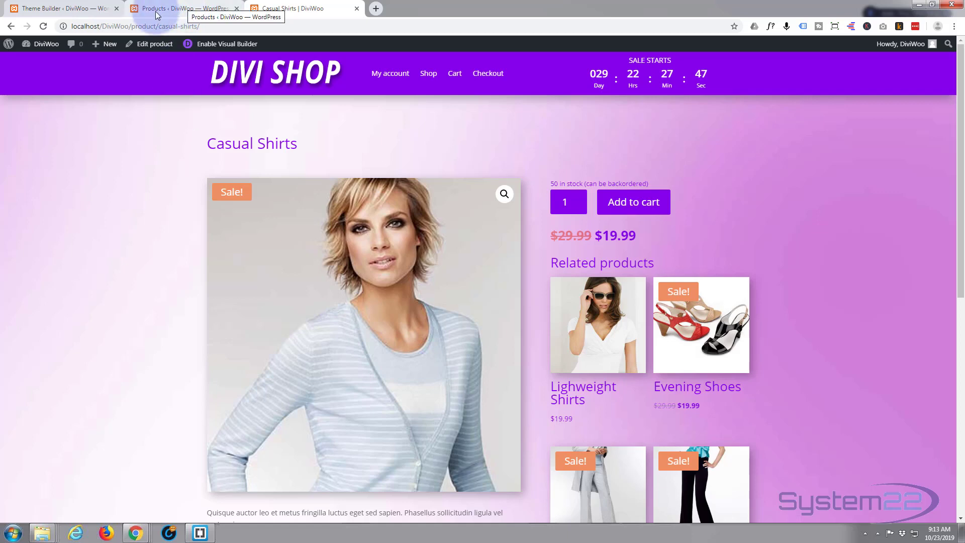
pyautogui.click(84, 9)
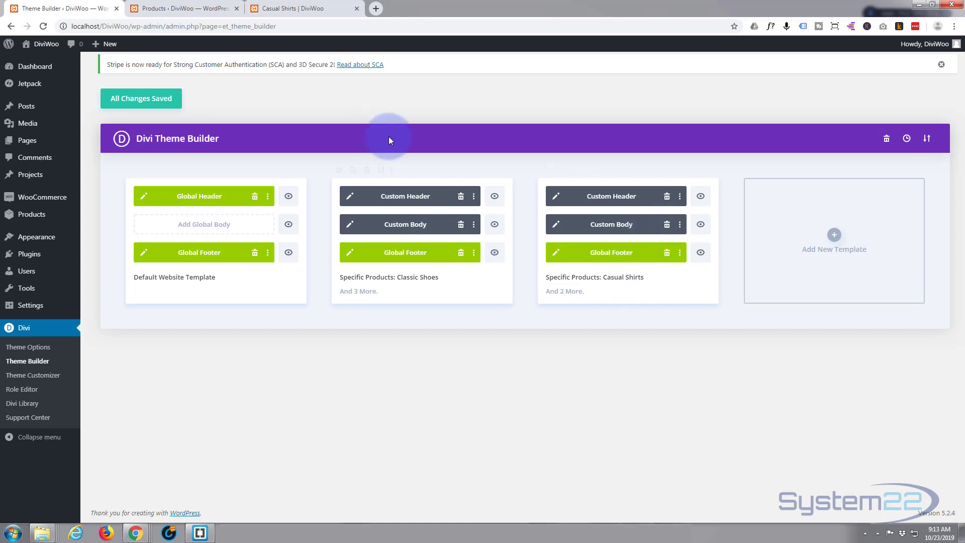
pyautogui.click(297, 8)
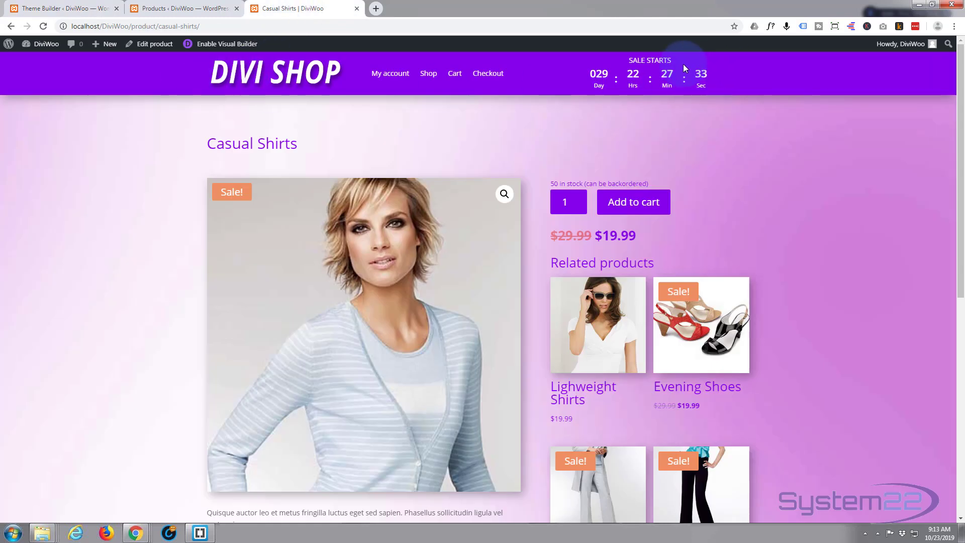
pyautogui.click(243, 75)
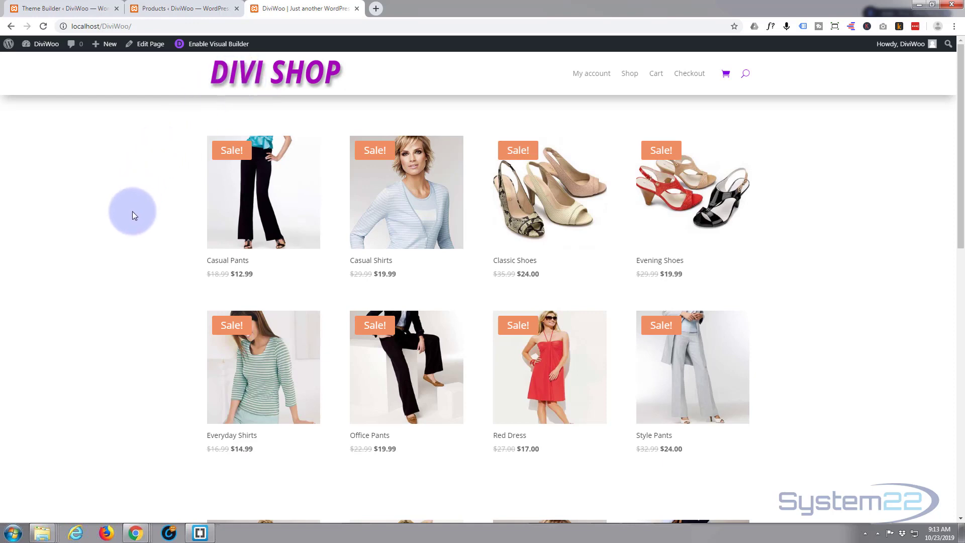
pyautogui.click(264, 189)
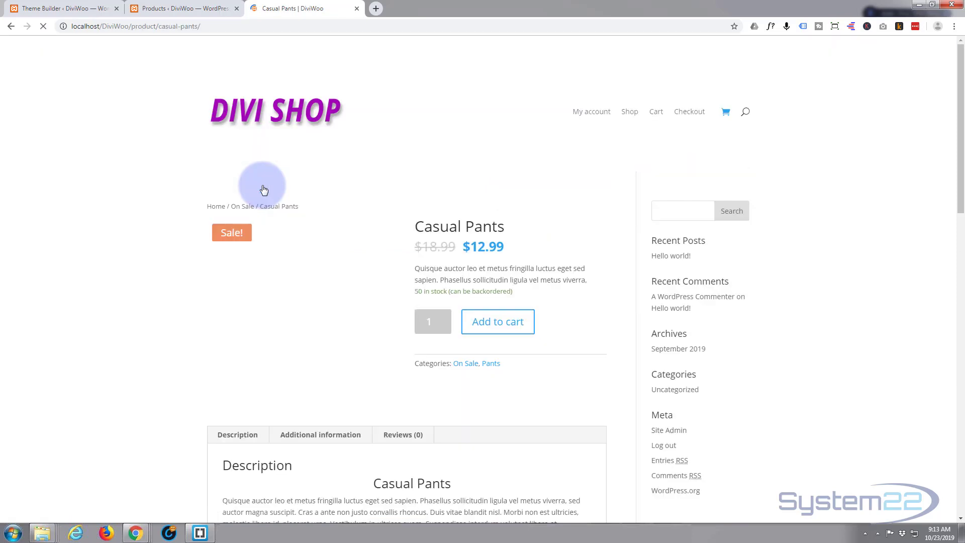
pyautogui.scroll(-8, 80, 271)
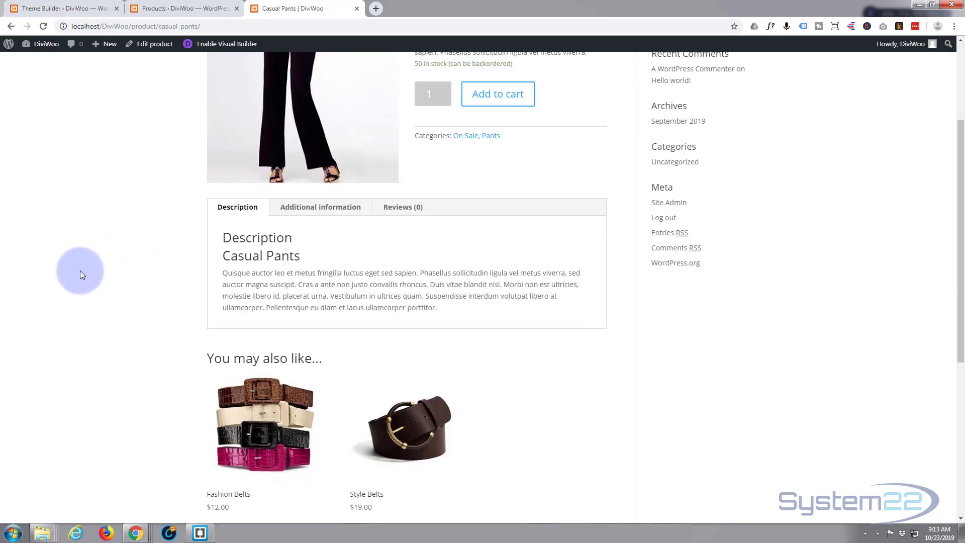
pyautogui.scroll(2, 80, 270)
pyautogui.scroll(7, 79, 270)
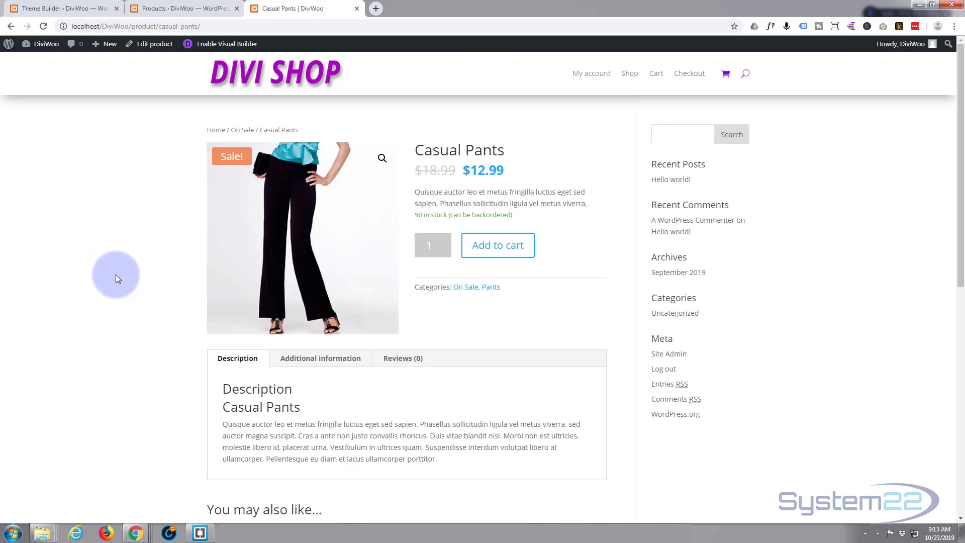
pyautogui.click(251, 78)
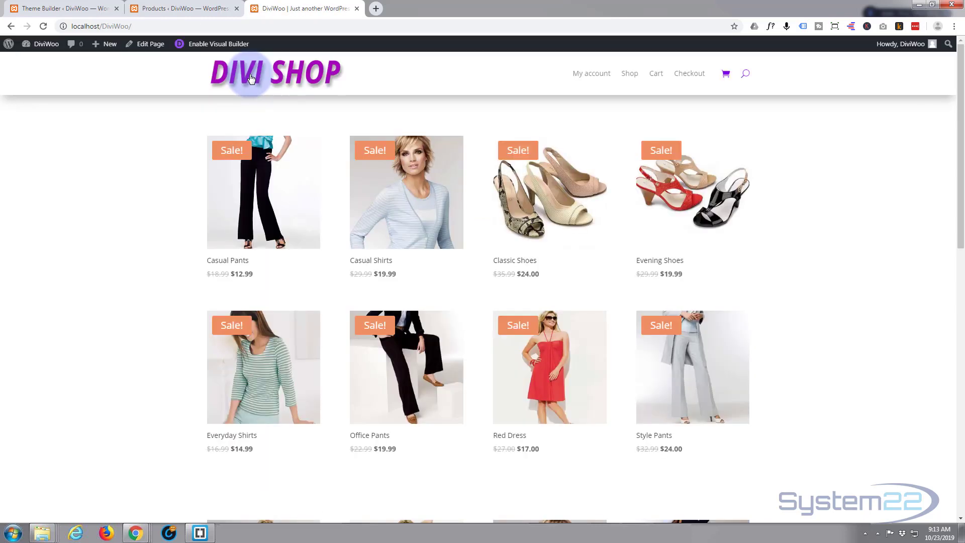
# Step: Open the Classic Shoes product page and scroll through its purple custom template
pyautogui.click(551, 206)
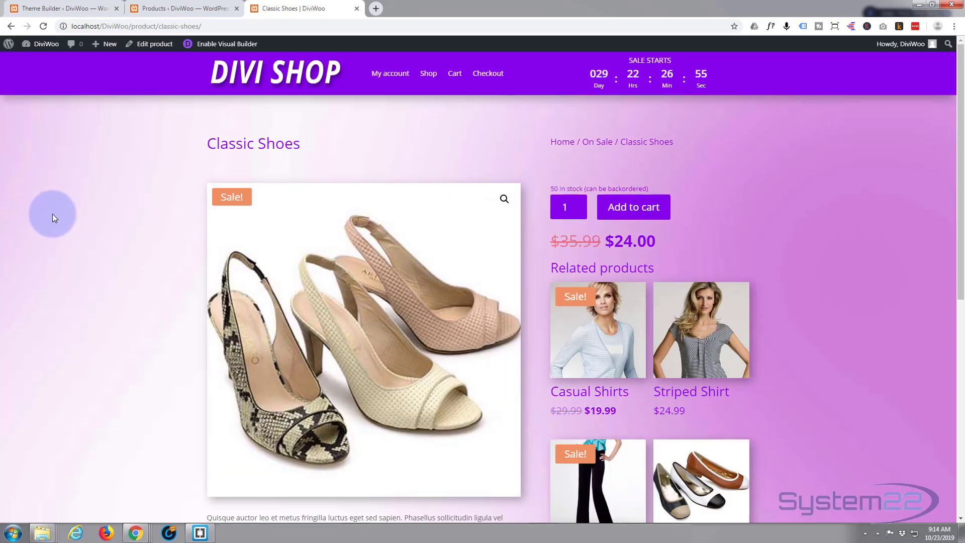
pyautogui.scroll(-4, 55, 214)
pyautogui.scroll(-4, 58, 213)
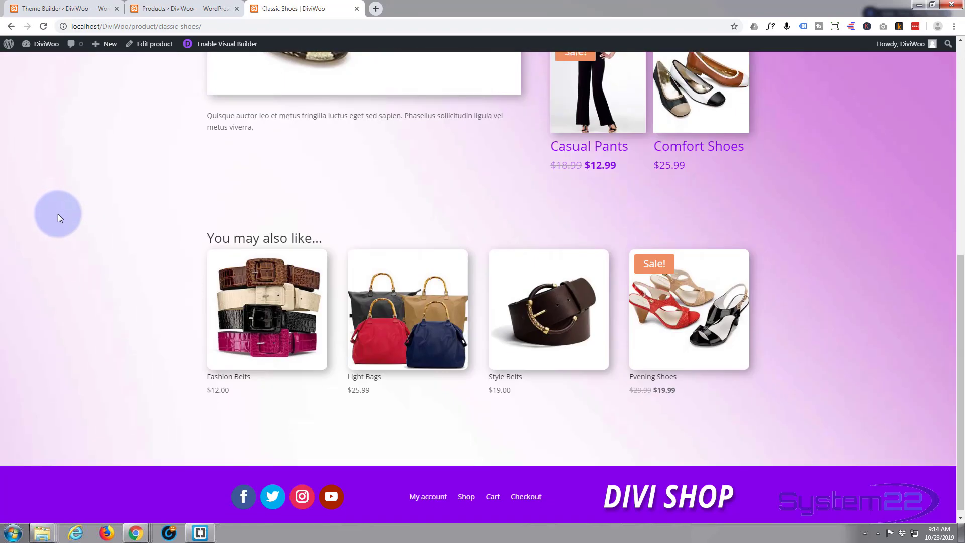
pyautogui.scroll(3, 58, 213)
pyautogui.scroll(5, 59, 214)
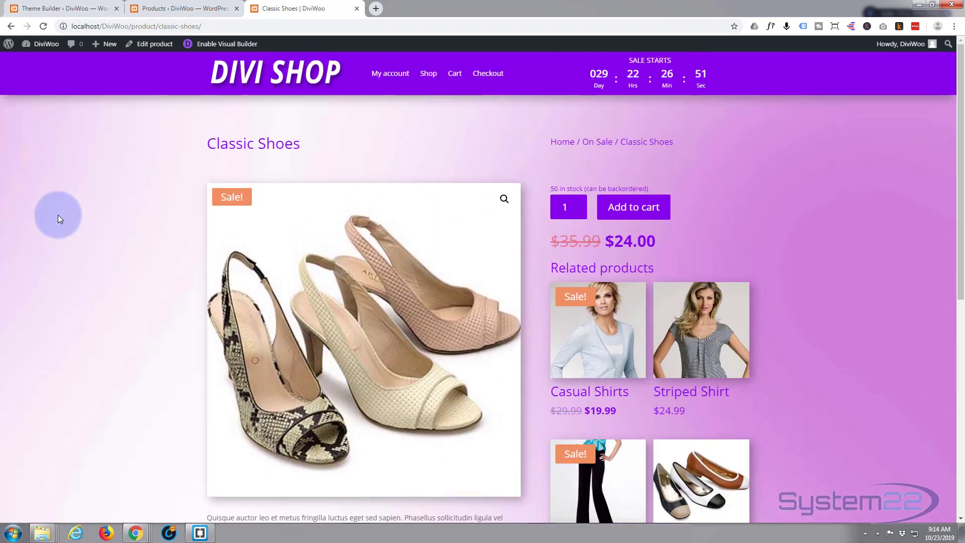